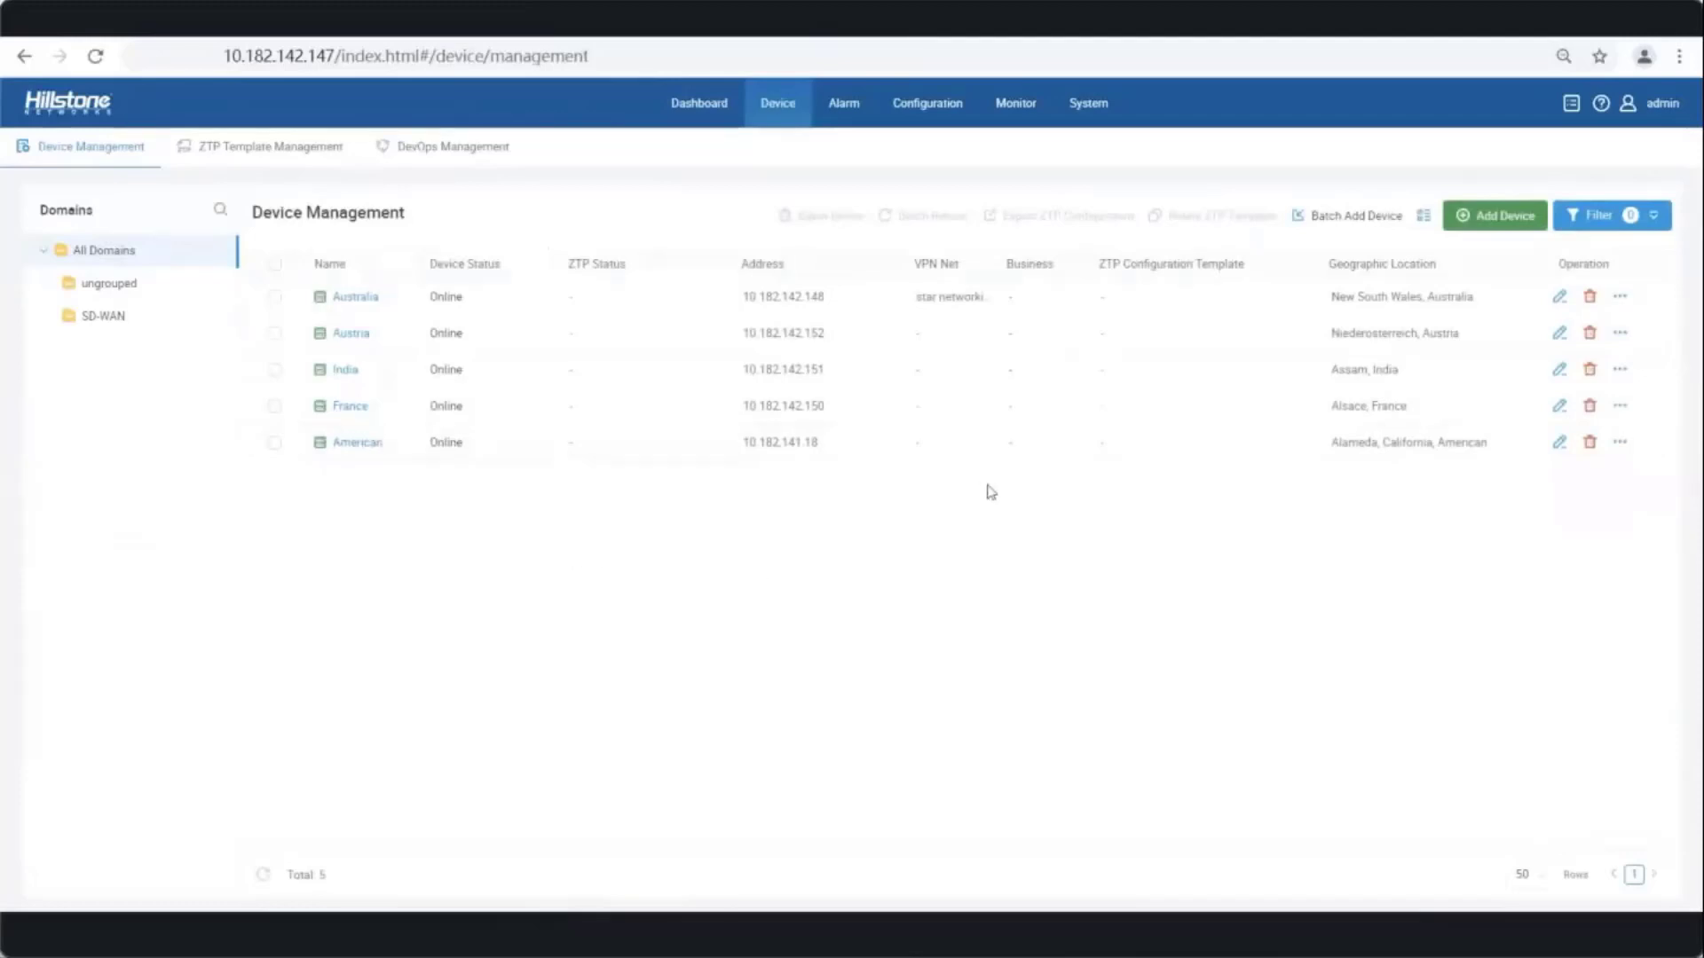
pyautogui.click(1473, 216)
pyautogui.click(521, 337)
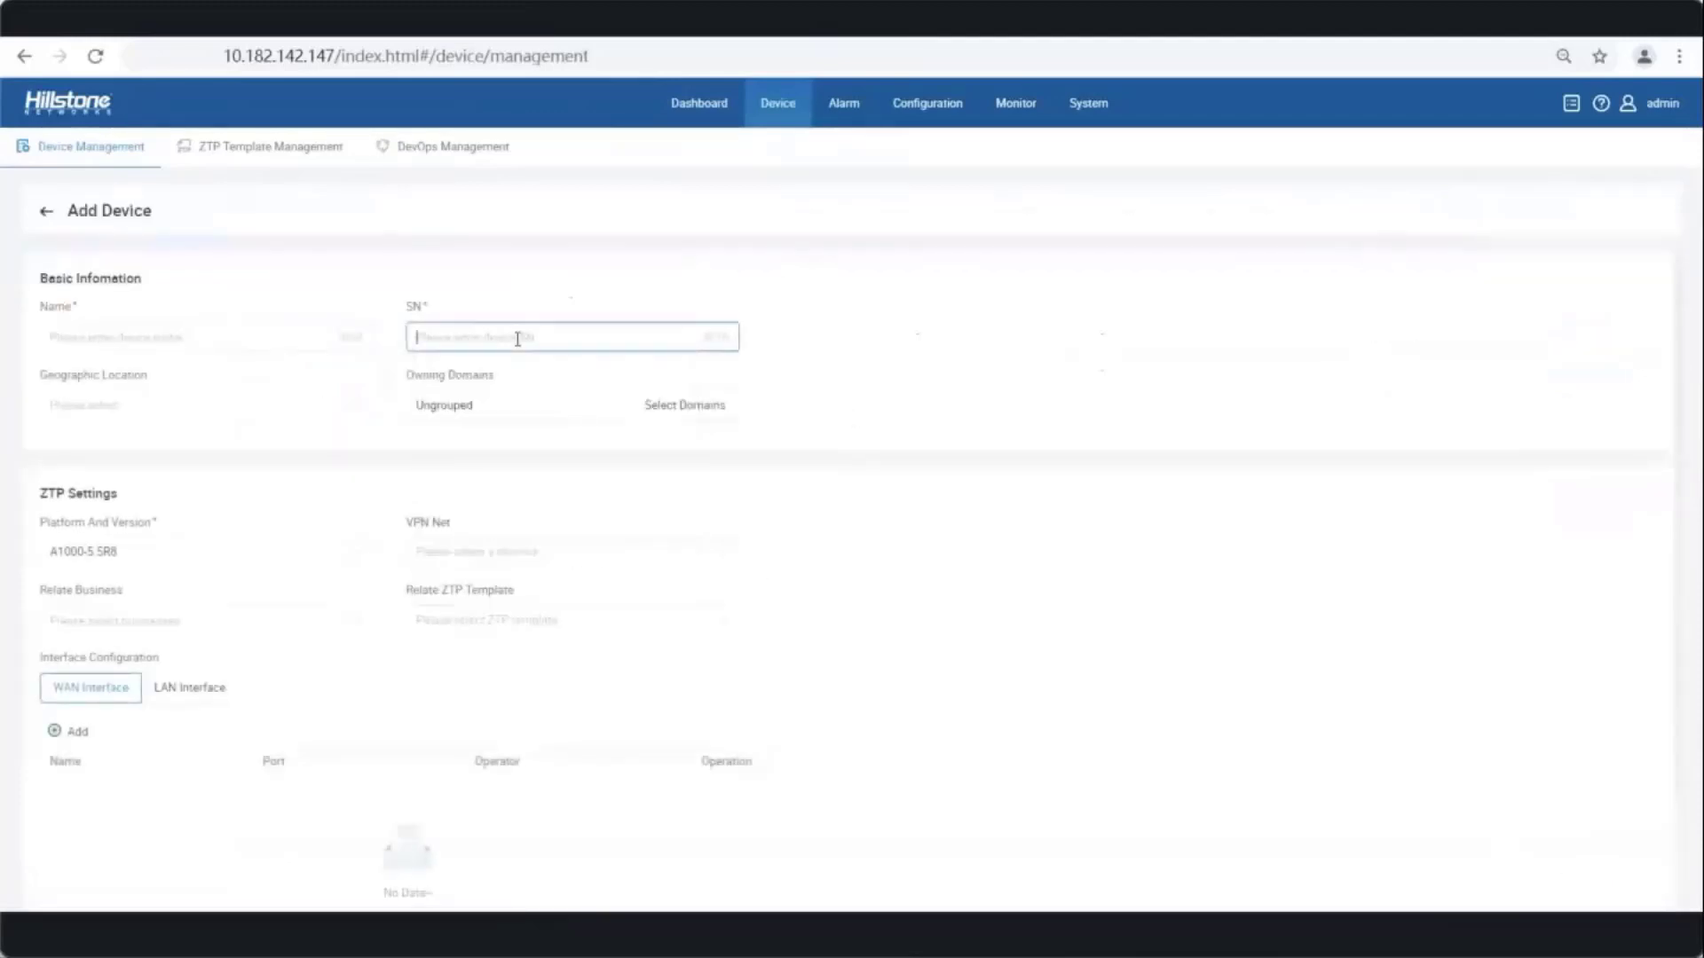
pyautogui.click(144, 337)
pyautogui.write('Canada')
pyautogui.click(130, 408)
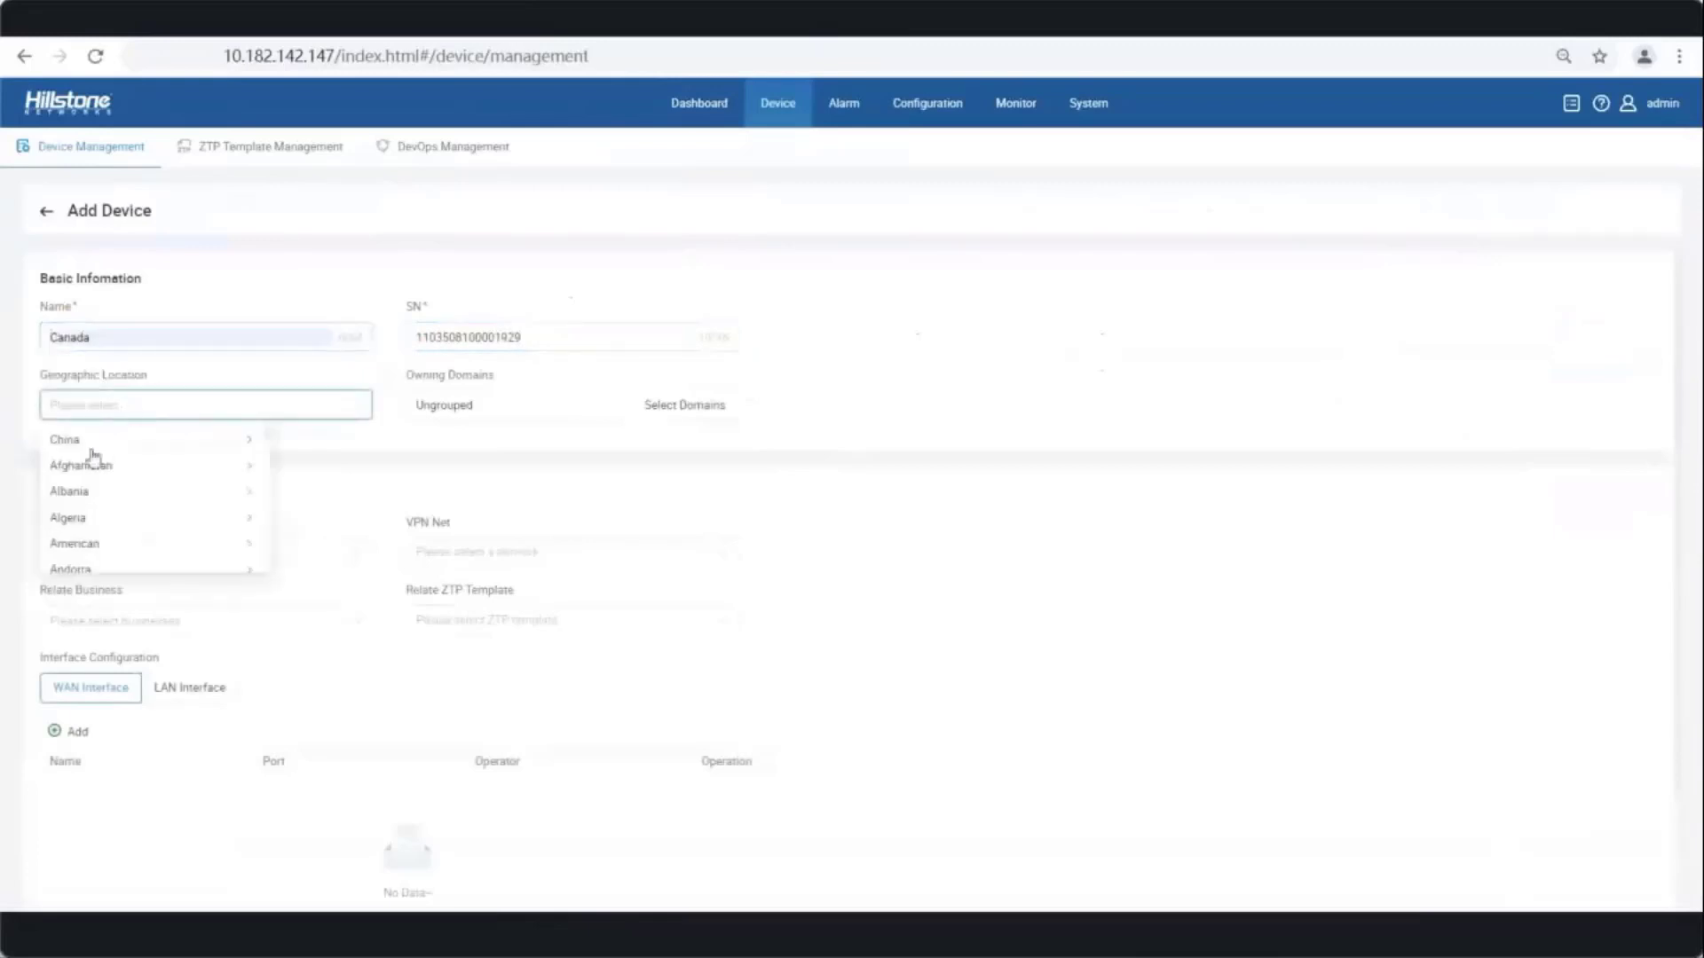
pyautogui.scroll(-8, 105, 479)
pyautogui.click(97, 470)
pyautogui.click(355, 441)
pyautogui.click(322, 465)
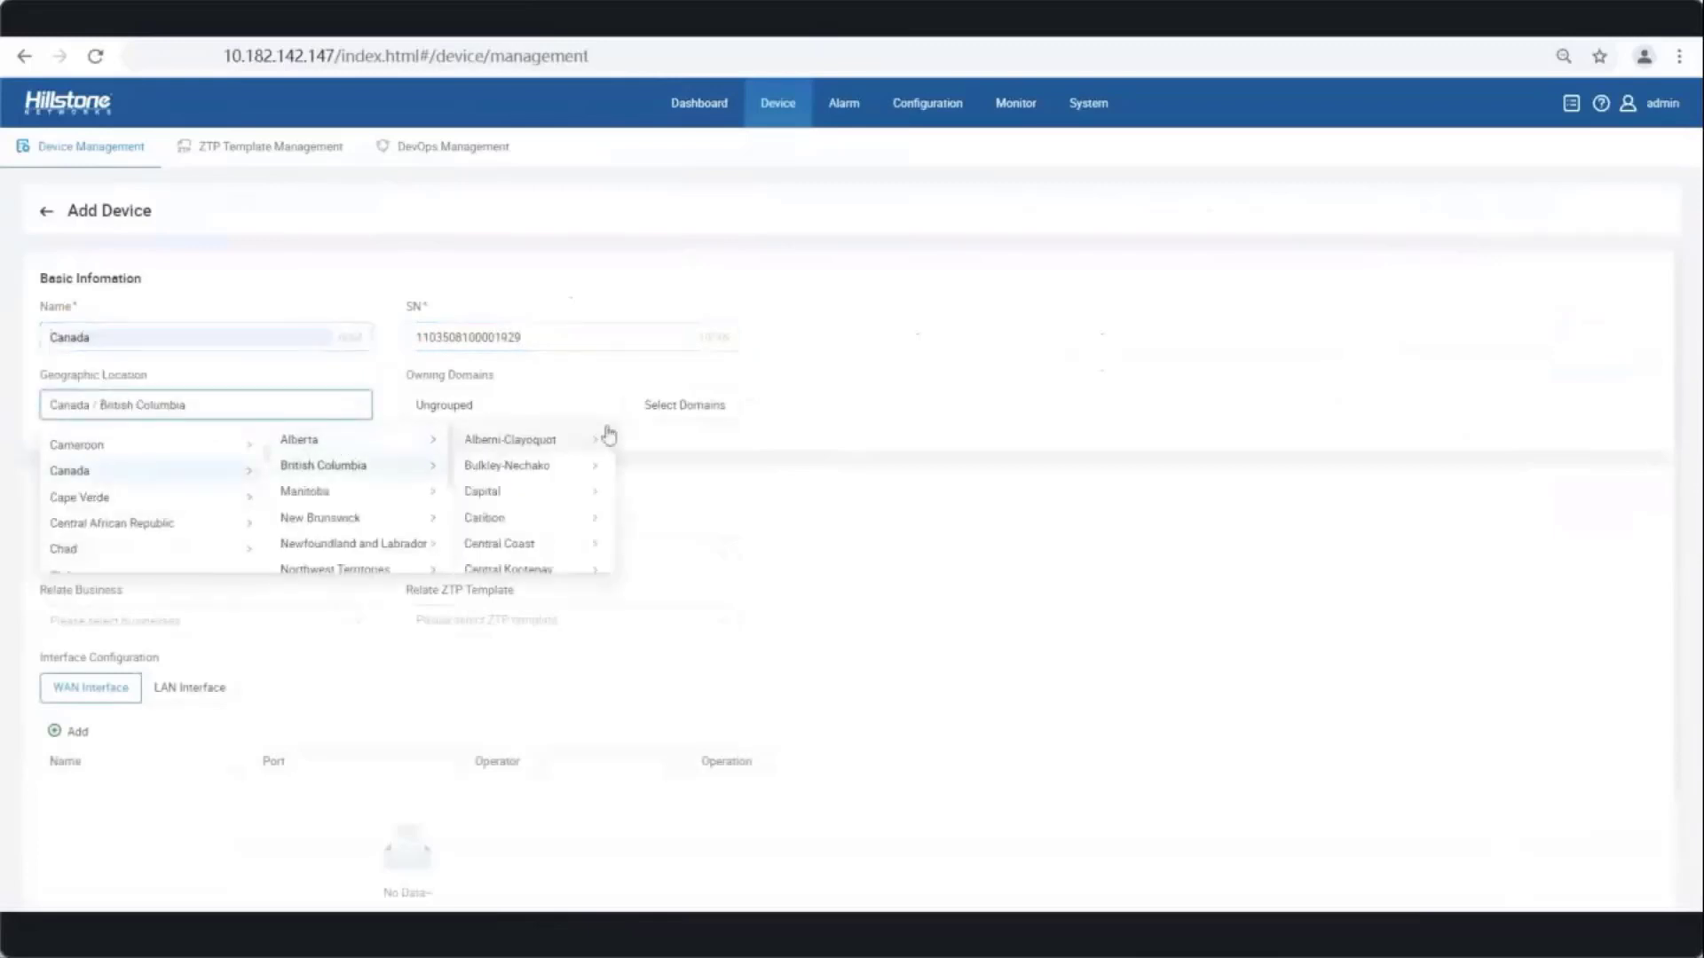
pyautogui.click(510, 439)
pyautogui.click(684, 405)
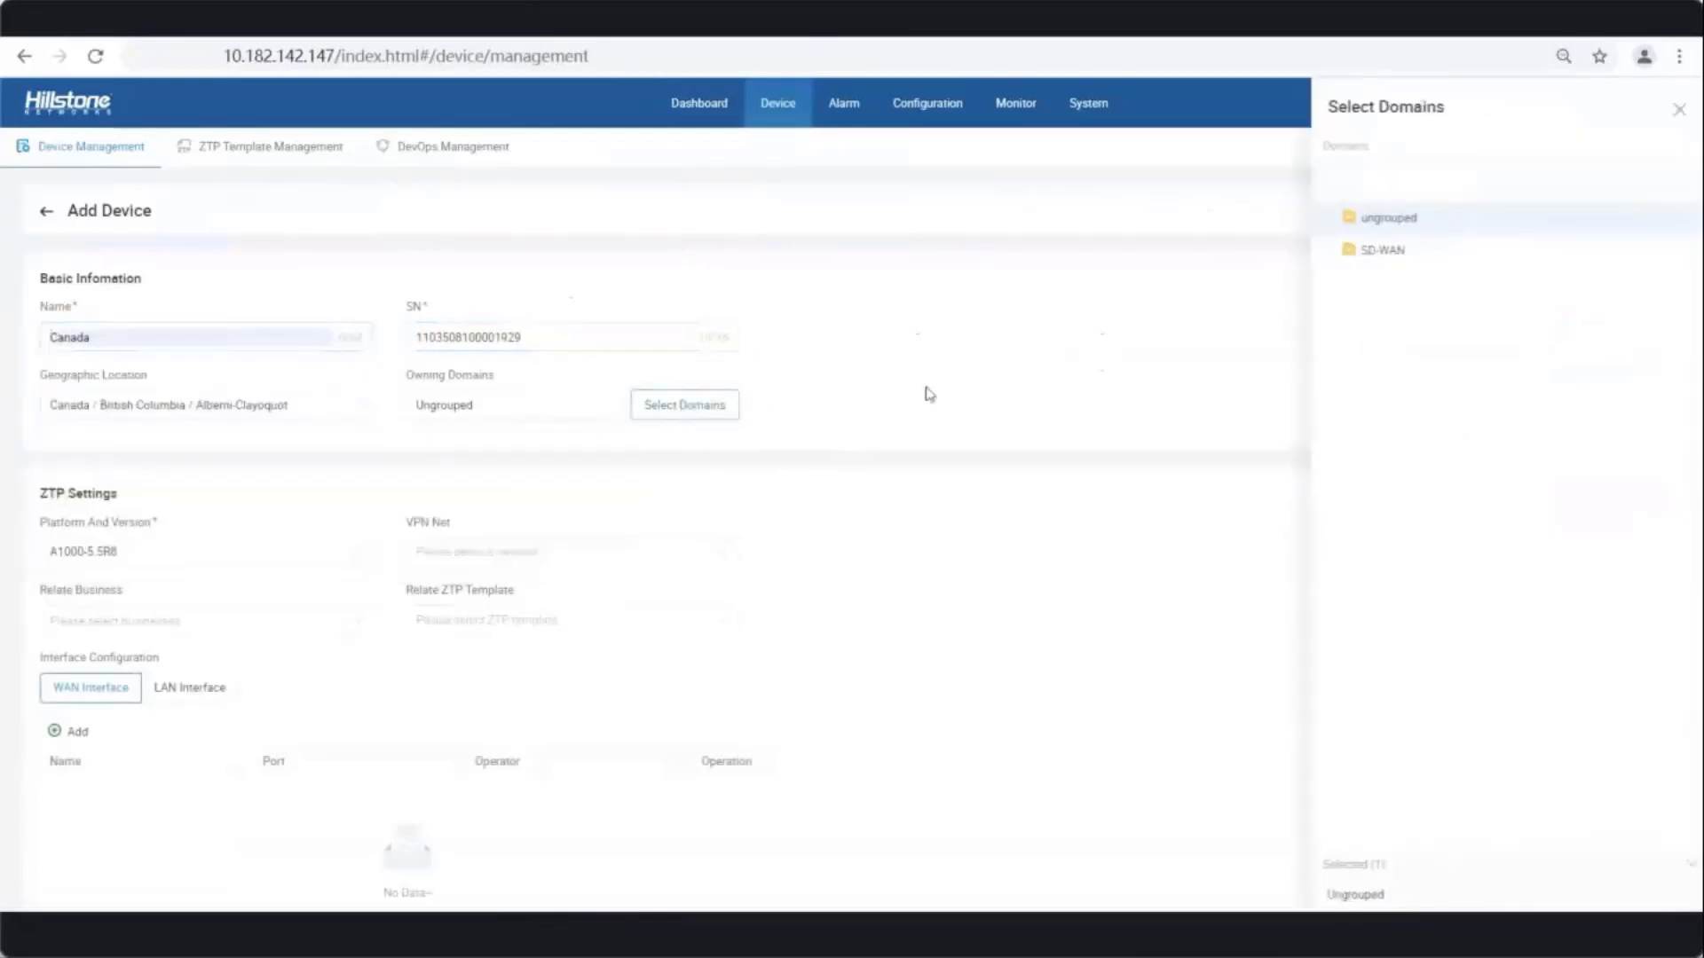
pyautogui.click(1374, 251)
pyautogui.click(1674, 112)
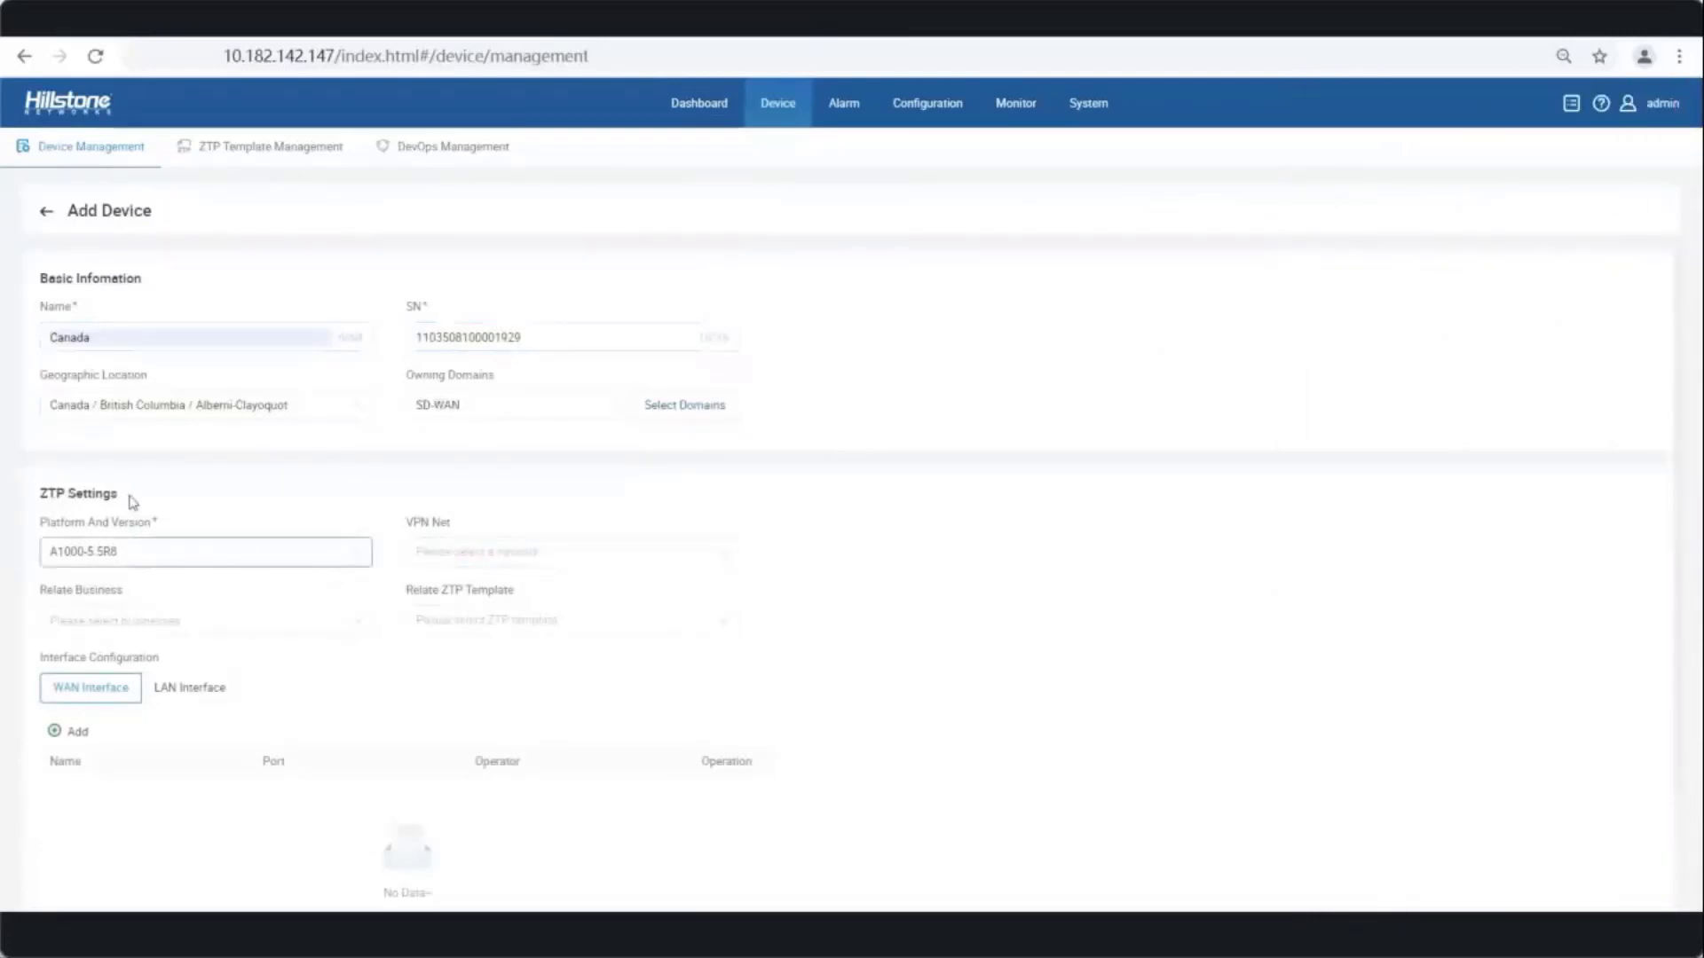
# - Put the device in star networking single module with ZTP template dddd and a DHCP WAN1 interface
pyautogui.click(529, 556)
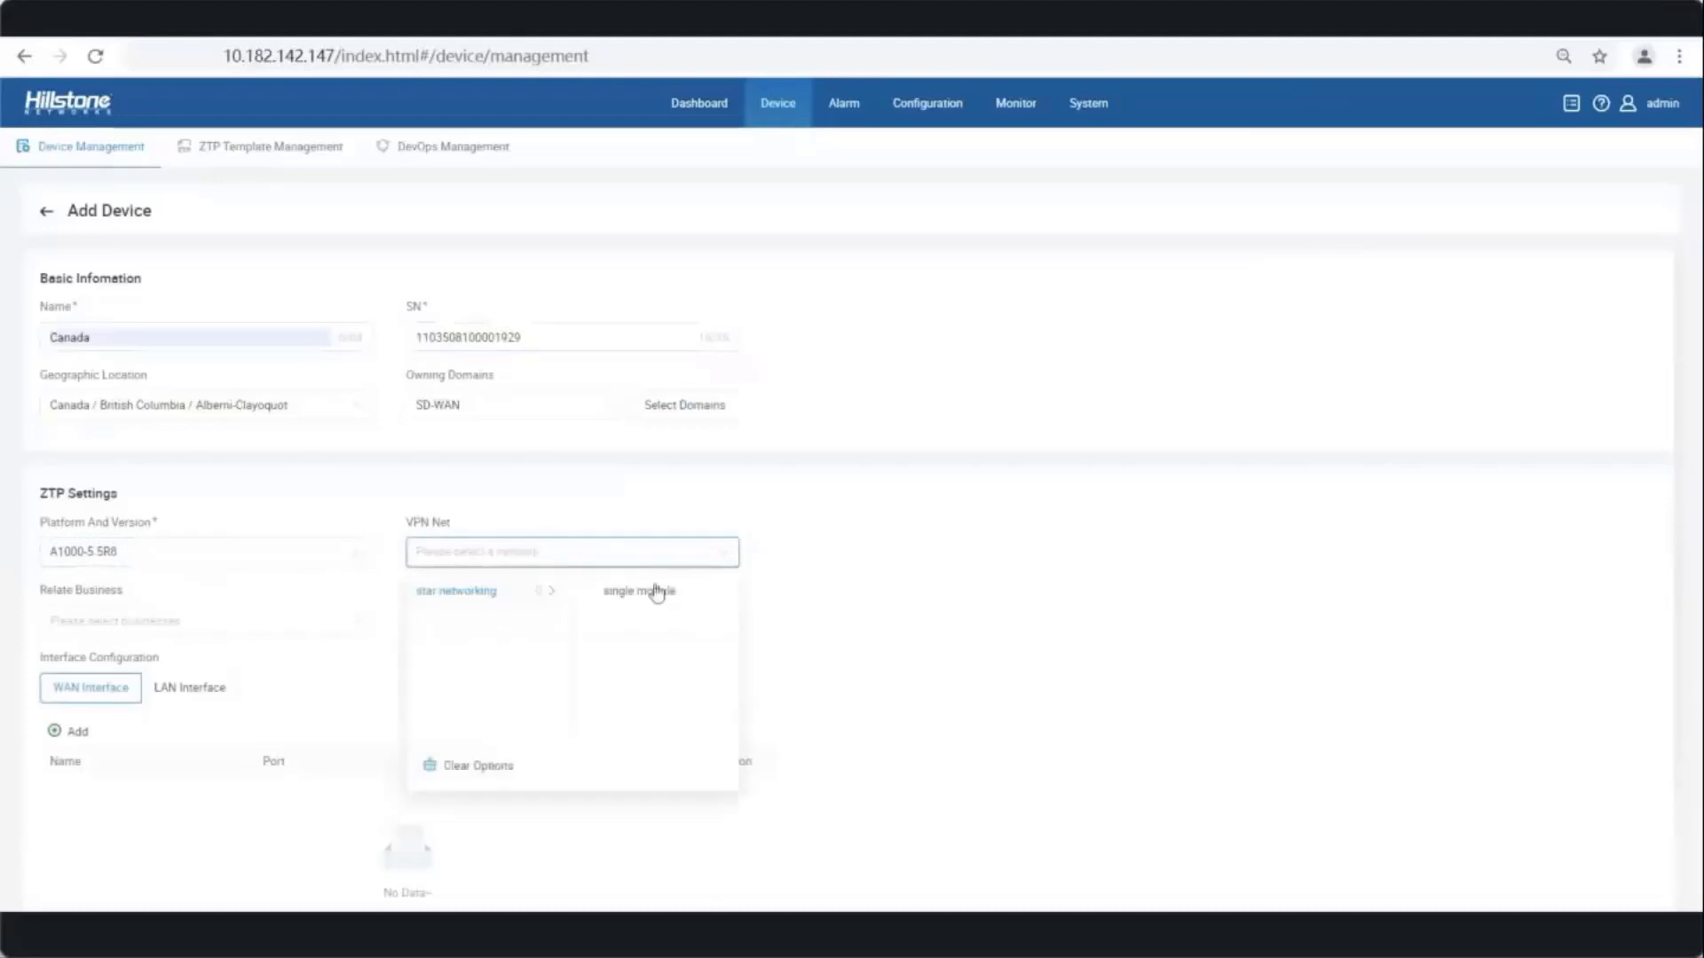
pyautogui.click(590, 603)
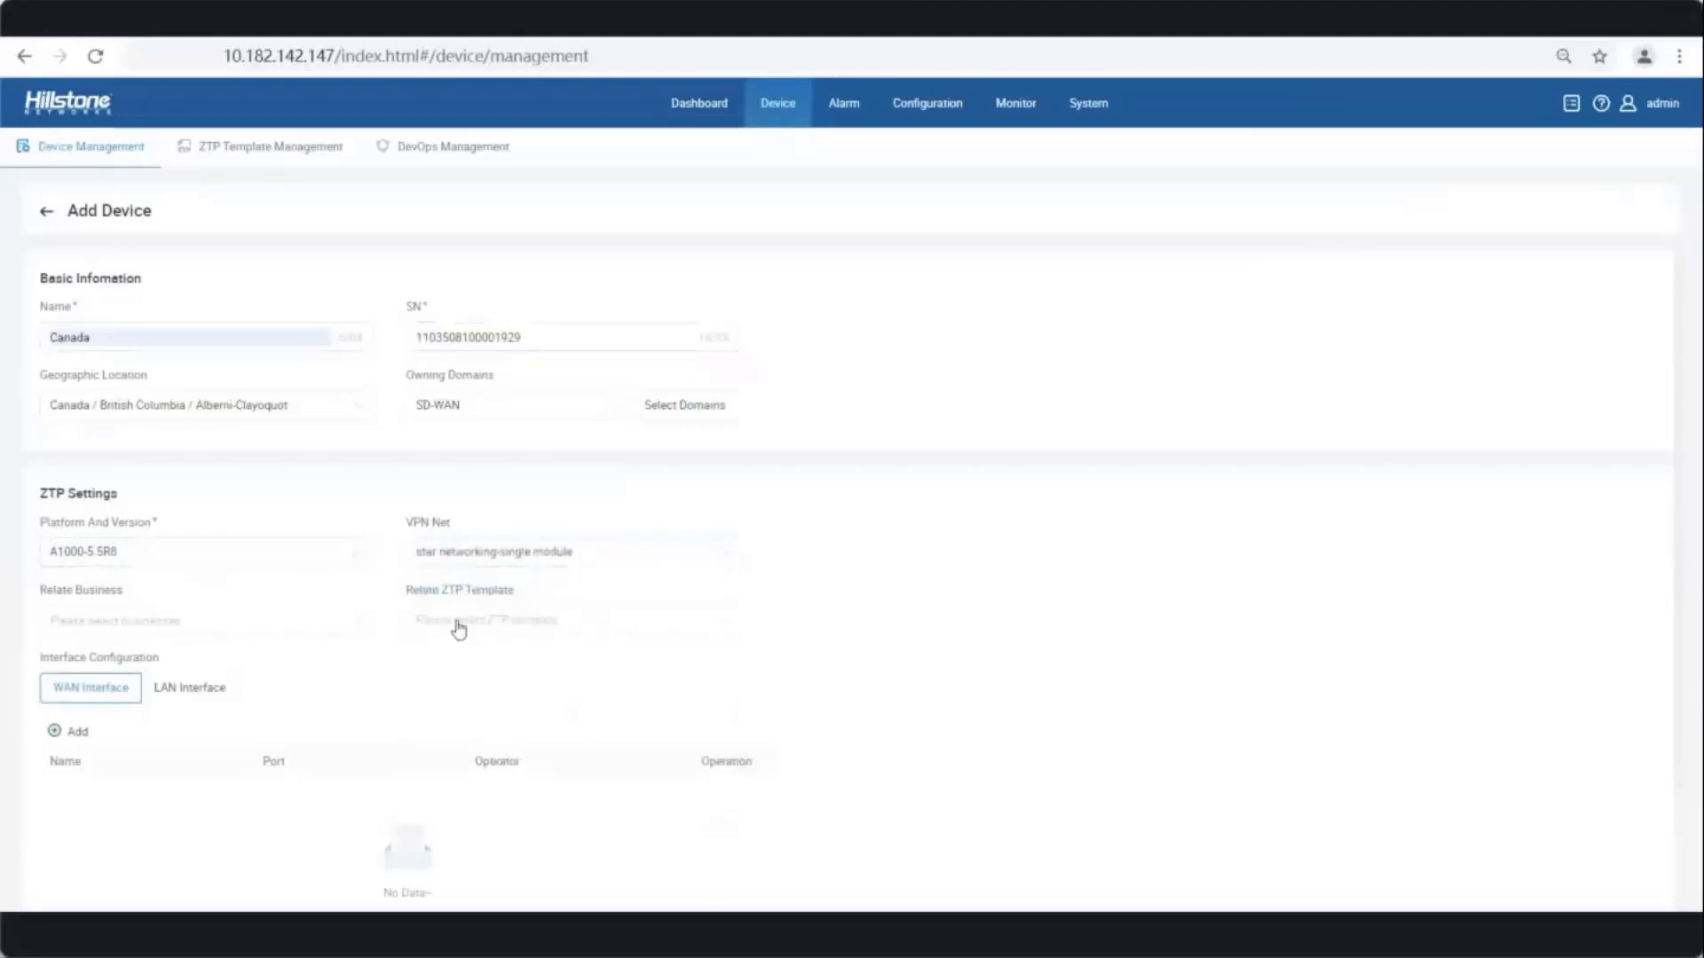
pyautogui.click(459, 627)
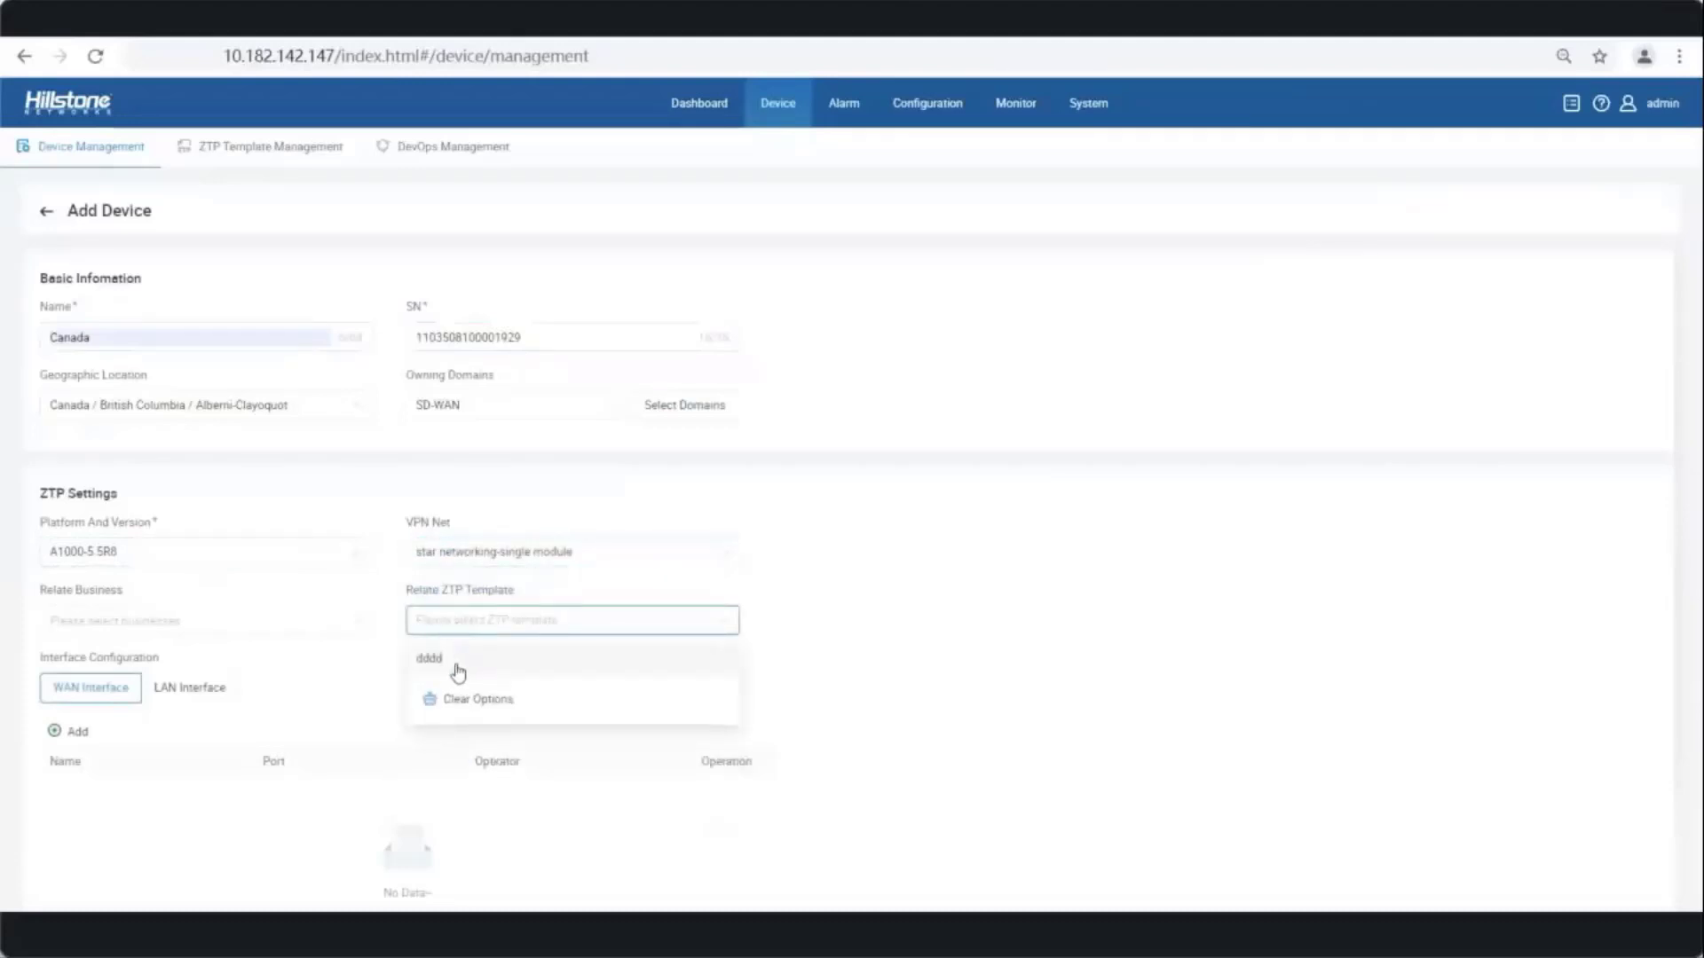
pyautogui.click(450, 666)
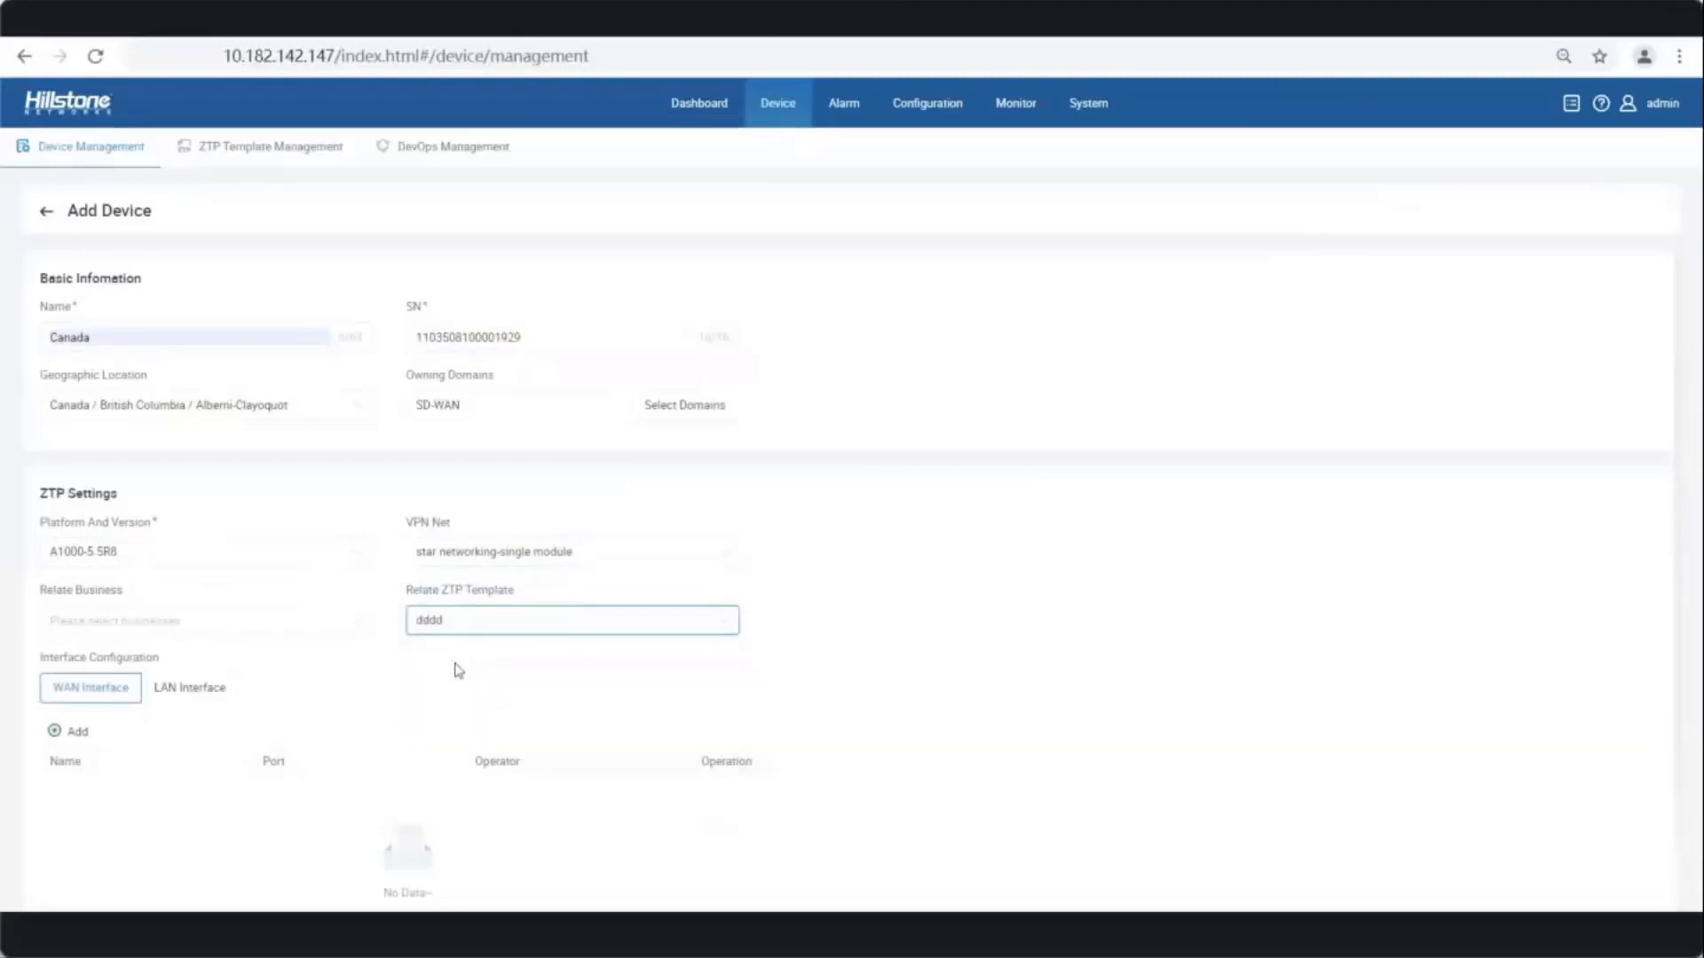
pyautogui.scroll(-2, 99, 793)
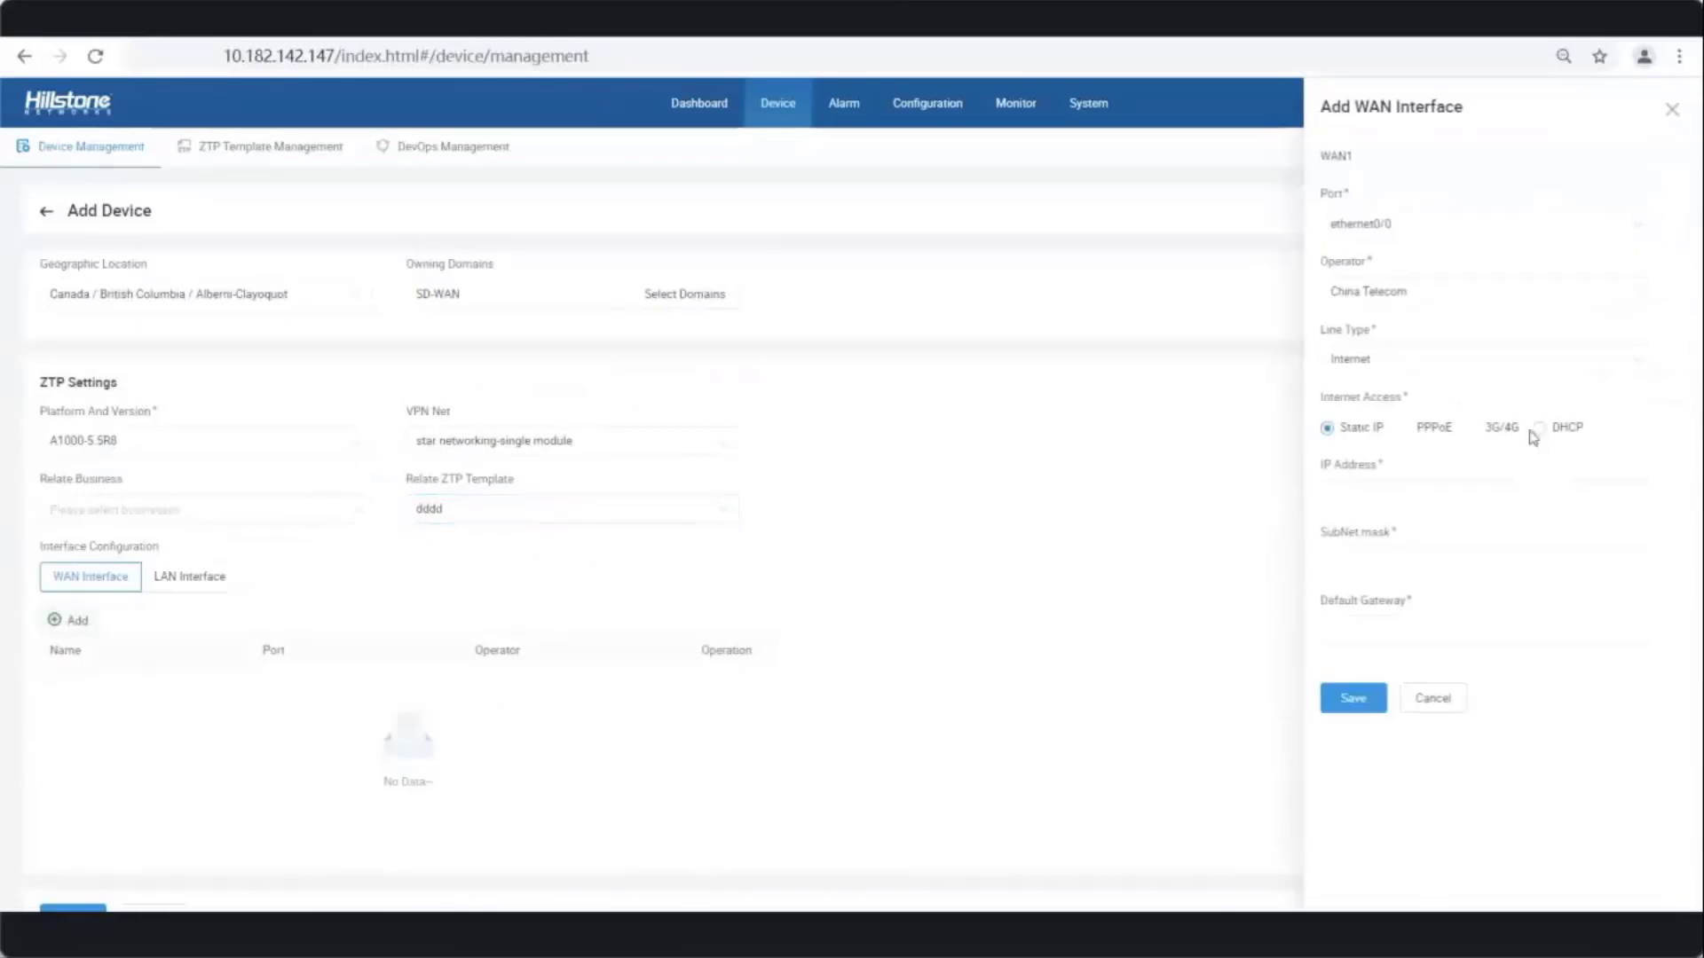
pyautogui.click(1544, 427)
pyautogui.click(1363, 502)
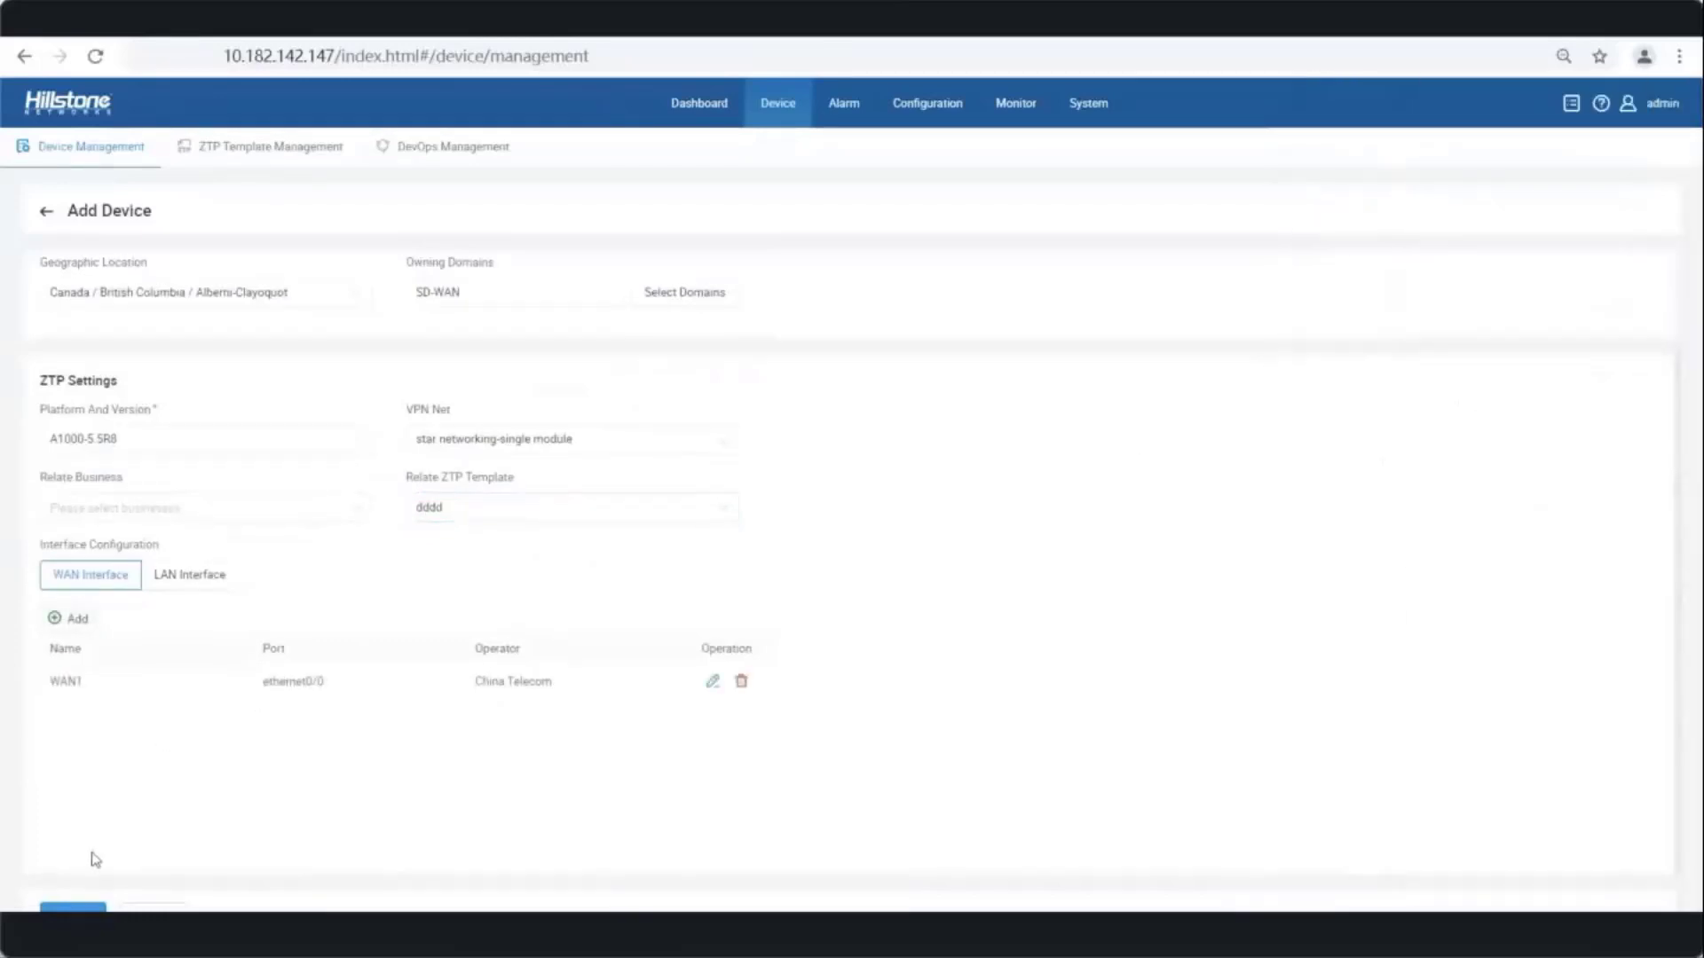
pyautogui.scroll(-1, 89, 865)
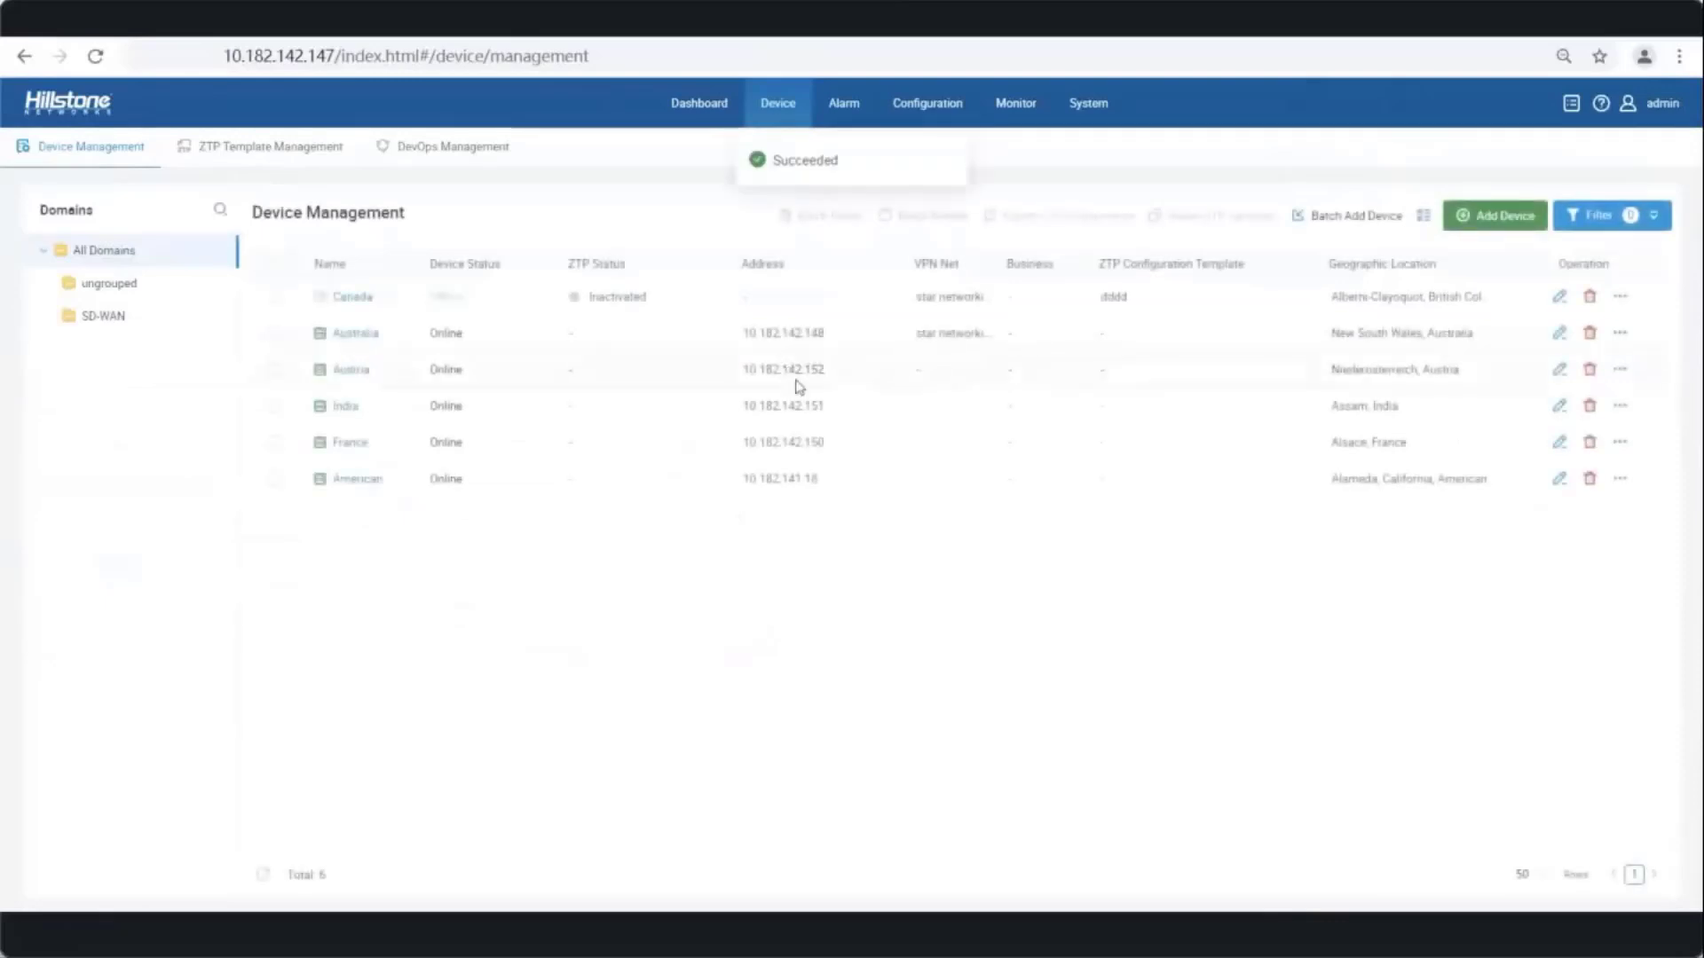
# - Export Canada's ZTP configuration zip, refresh the device list until Canada shows Activated, then open System
pyautogui.click(275, 297)
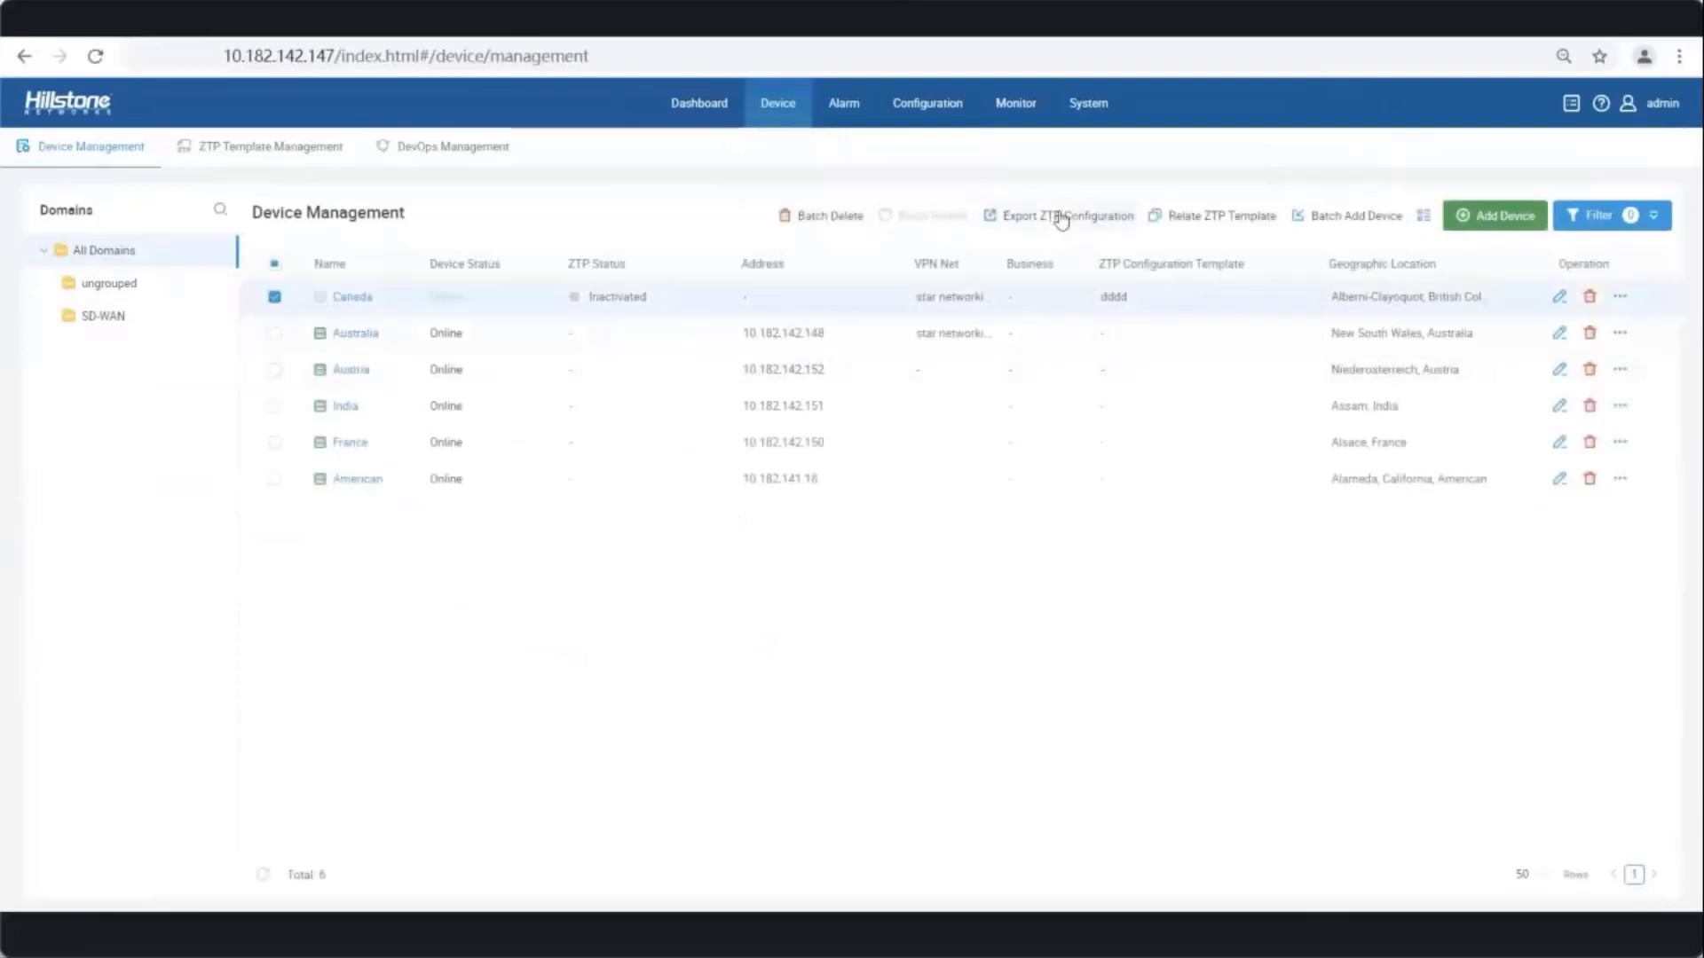
pyautogui.click(1061, 216)
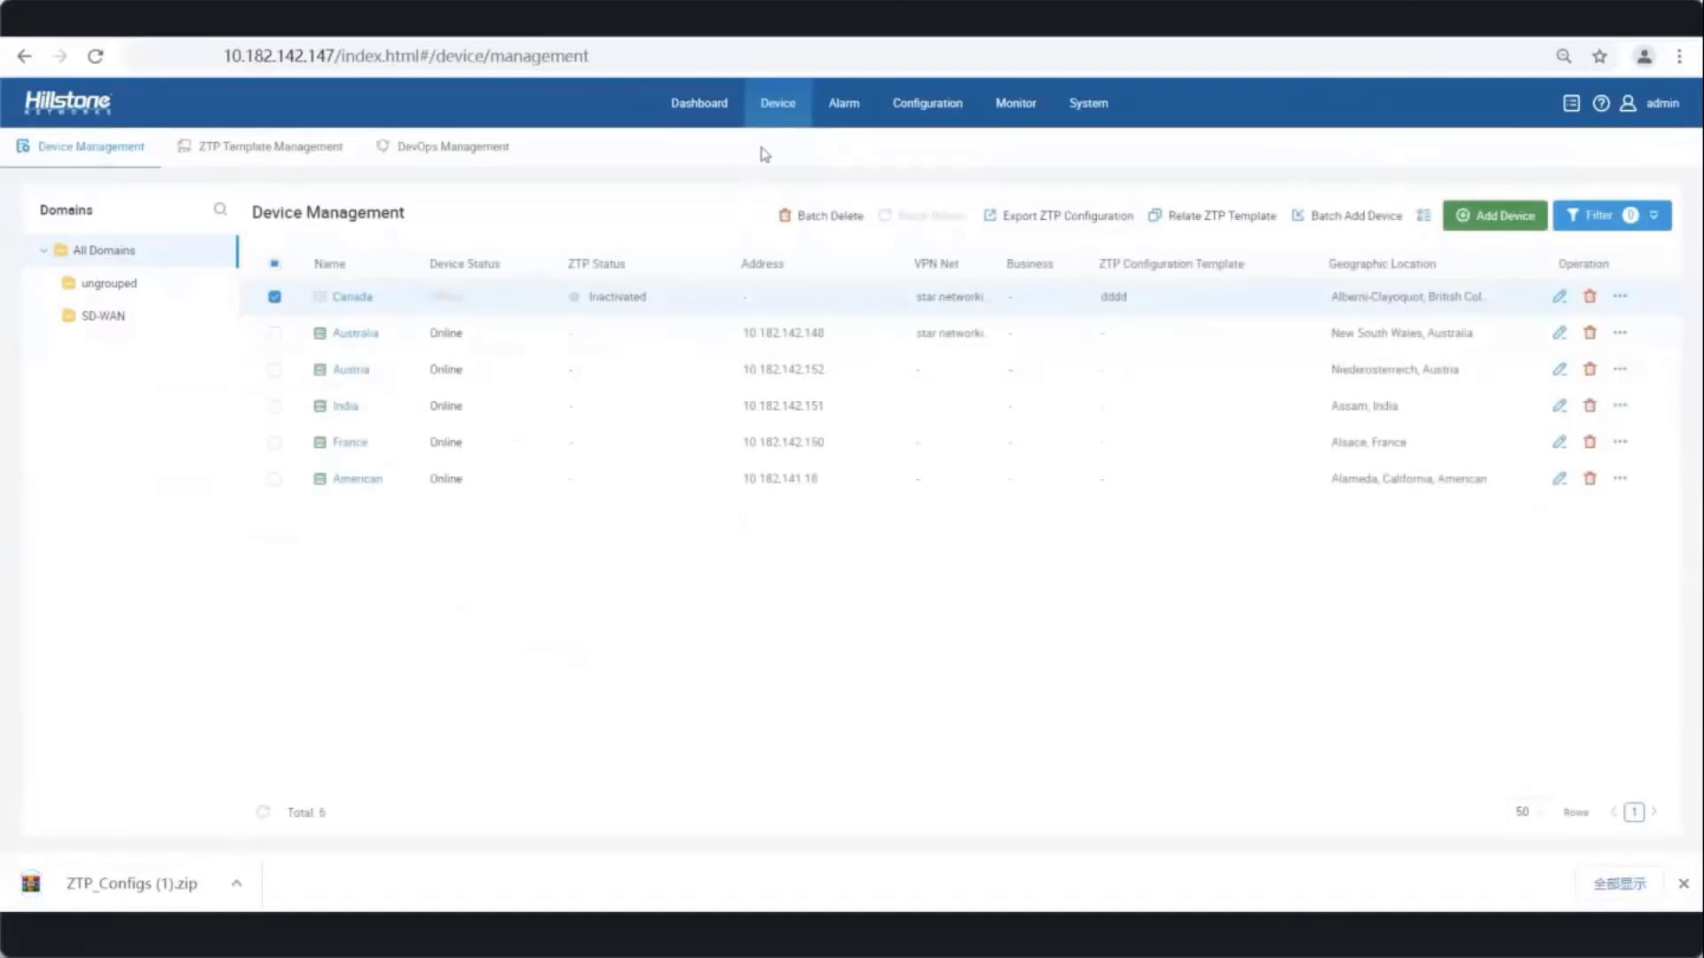
pyautogui.click(793, 112)
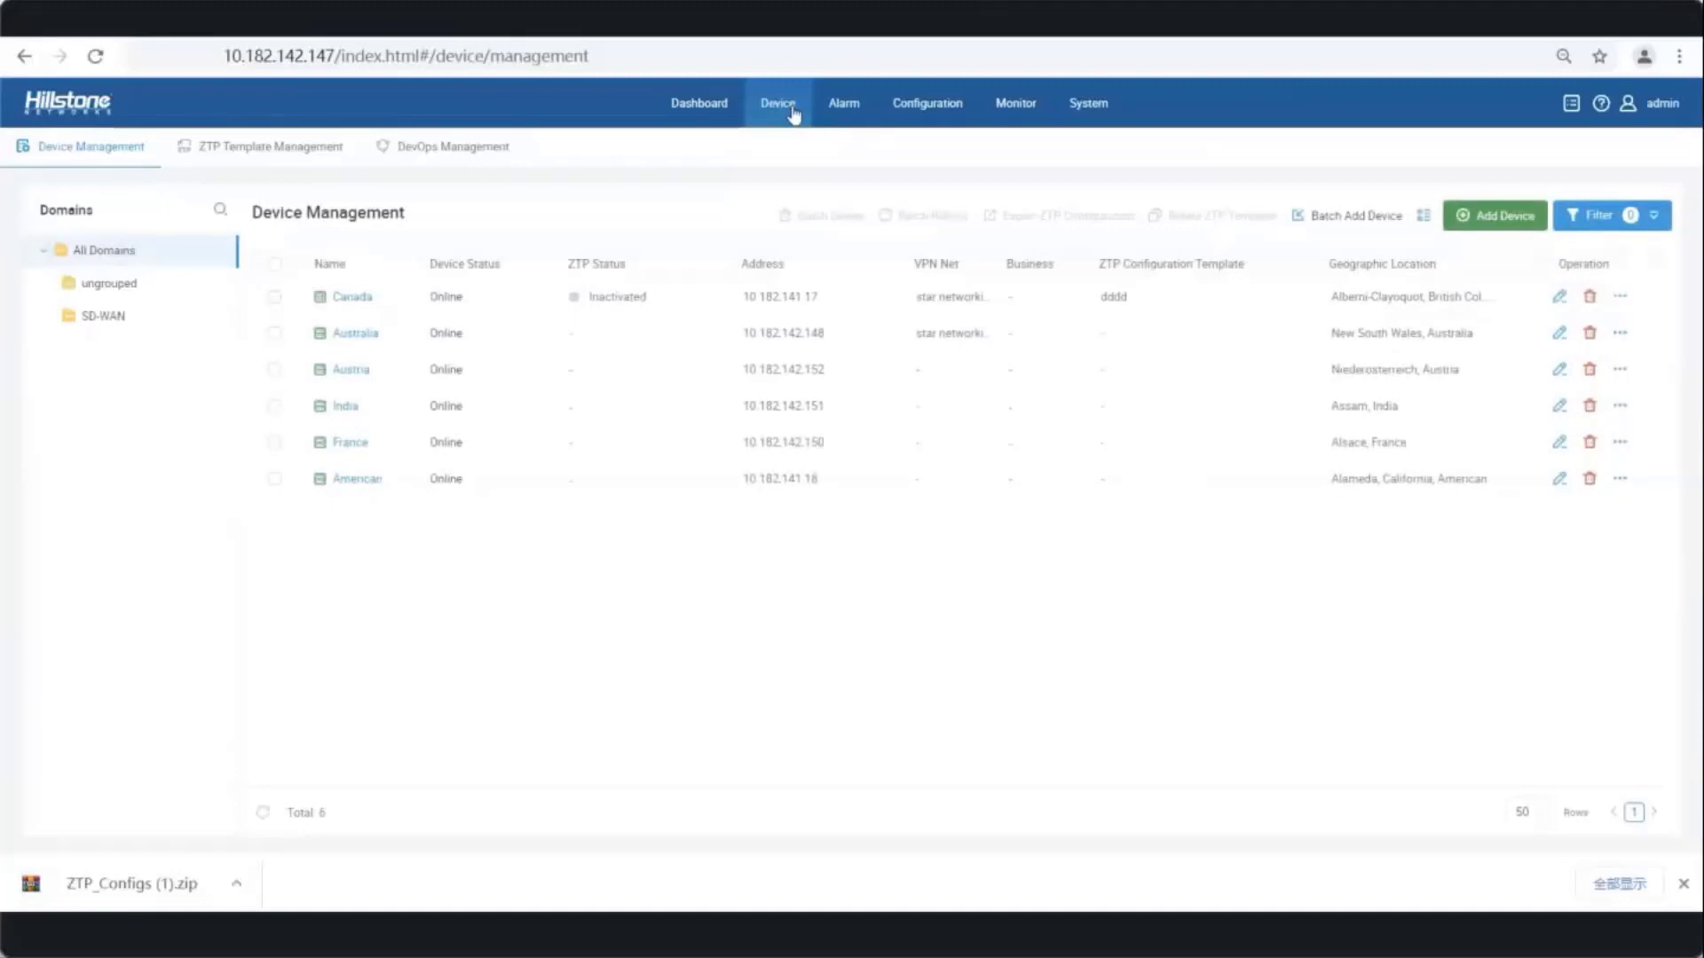
pyautogui.click(793, 112)
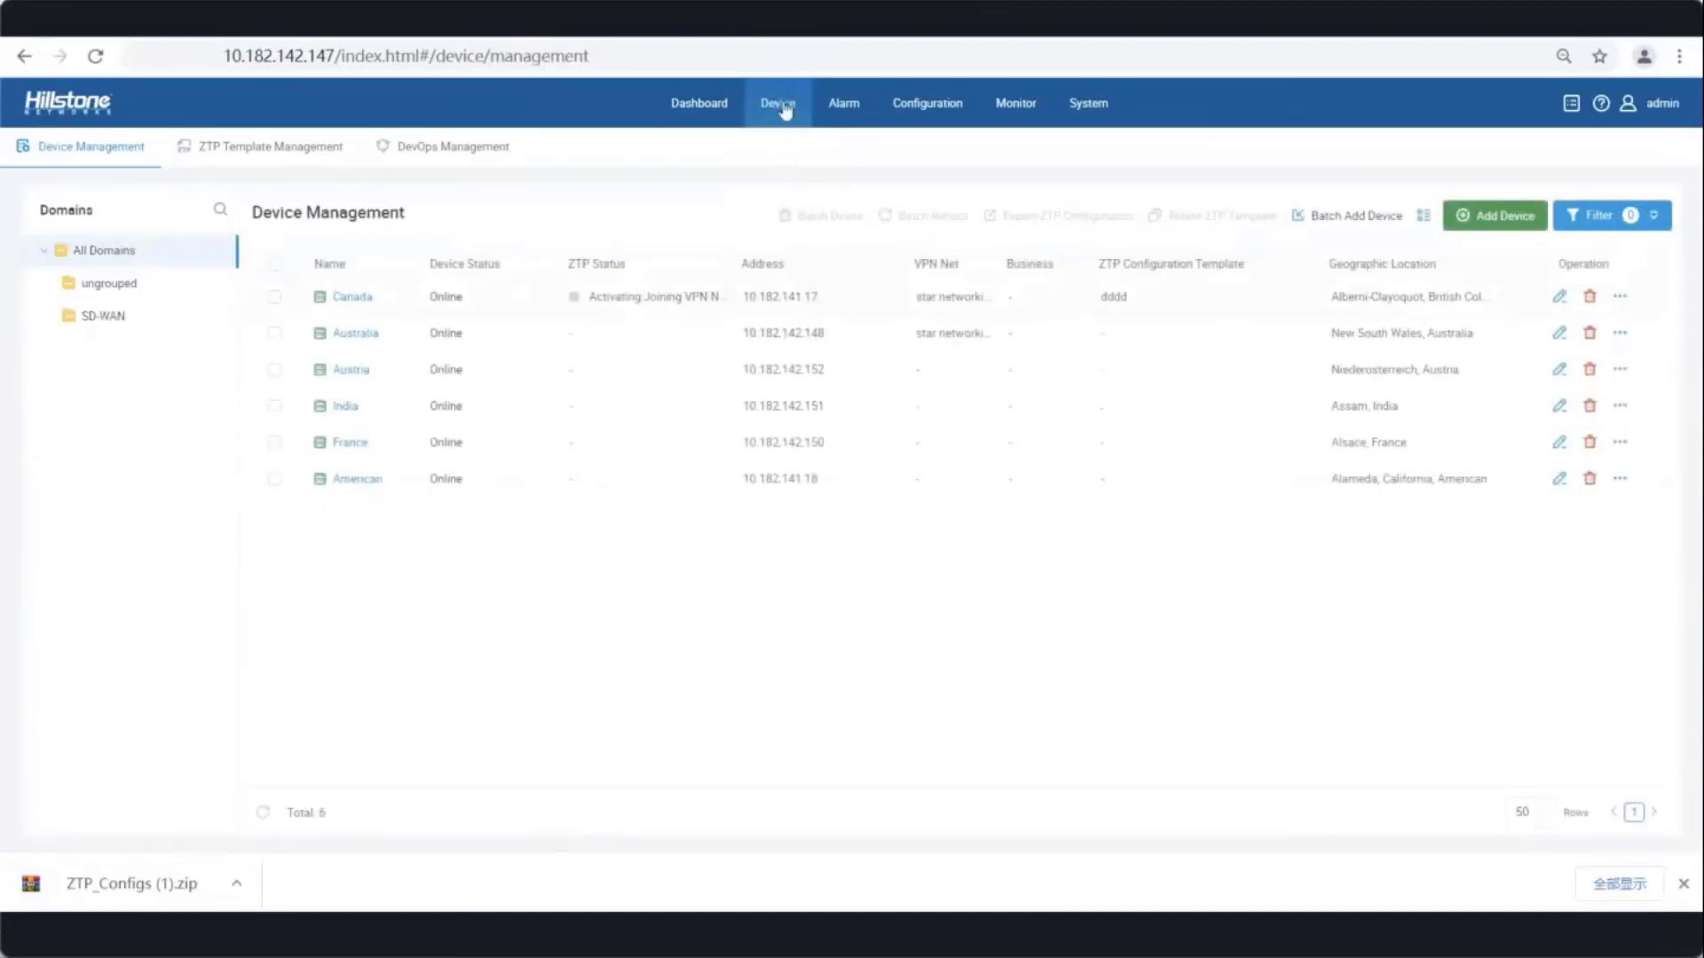
pyautogui.click(784, 108)
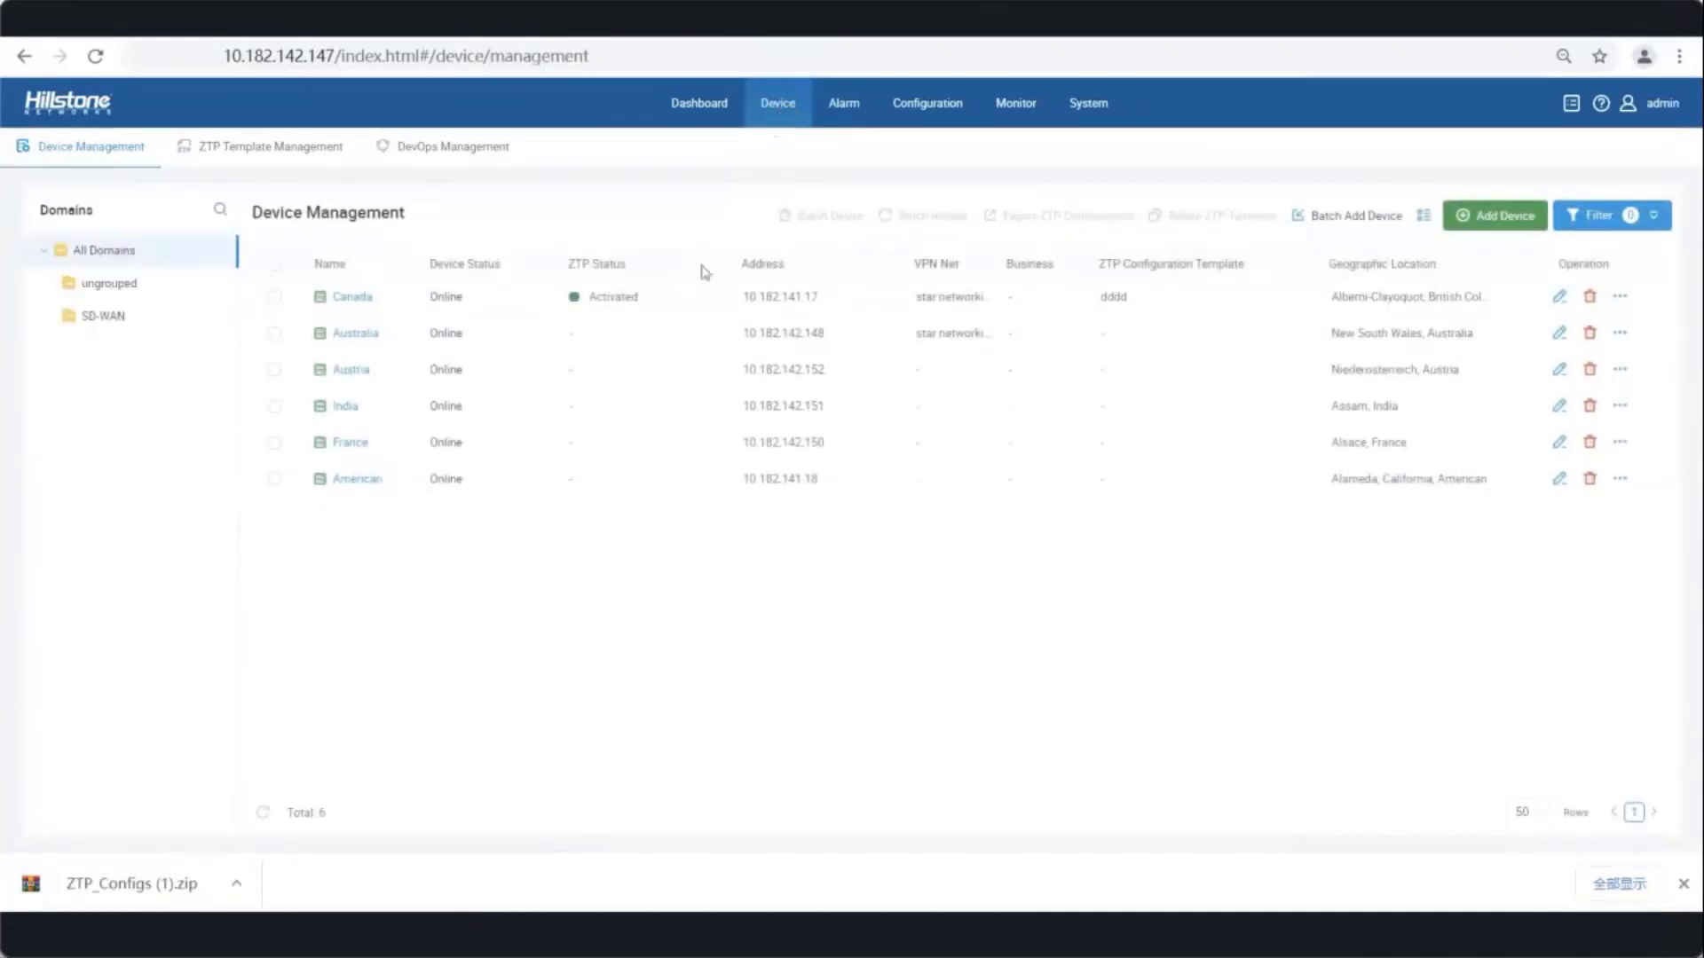
pyautogui.click(1084, 105)
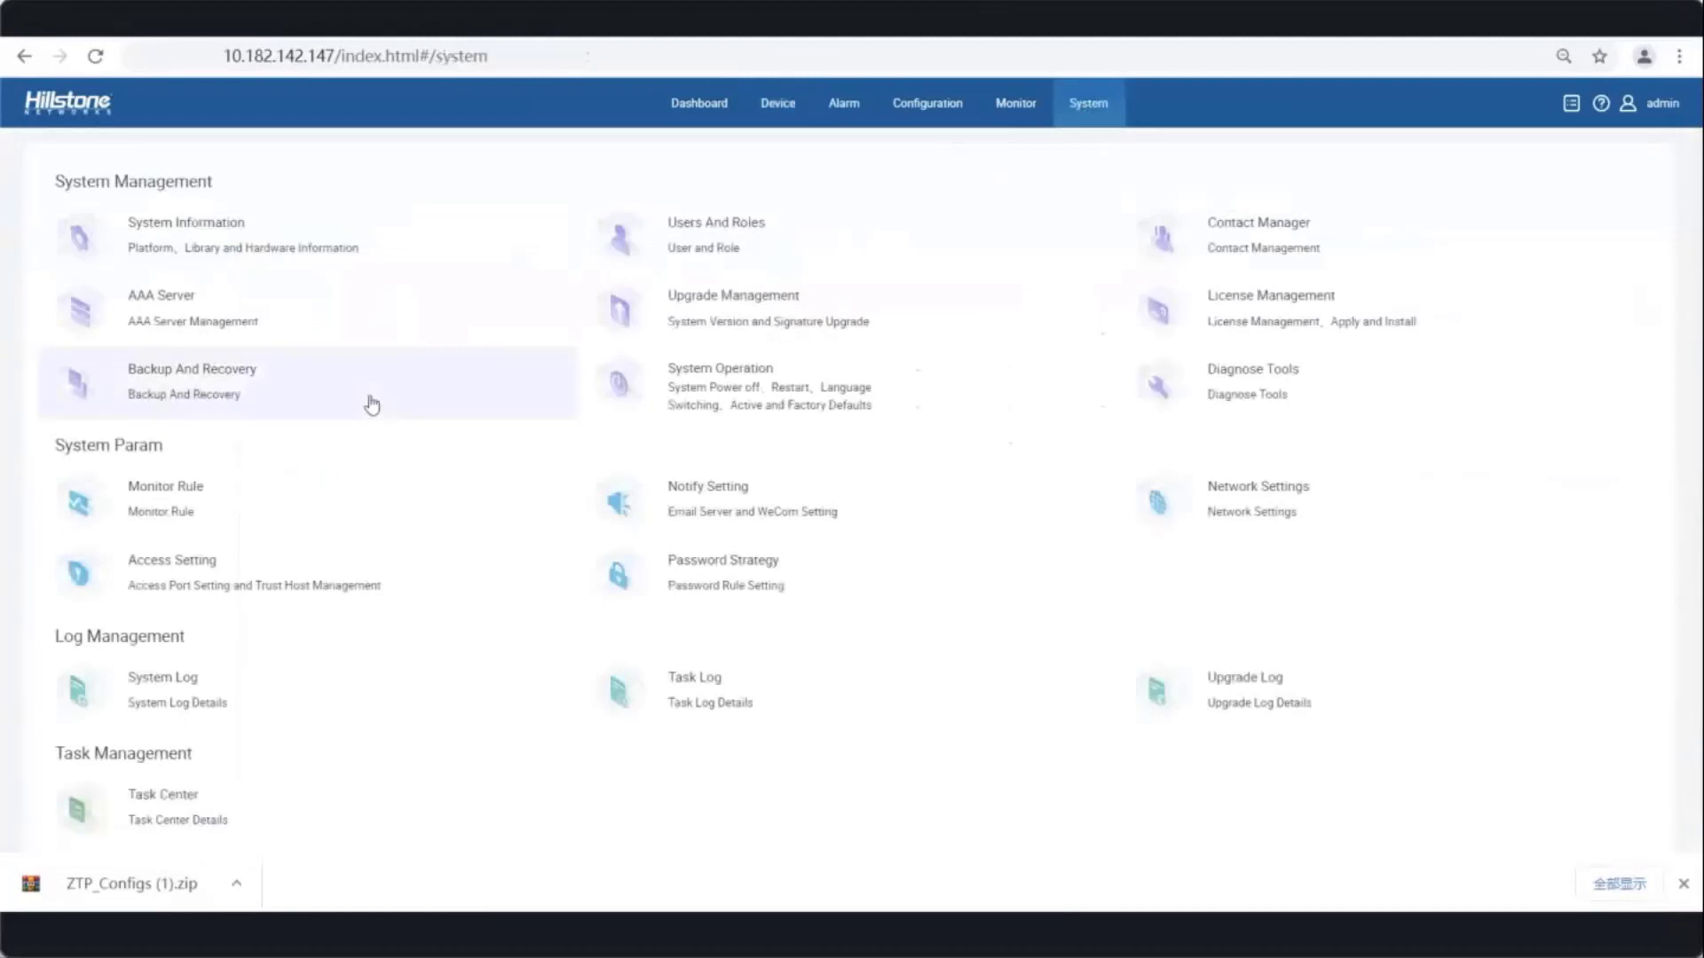
# - Batch-enable monitoring rules for the Canada device and confirm the added load warning
pyautogui.click(363, 459)
pyautogui.click(267, 257)
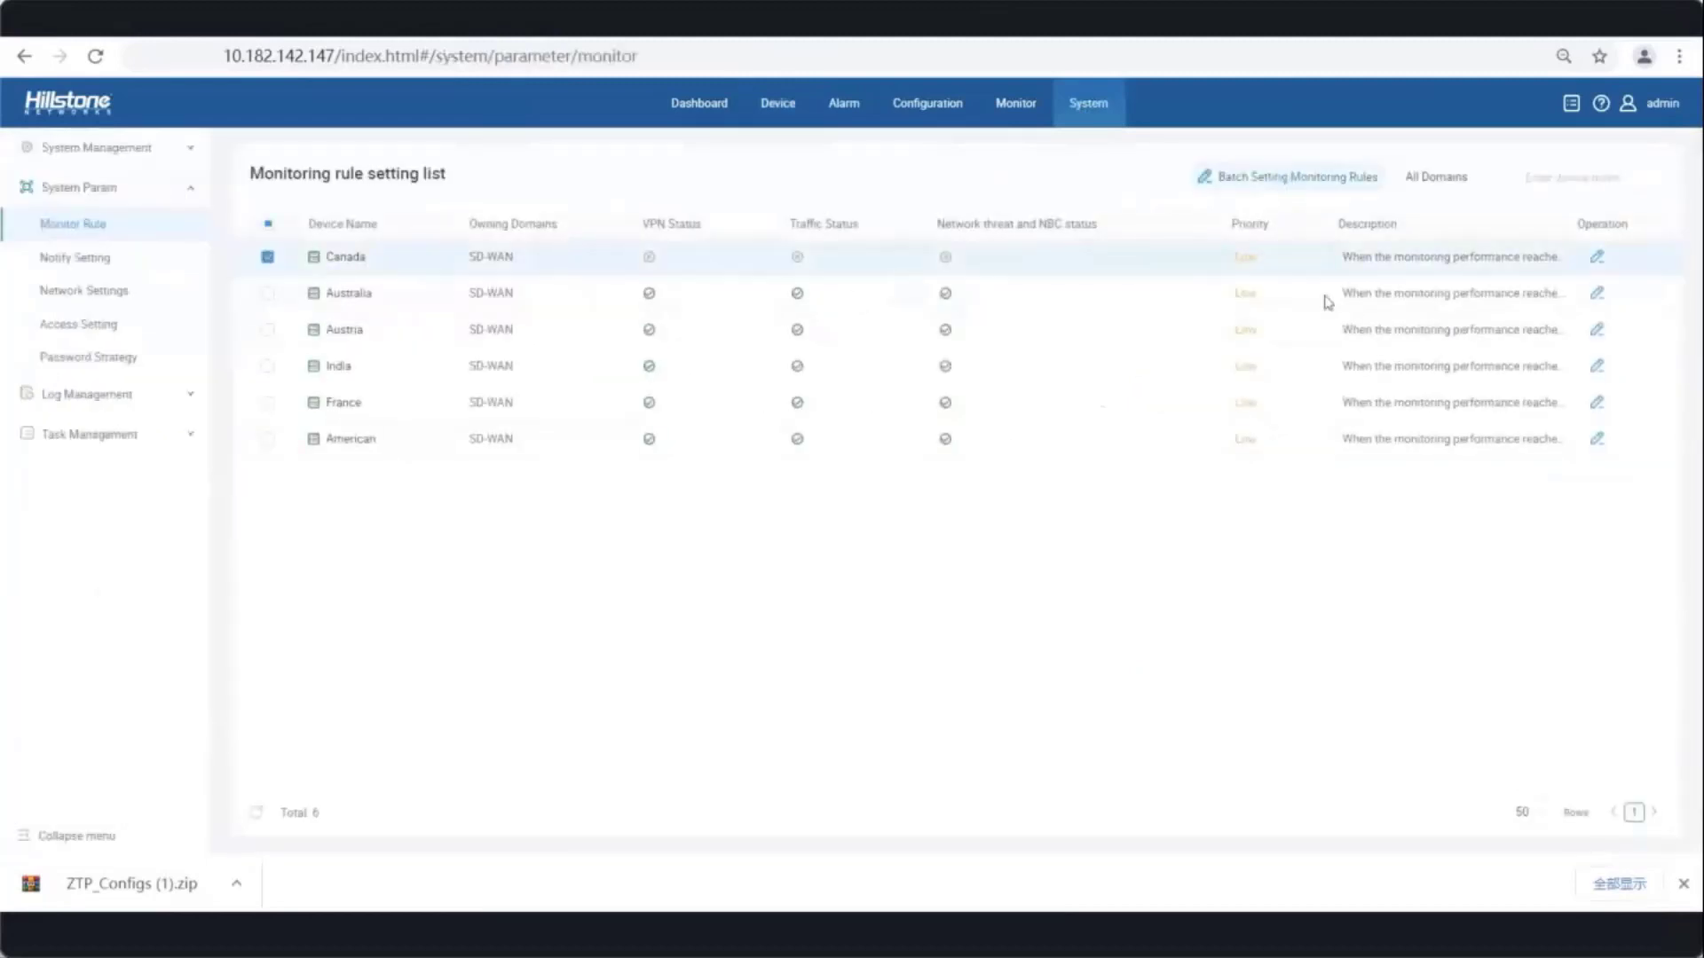
pyautogui.click(1278, 177)
pyautogui.click(1355, 503)
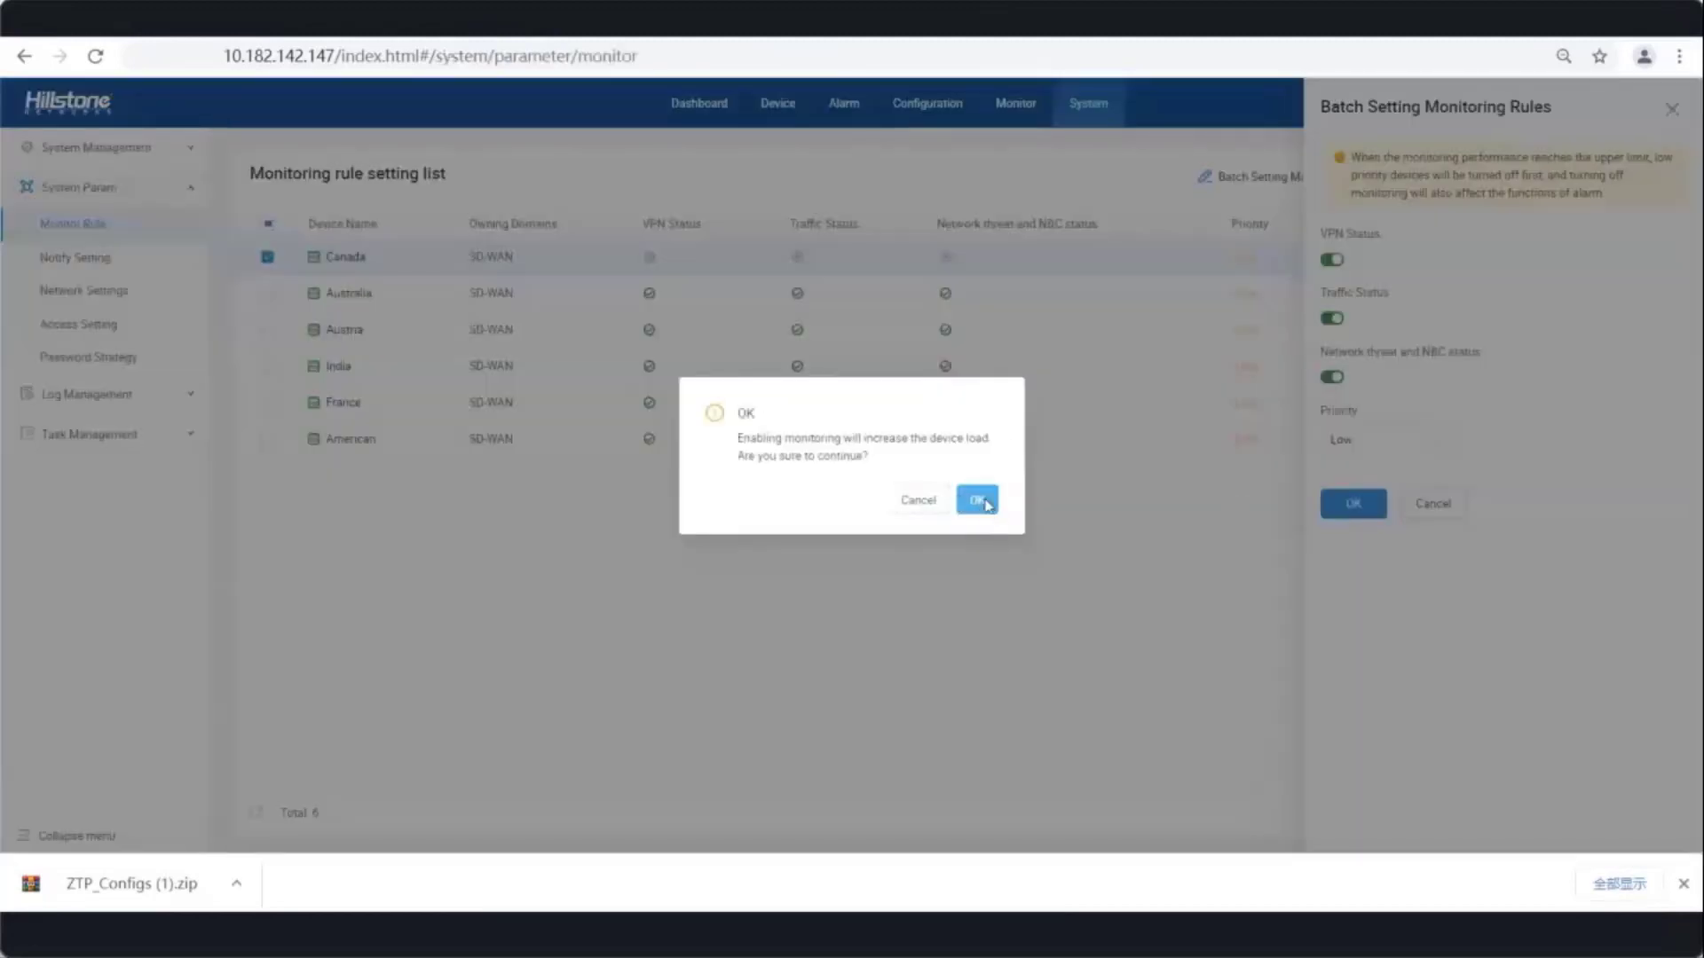
pyautogui.click(977, 498)
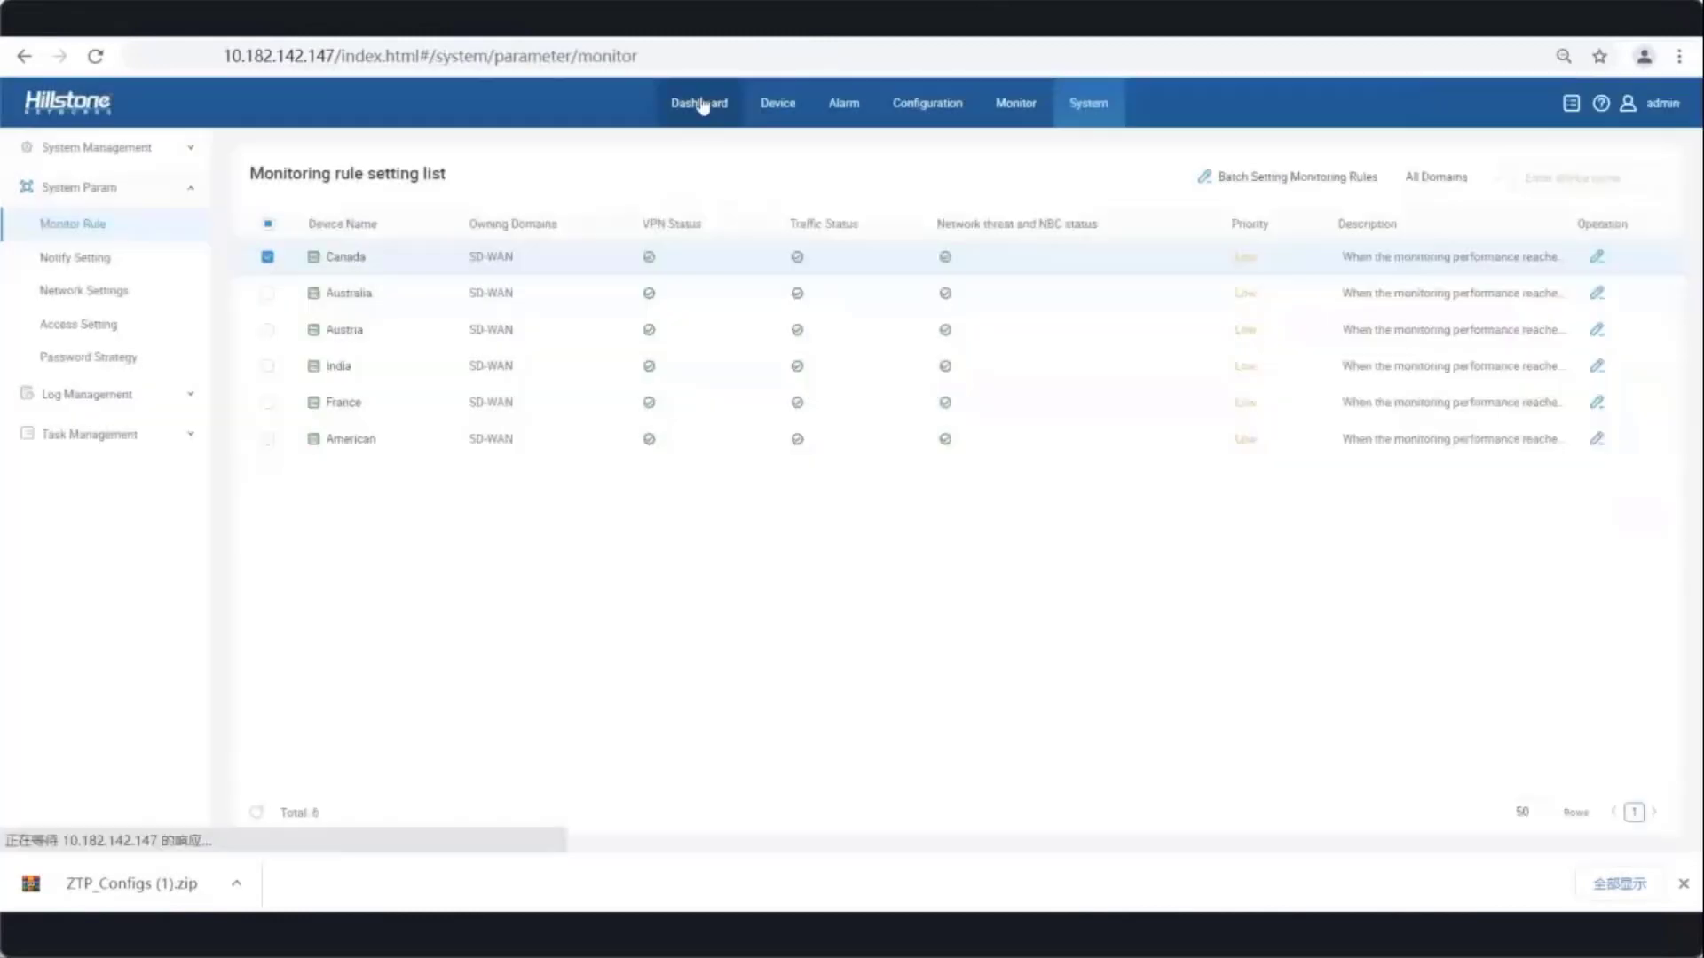
# - Go through the dashboard to the WAN link monitoring list
pyautogui.click(703, 105)
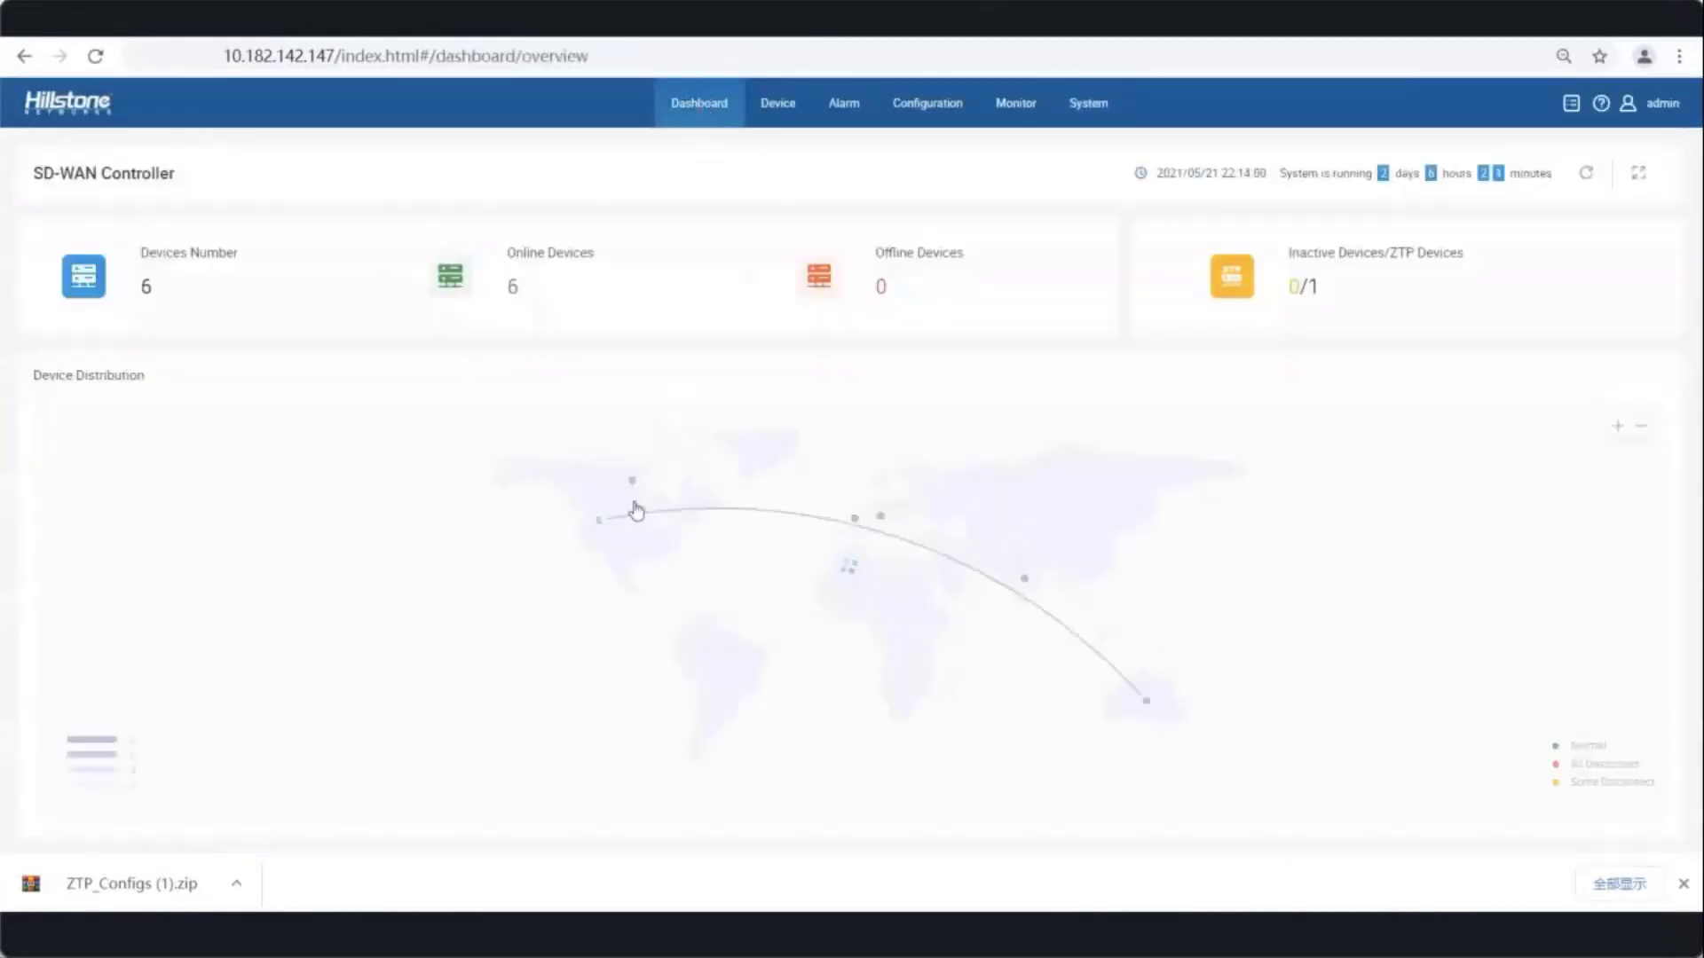
pyautogui.moveTo(604, 540)
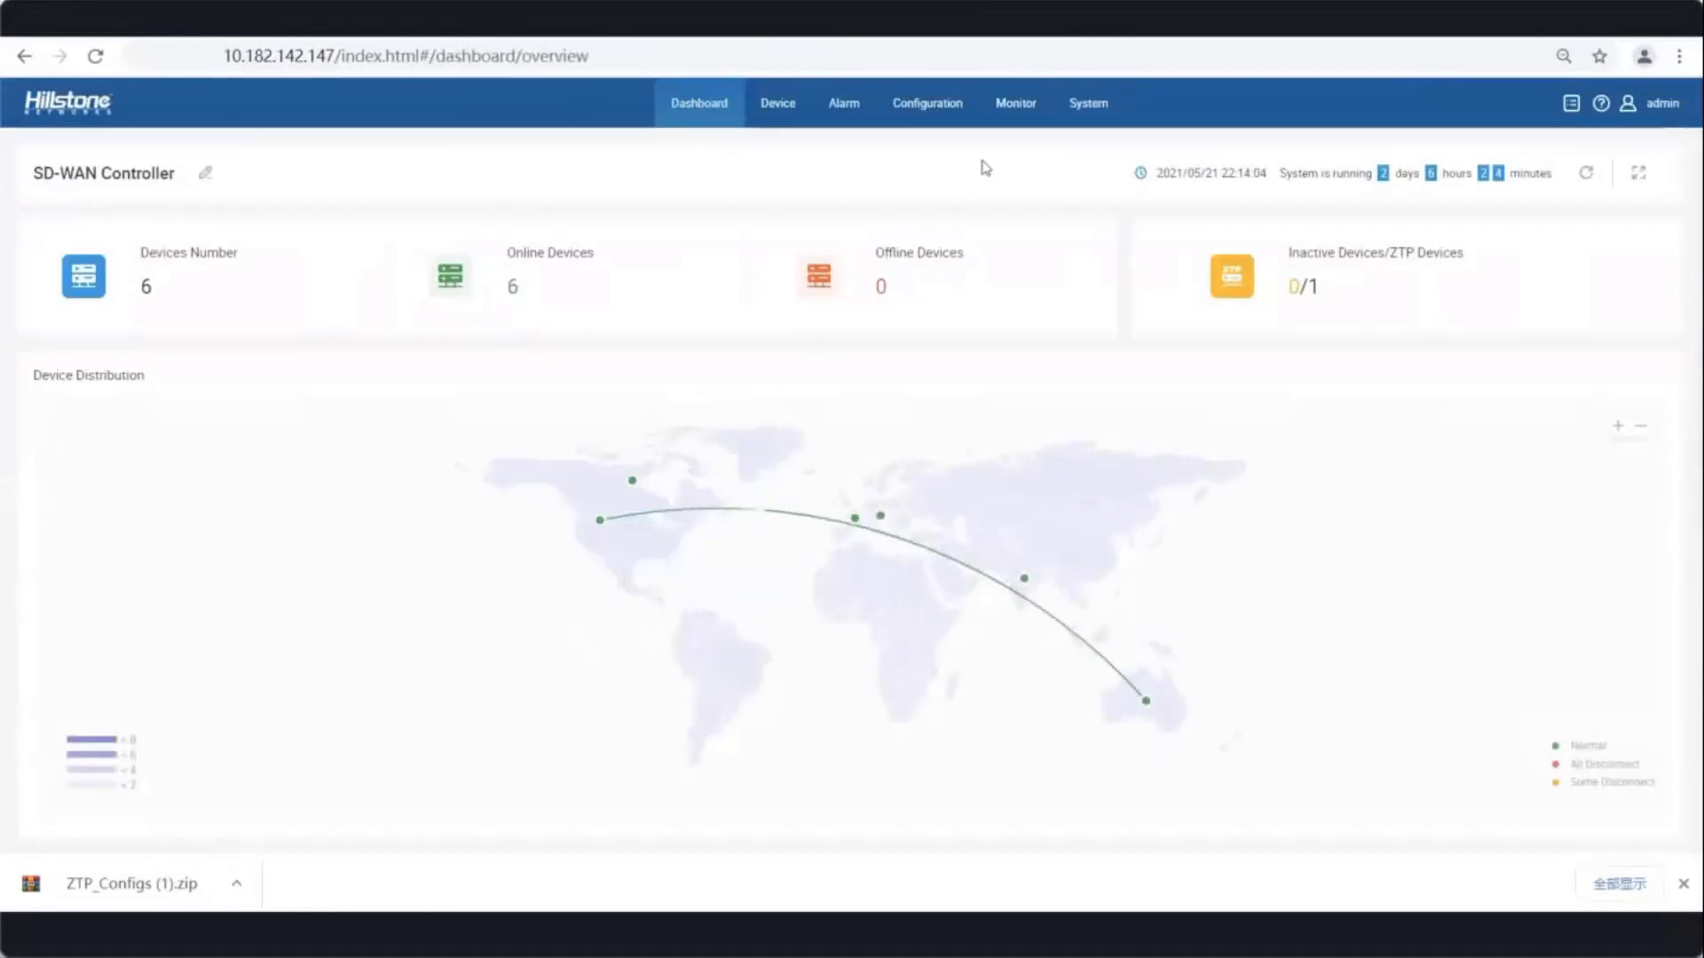
pyautogui.click(1018, 108)
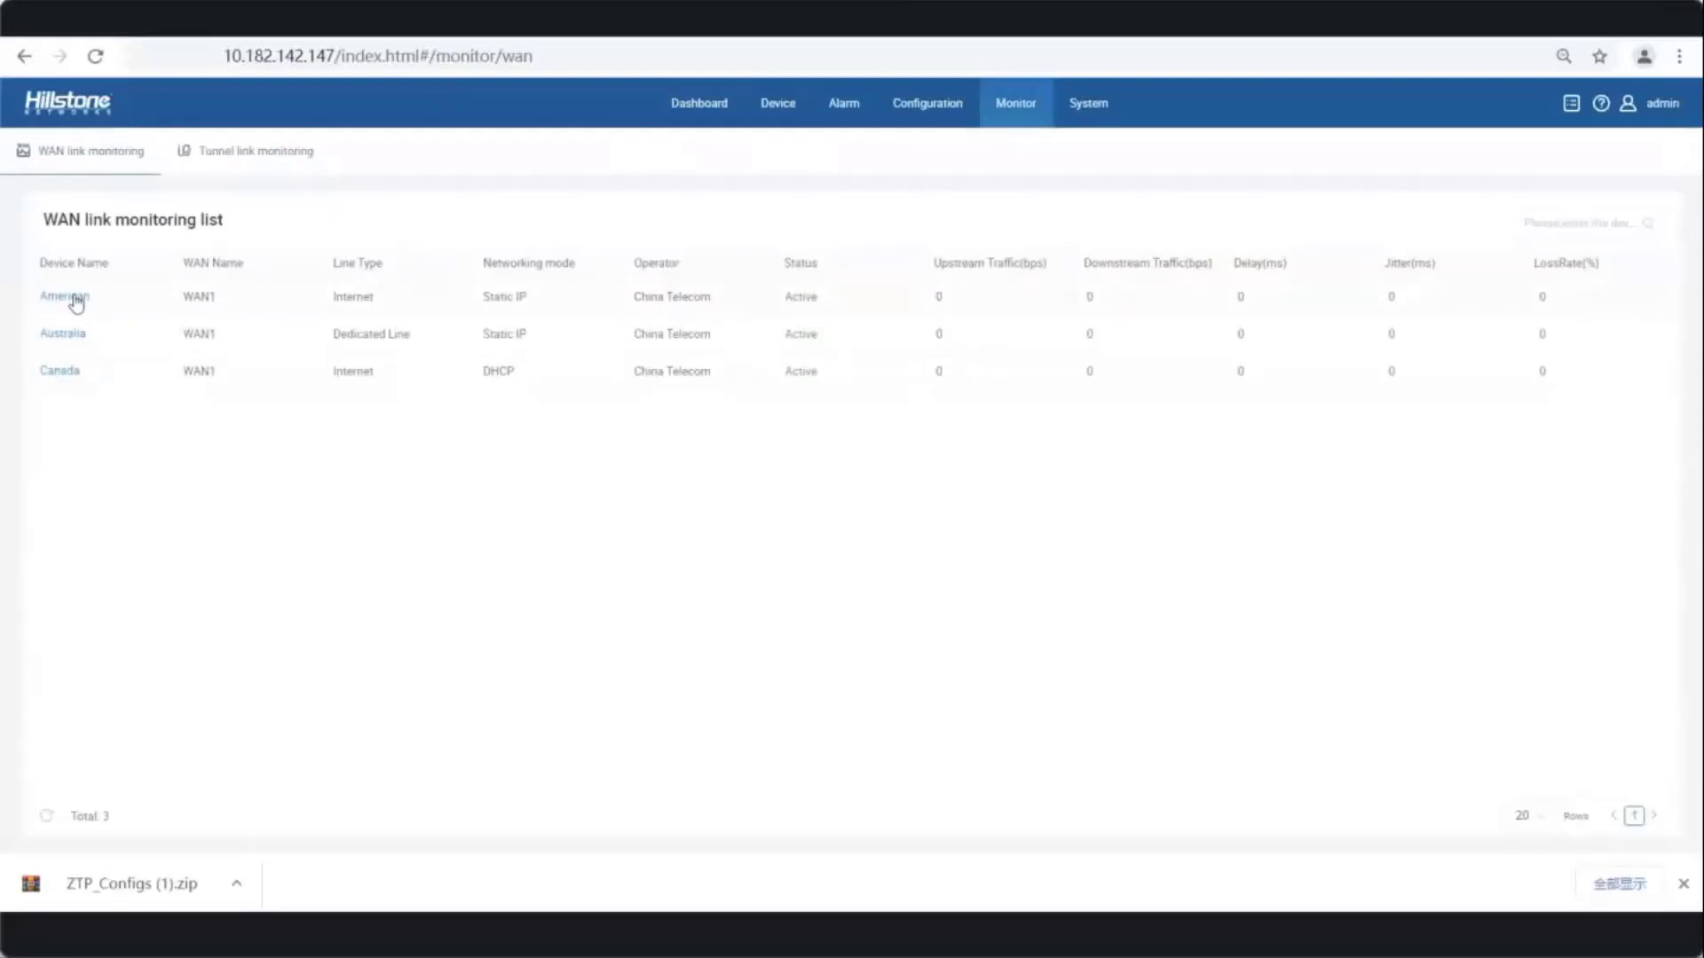
# - Show the American device's WAN link trend charts in real time
pyautogui.click(130, 301)
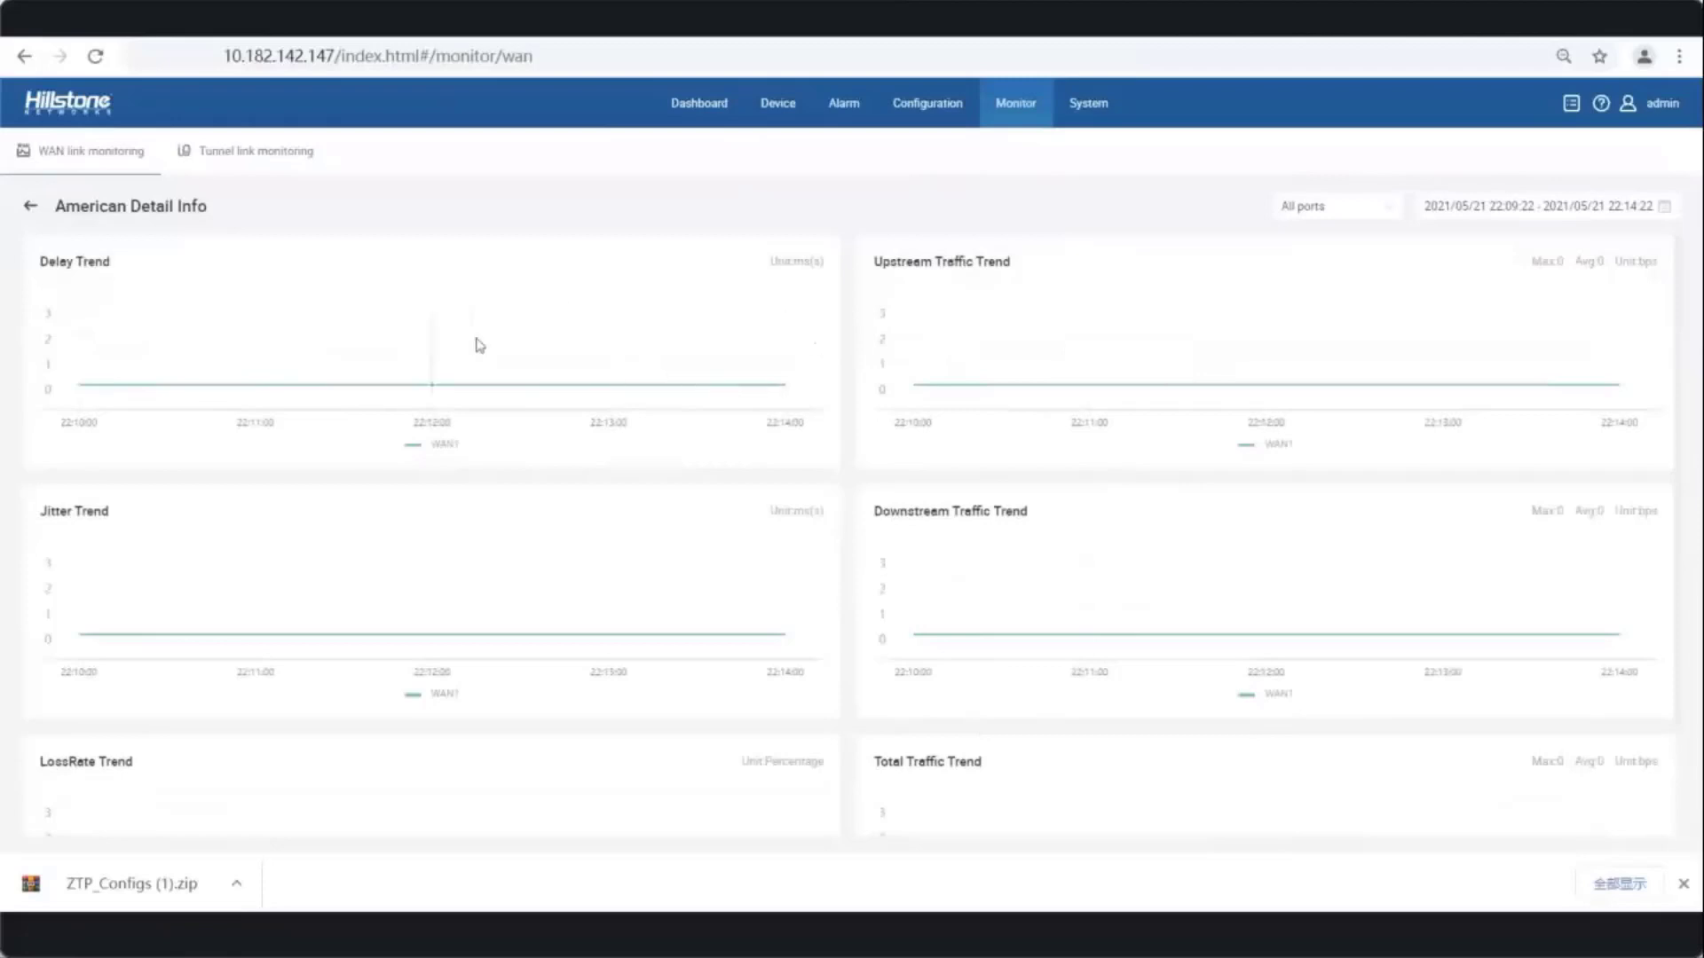
pyautogui.click(1662, 206)
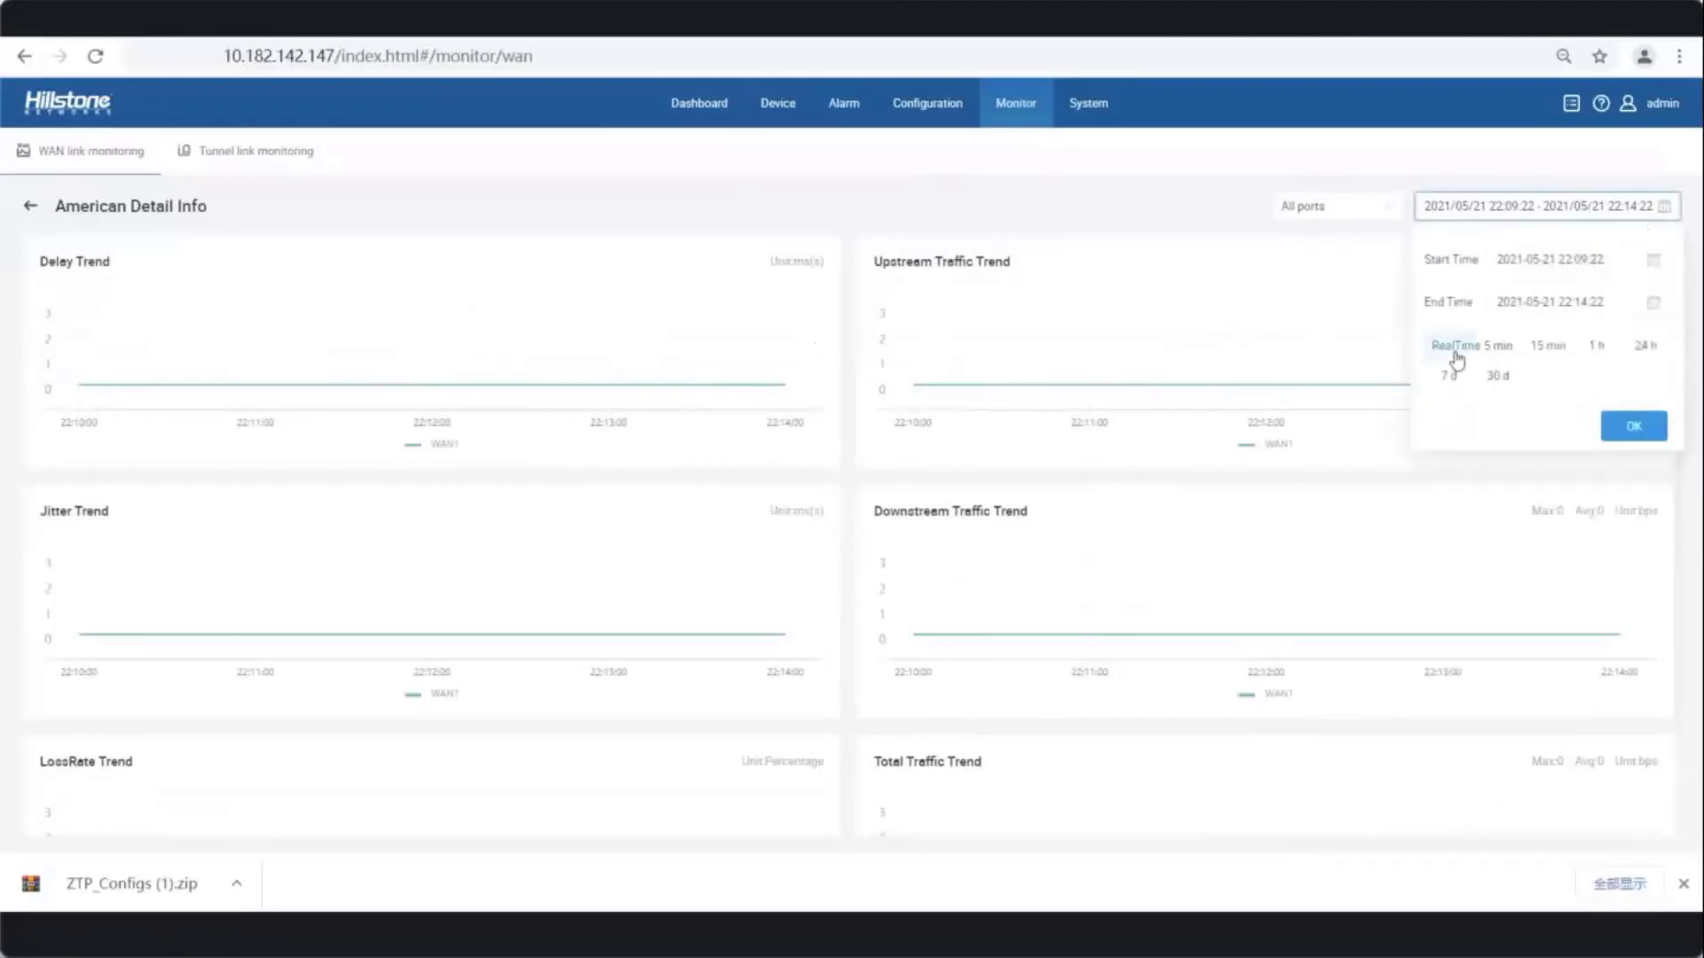
pyautogui.click(1452, 348)
pyautogui.click(1633, 426)
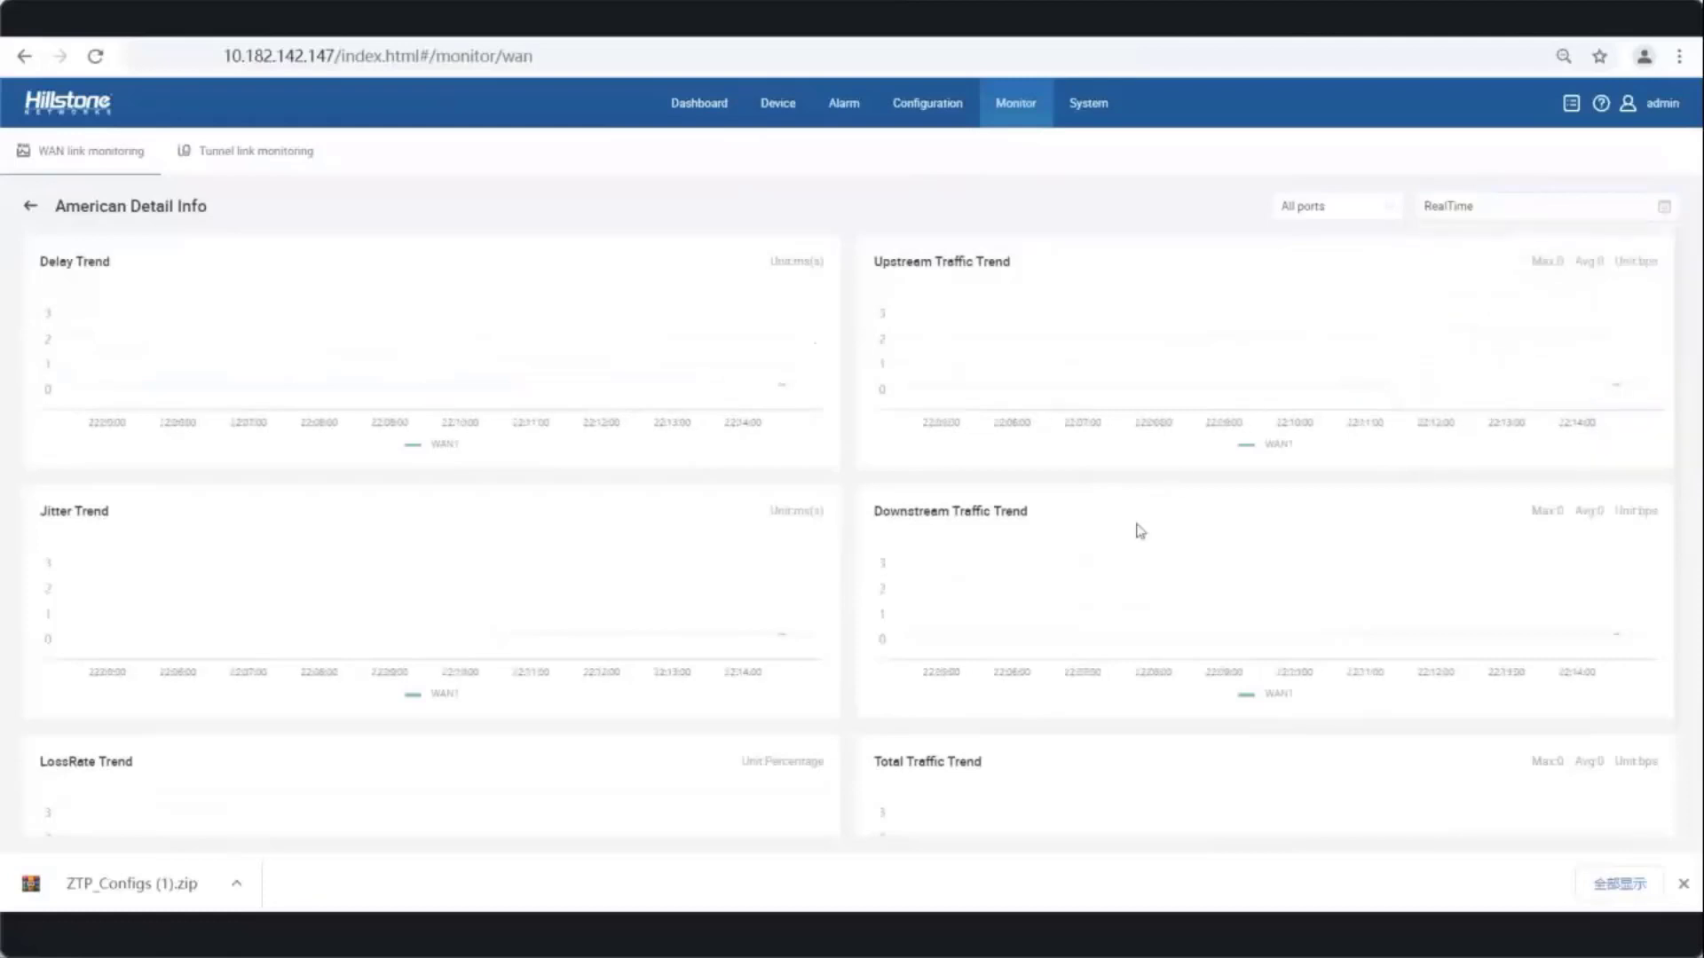
# - Switch to tunnel link monitoring and show tunnel1's trend charts in real time
pyautogui.click(228, 162)
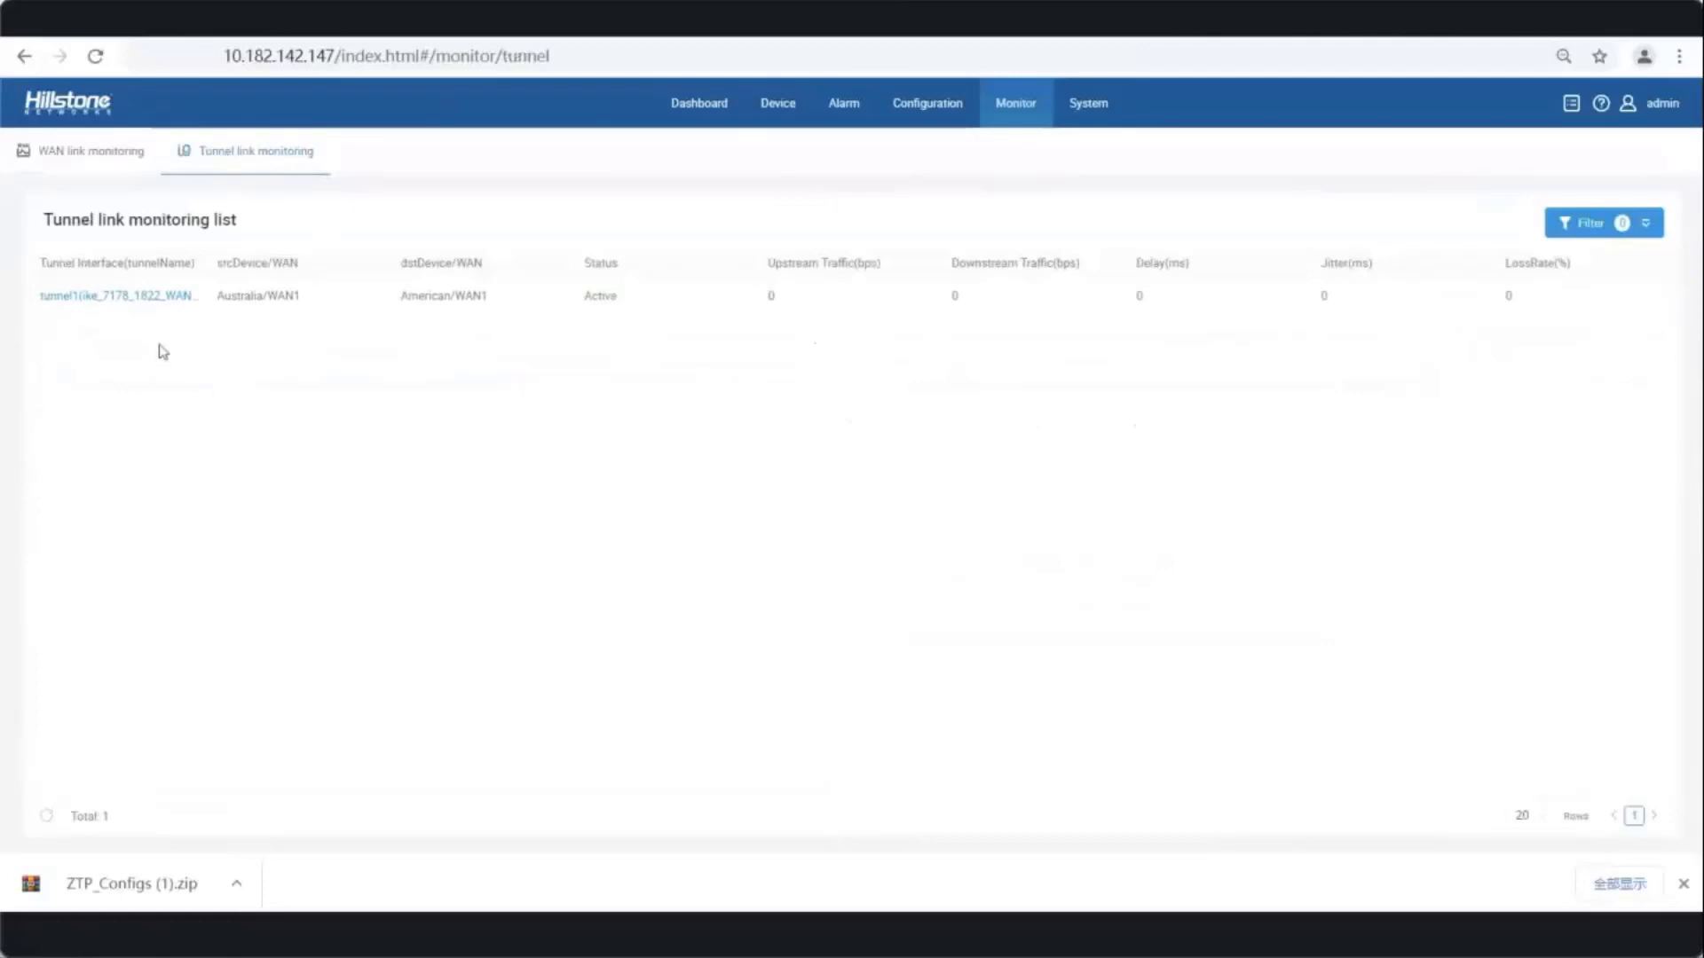
pyautogui.click(138, 298)
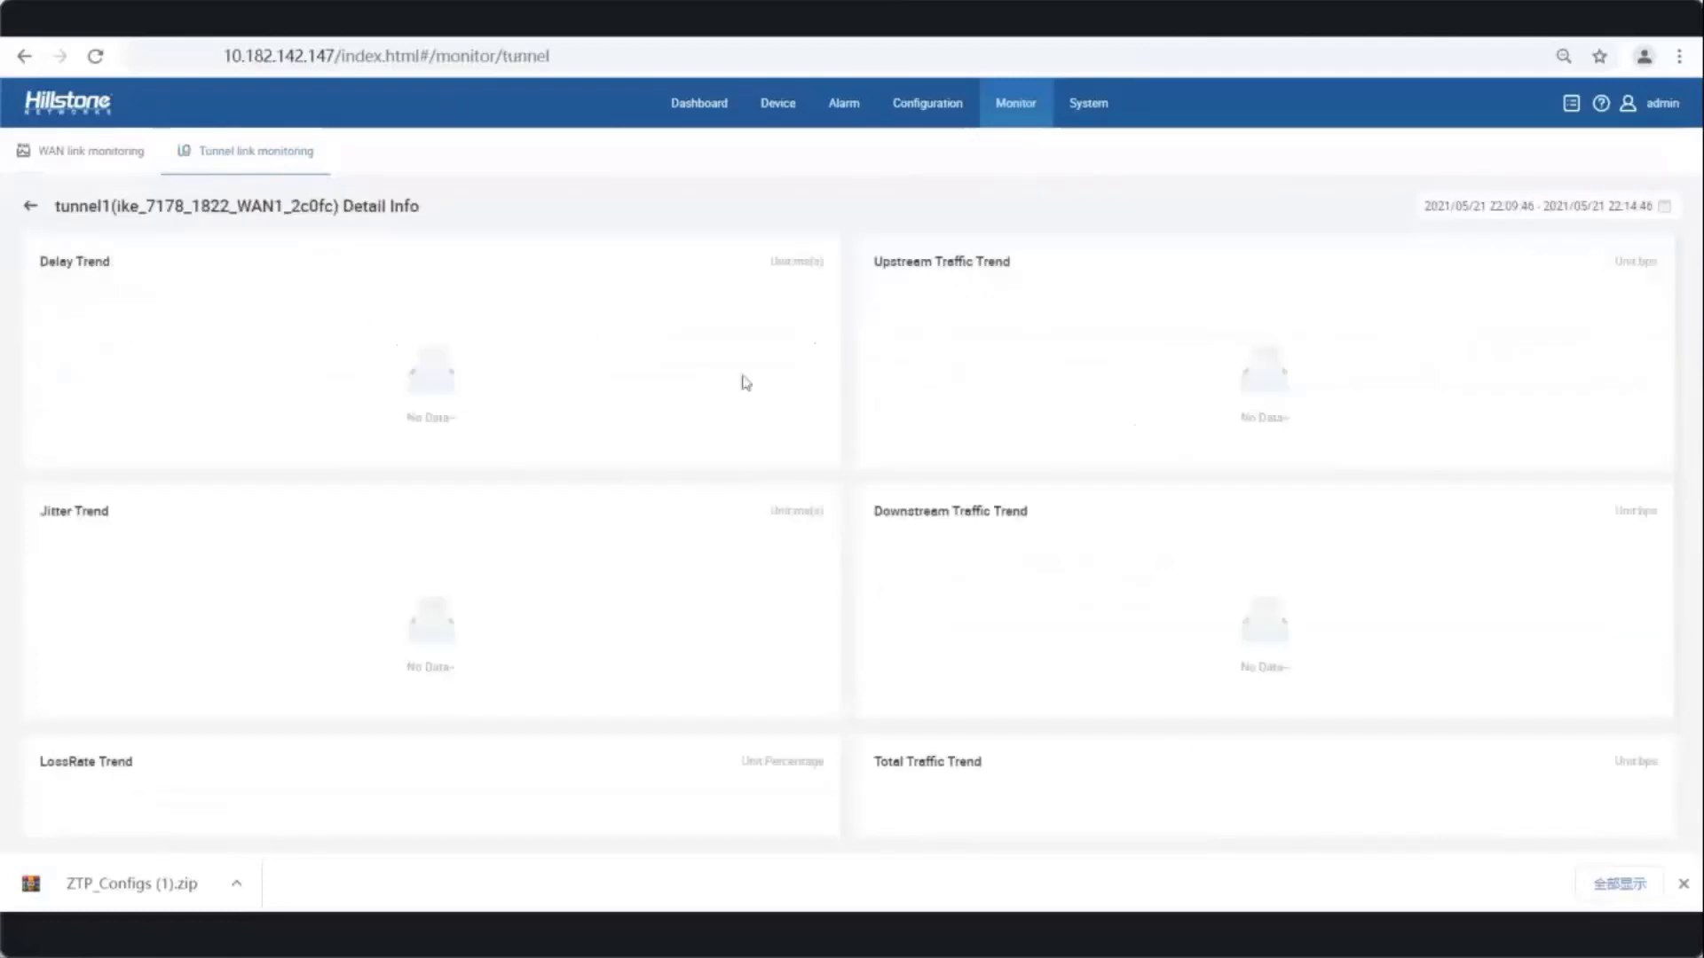
pyautogui.click(1667, 211)
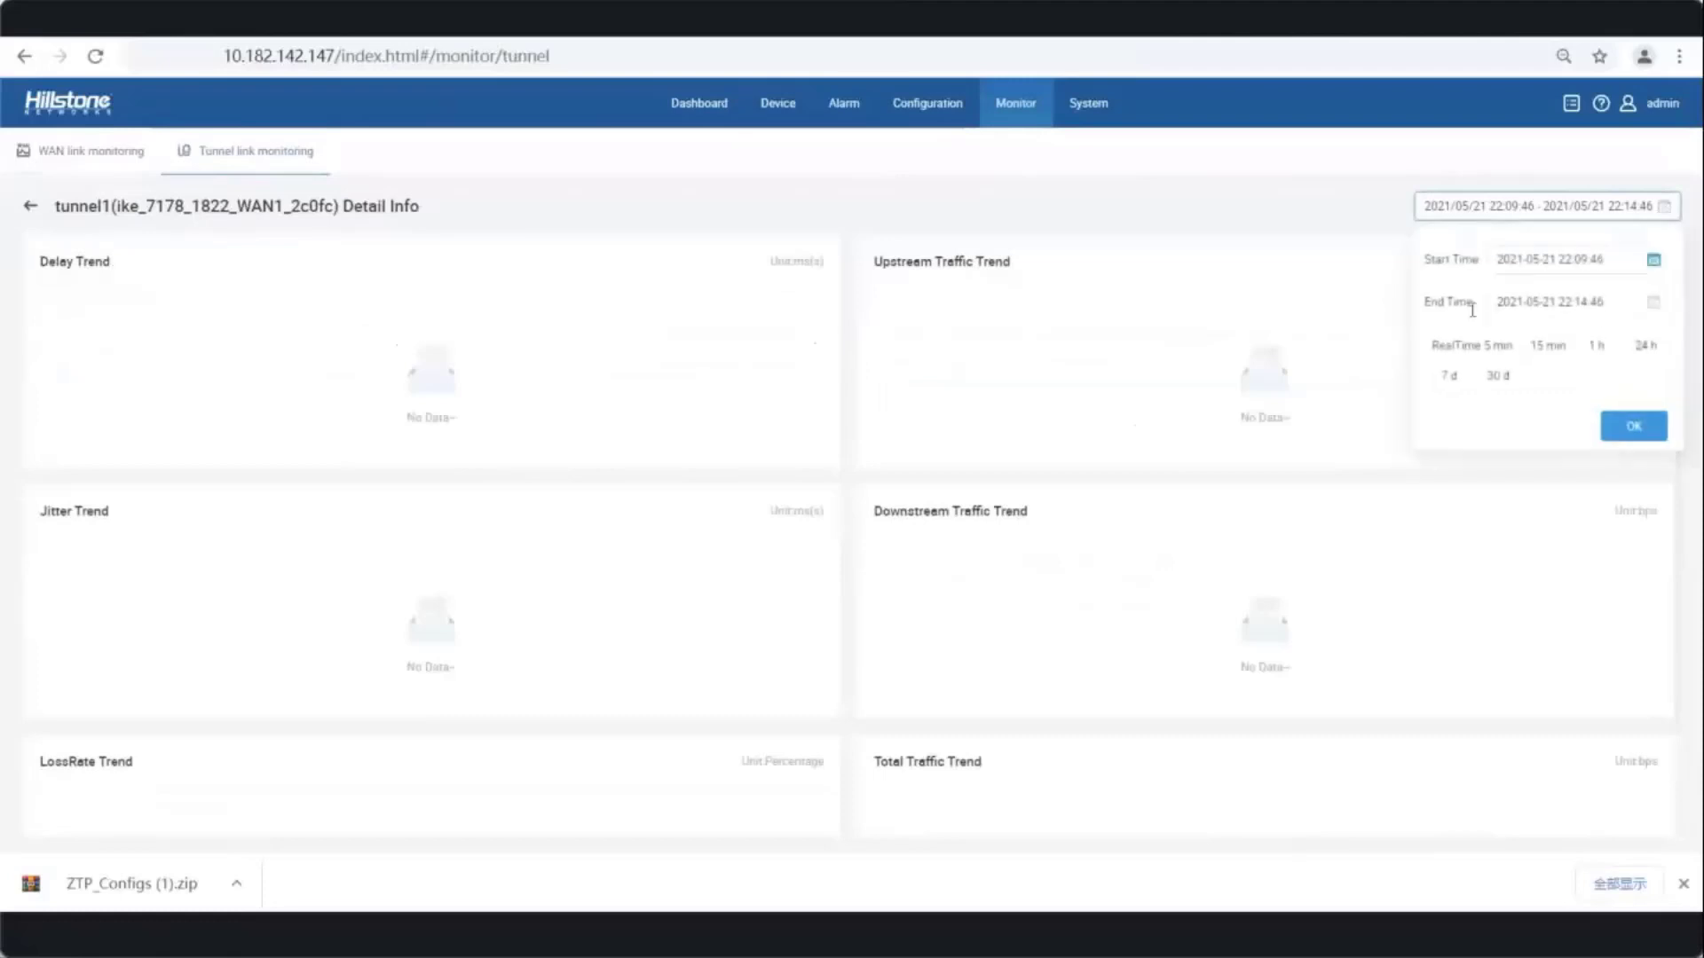
pyautogui.click(1458, 351)
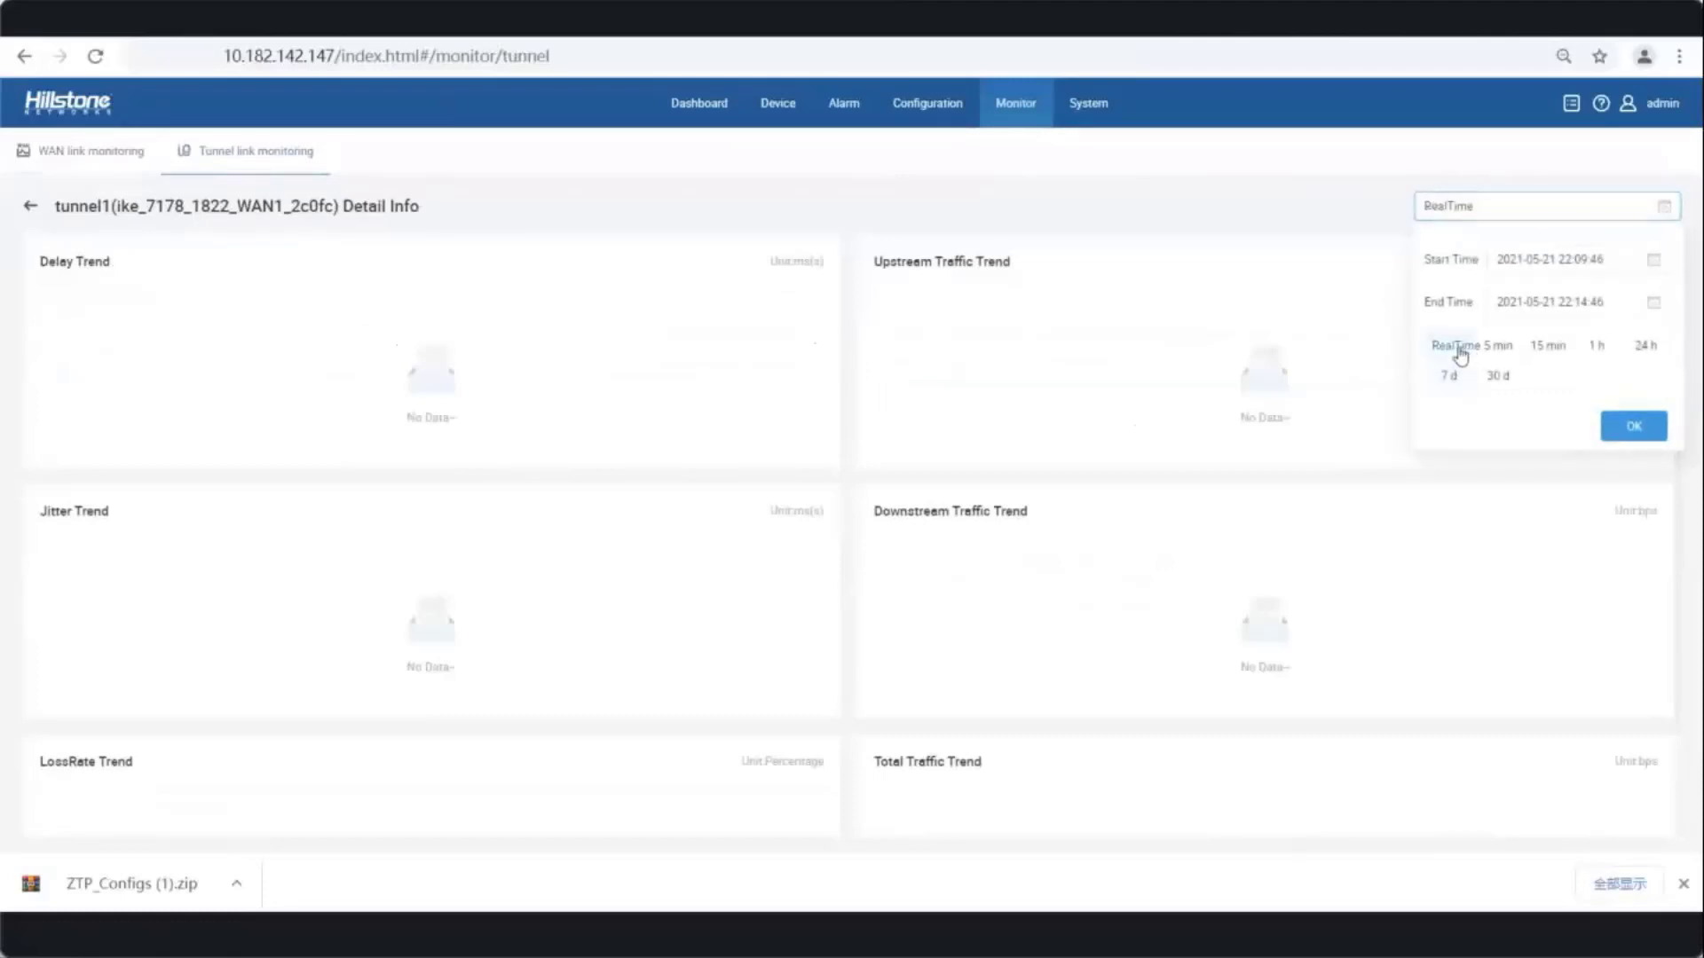
pyautogui.click(1634, 428)
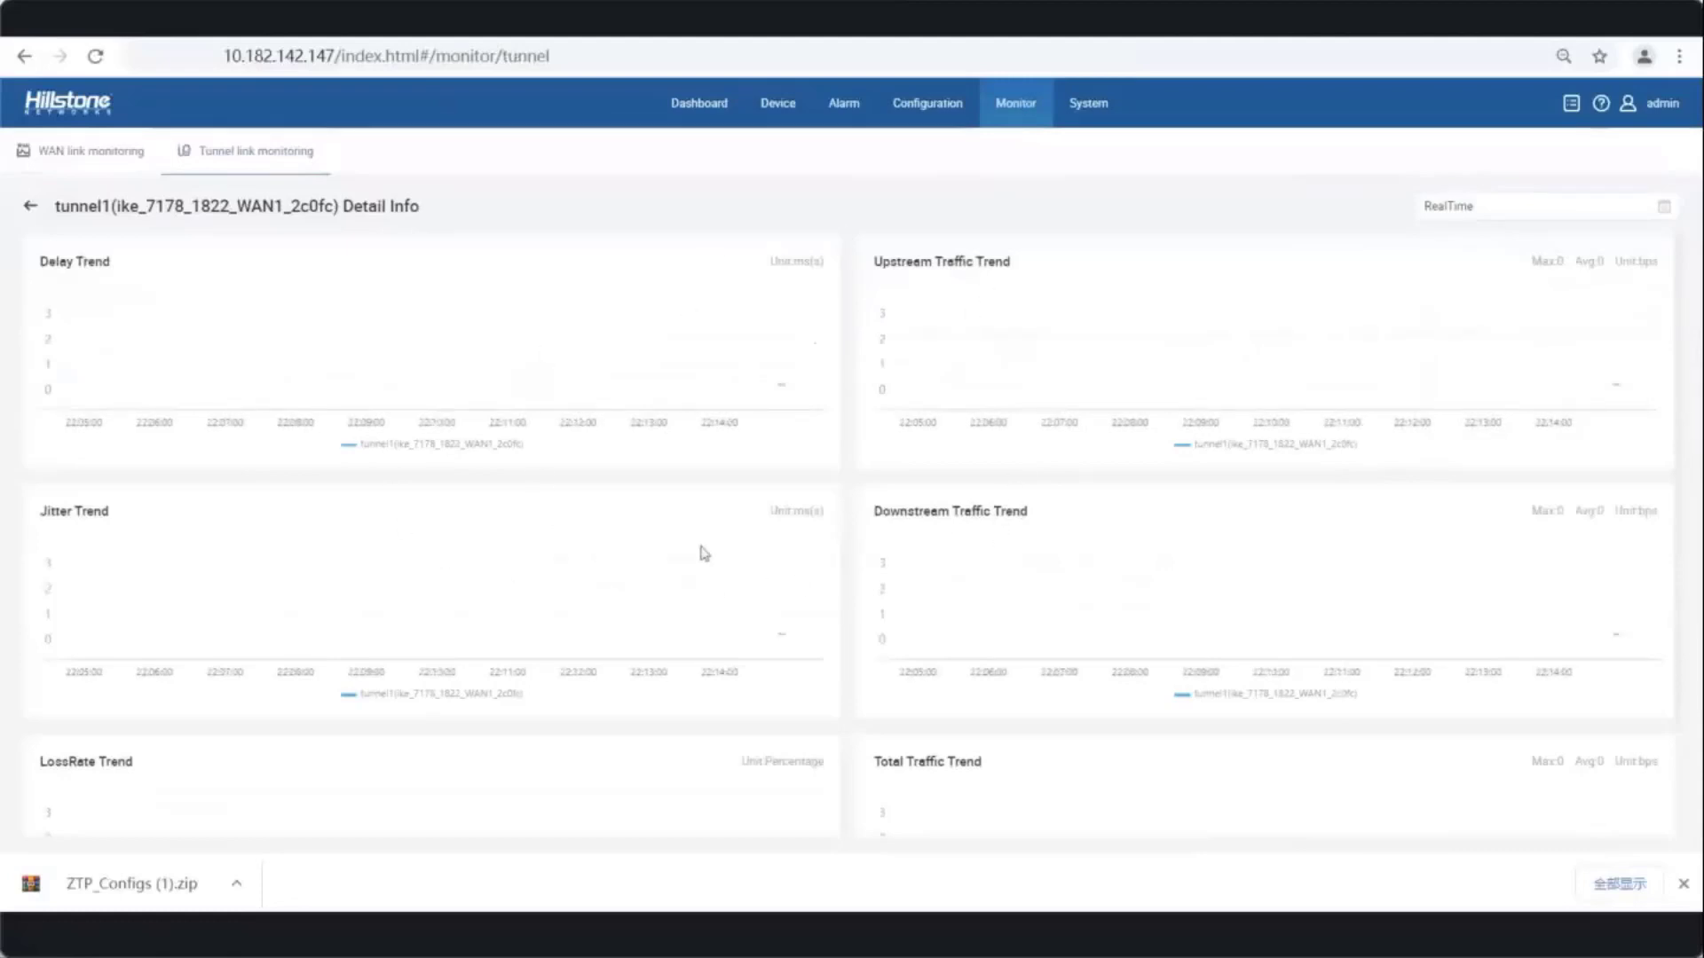
# - From the dashboard, go to Configuration > Policy > Intelligent Route Link Models and start a new model
pyautogui.click(700, 105)
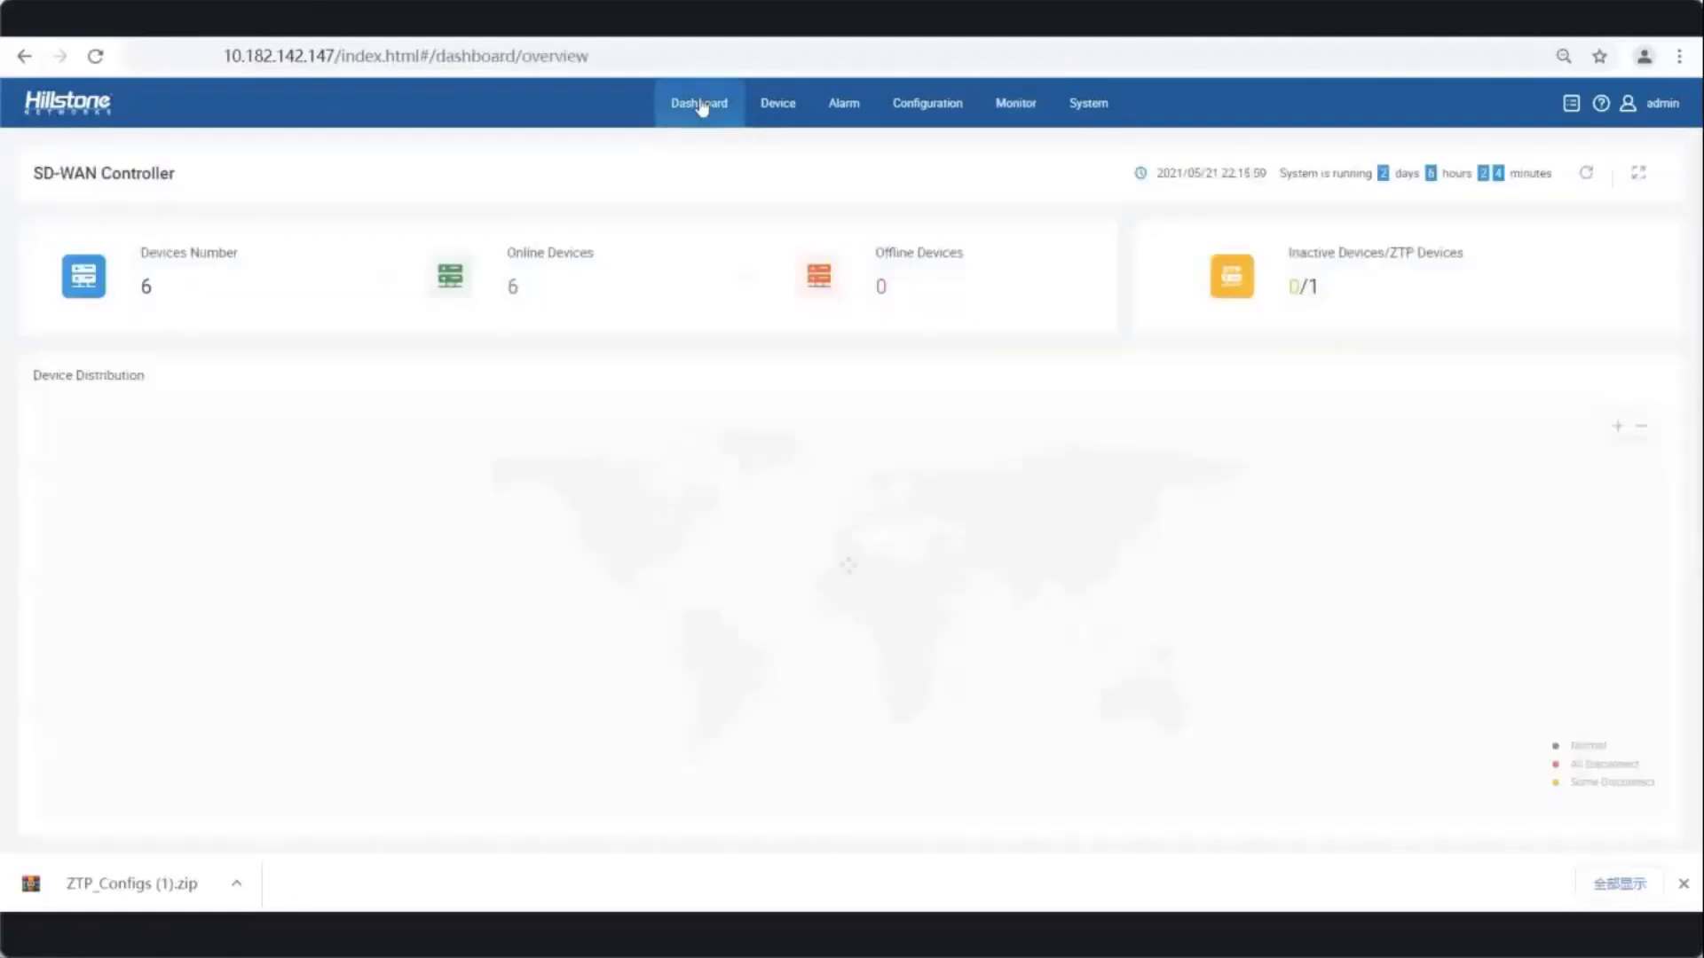
pyautogui.moveTo(616, 494)
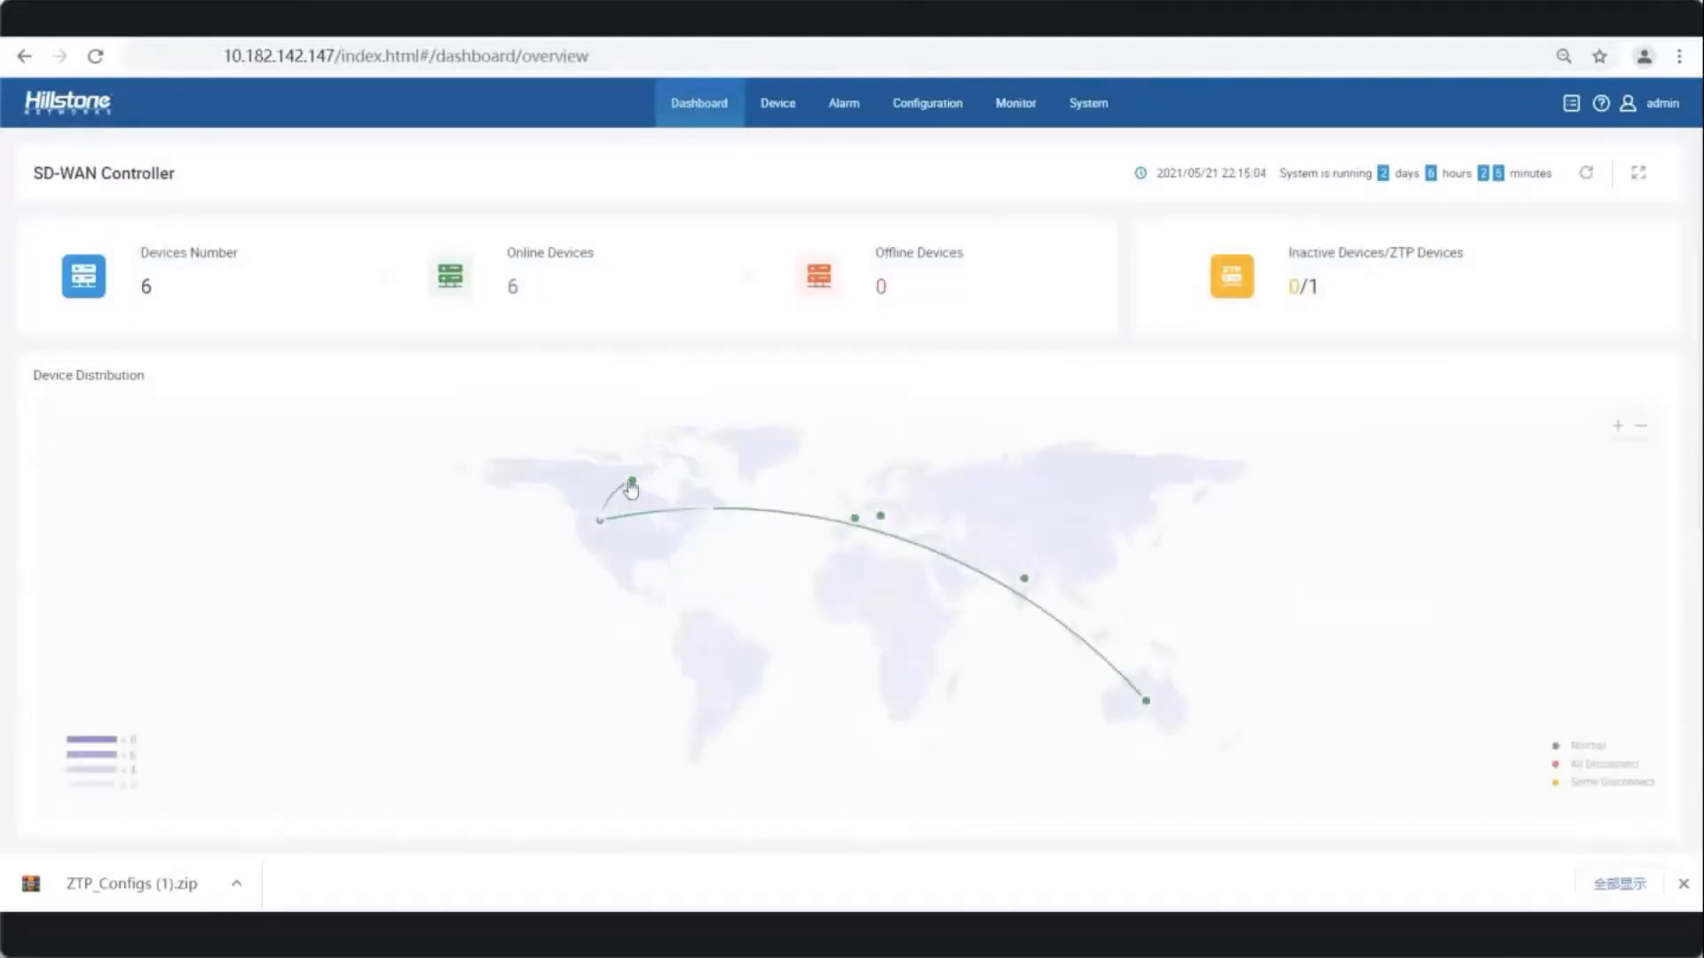
pyautogui.click(920, 107)
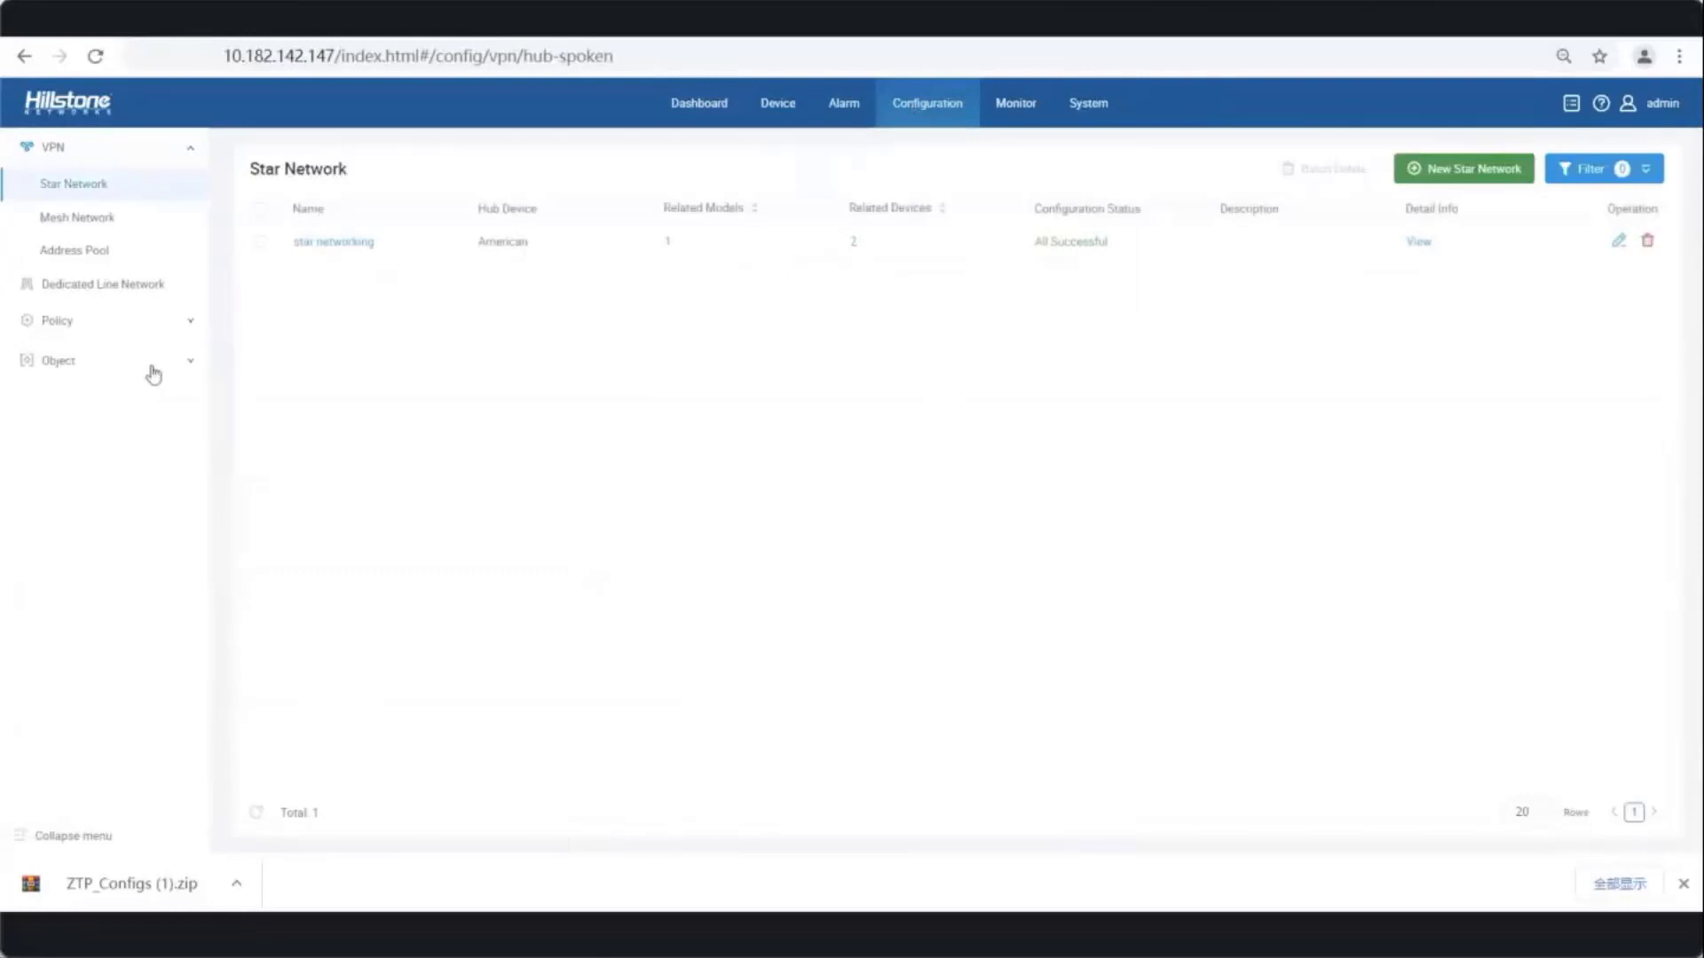
pyautogui.click(94, 322)
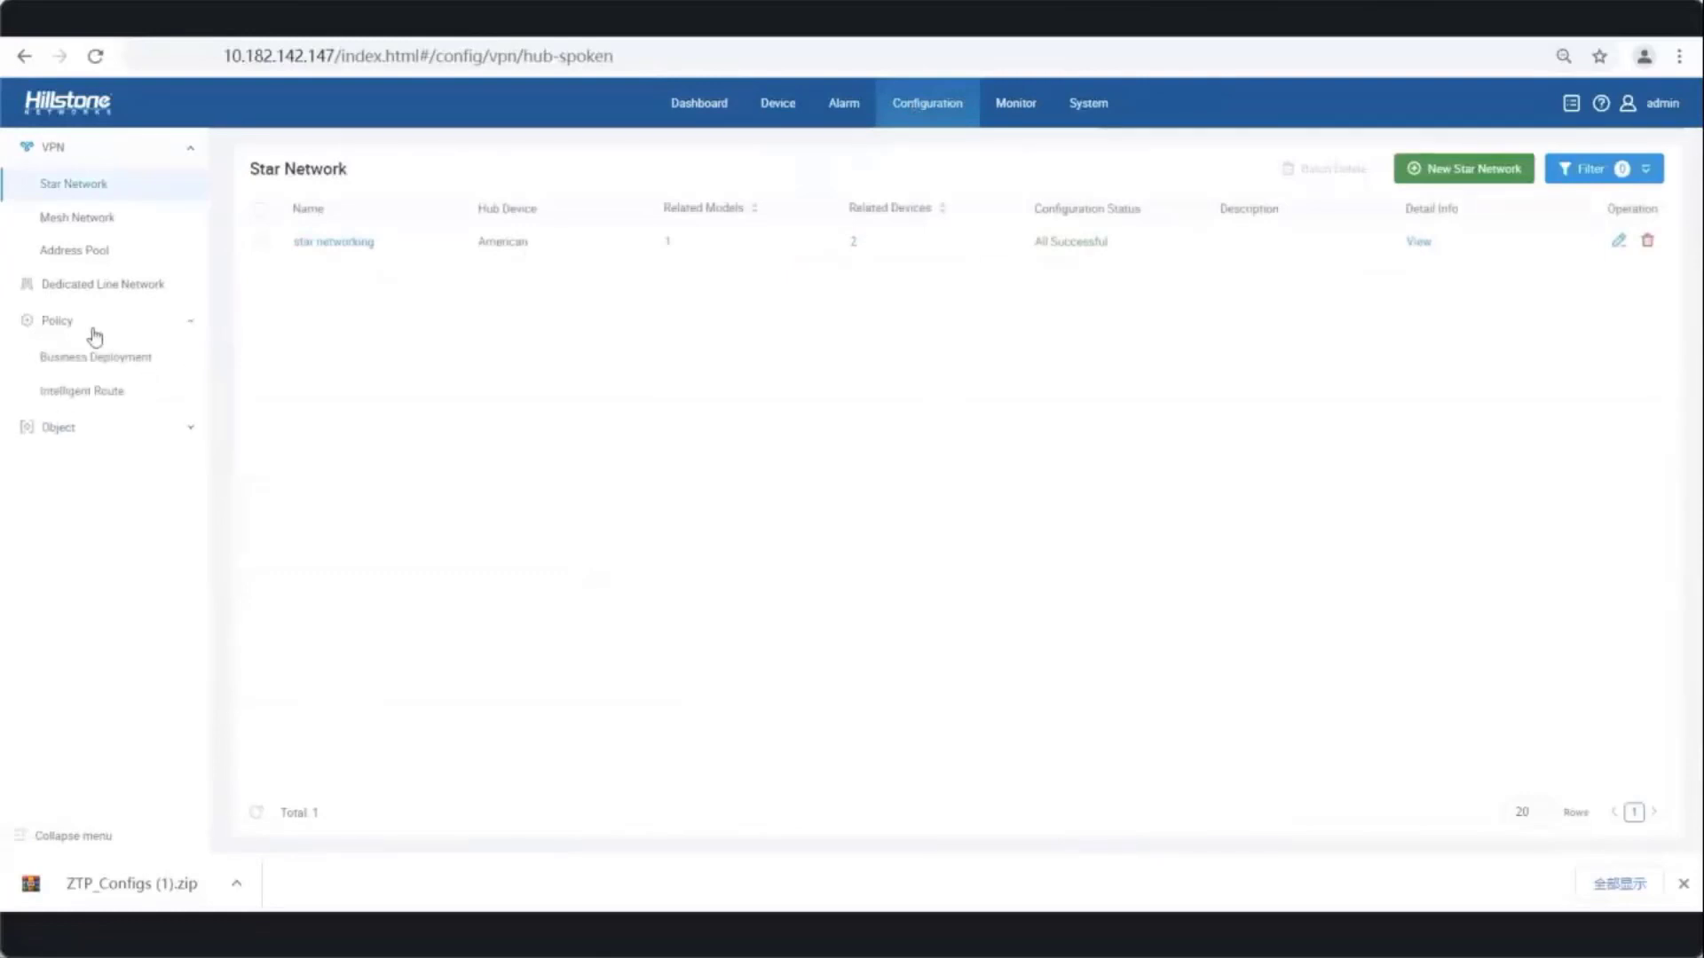
pyautogui.click(98, 395)
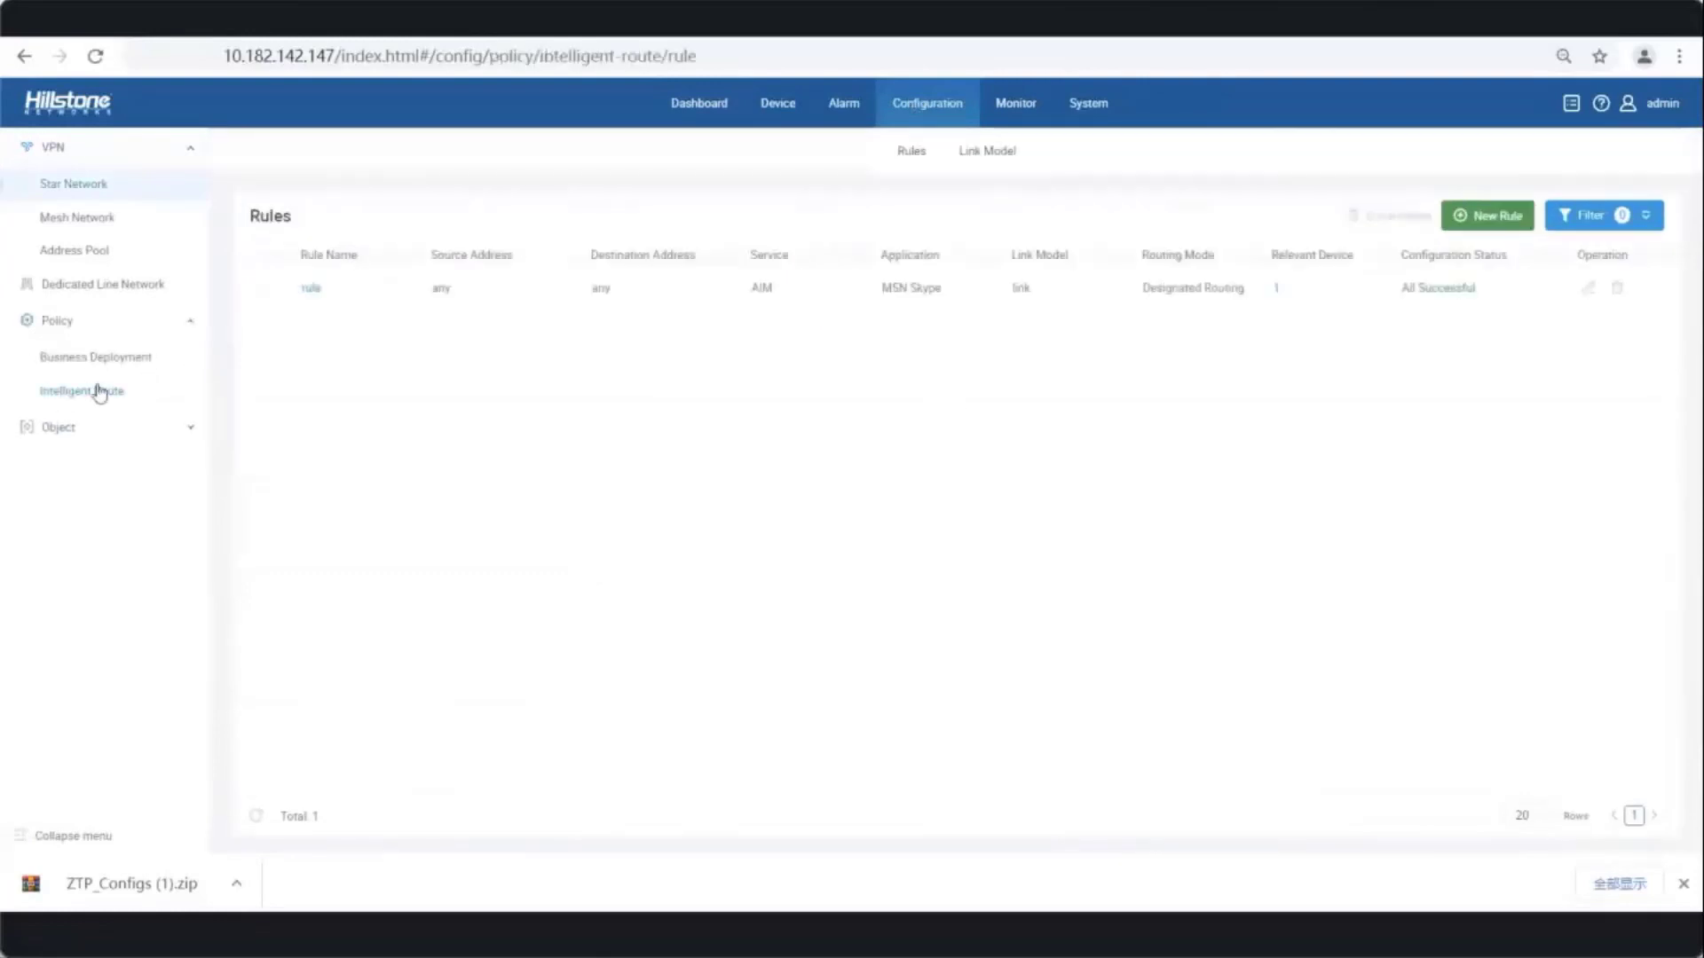
pyautogui.click(992, 161)
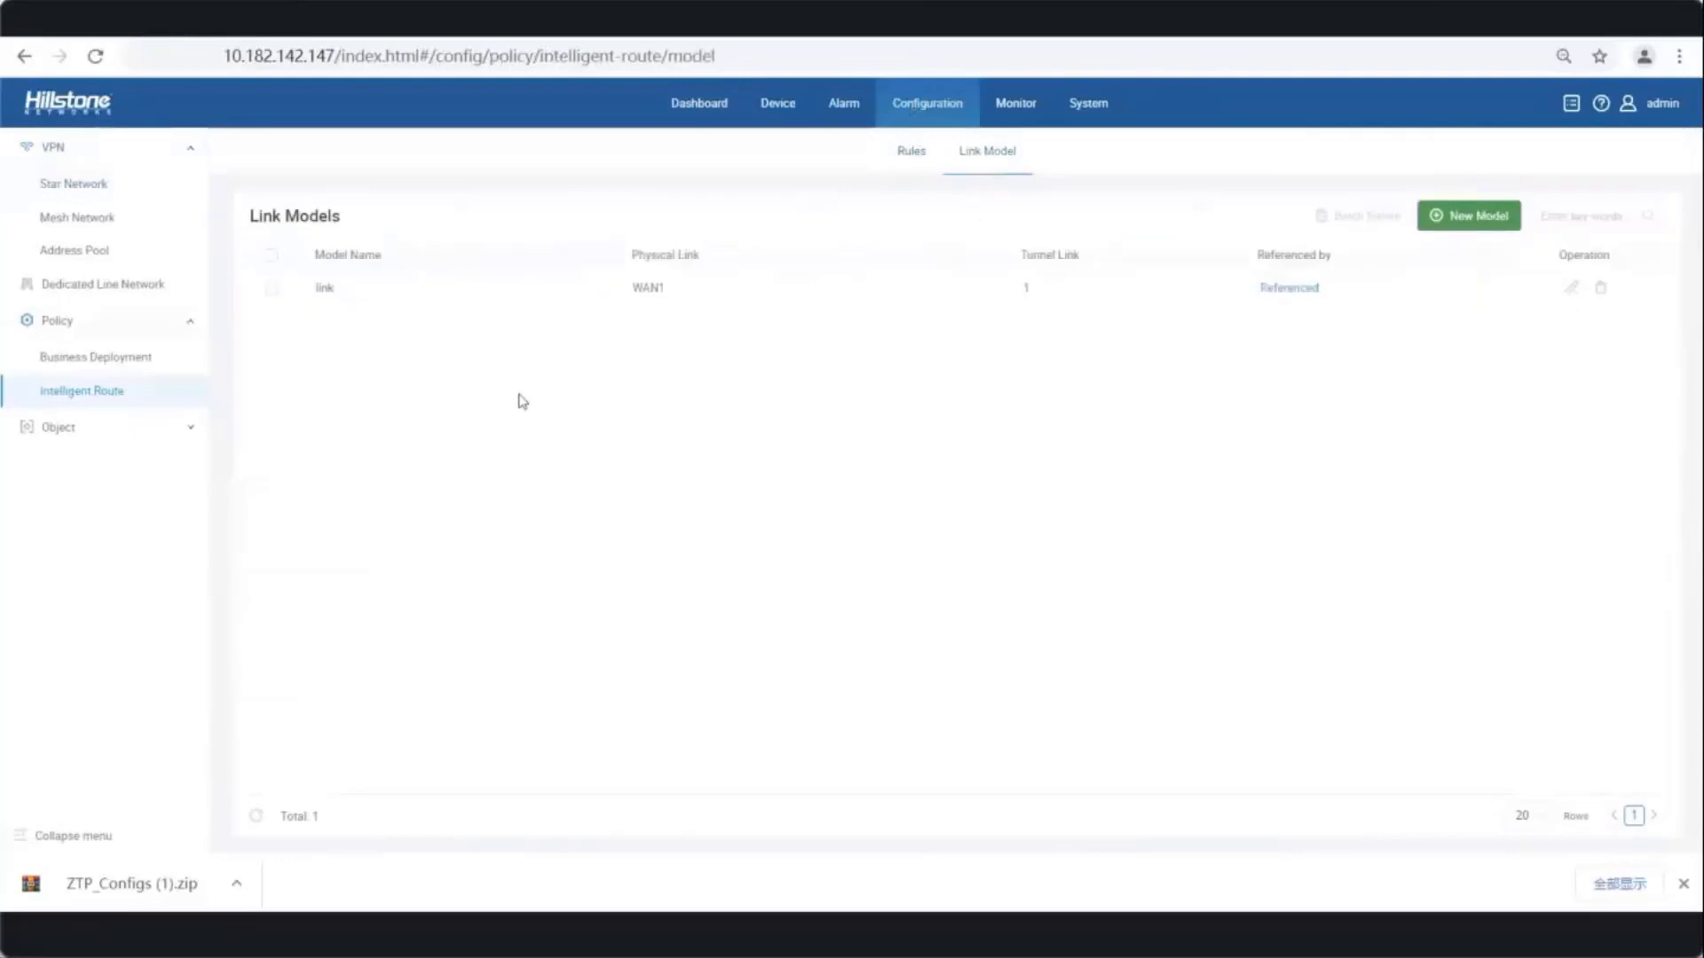
pyautogui.click(1456, 216)
# - Name the link model 'link' and use WAN1 as its physical link
pyautogui.click(323, 300)
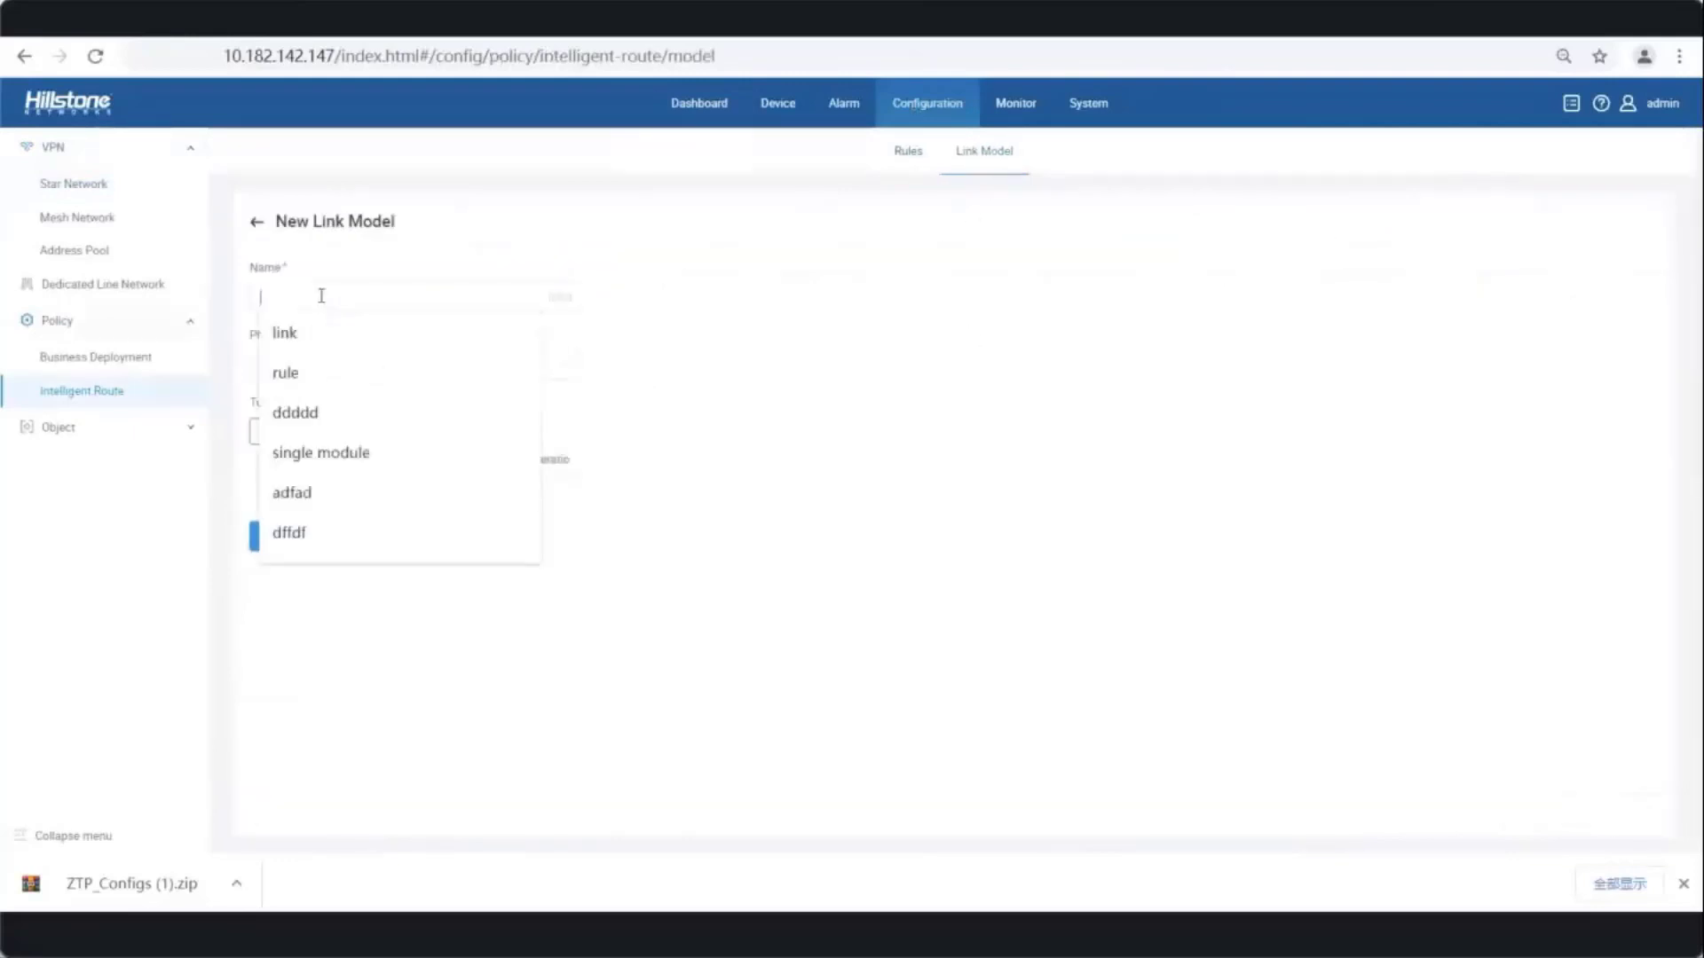
pyautogui.click(373, 324)
pyautogui.click(318, 373)
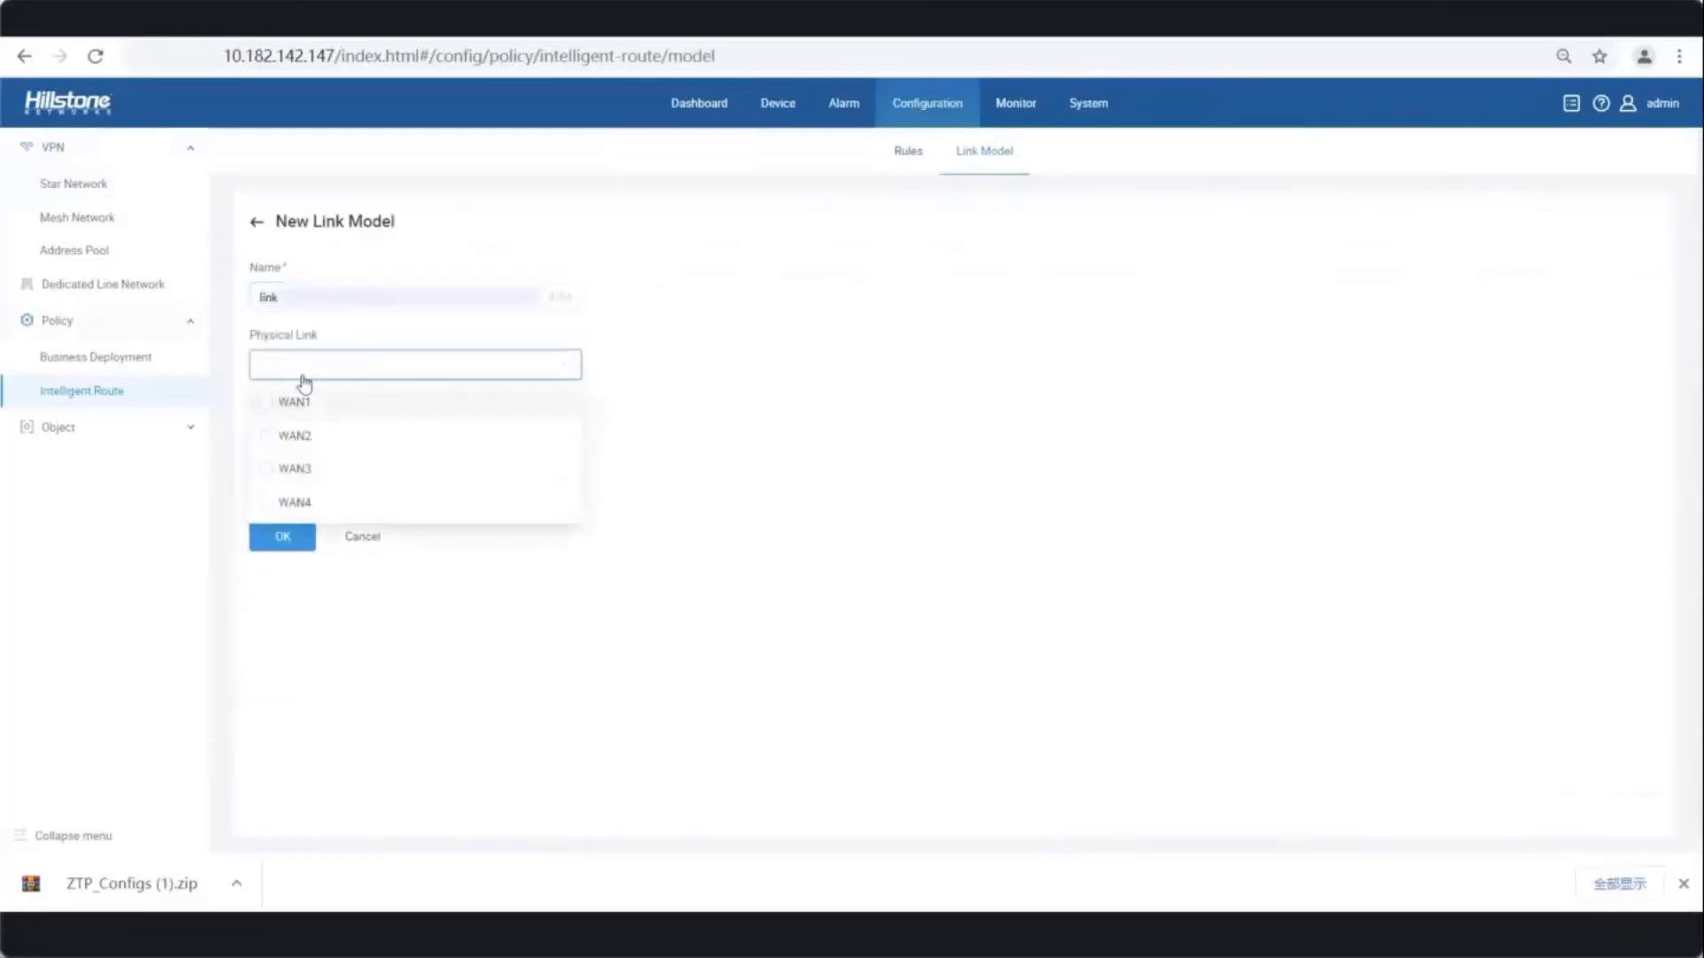
pyautogui.click(291, 403)
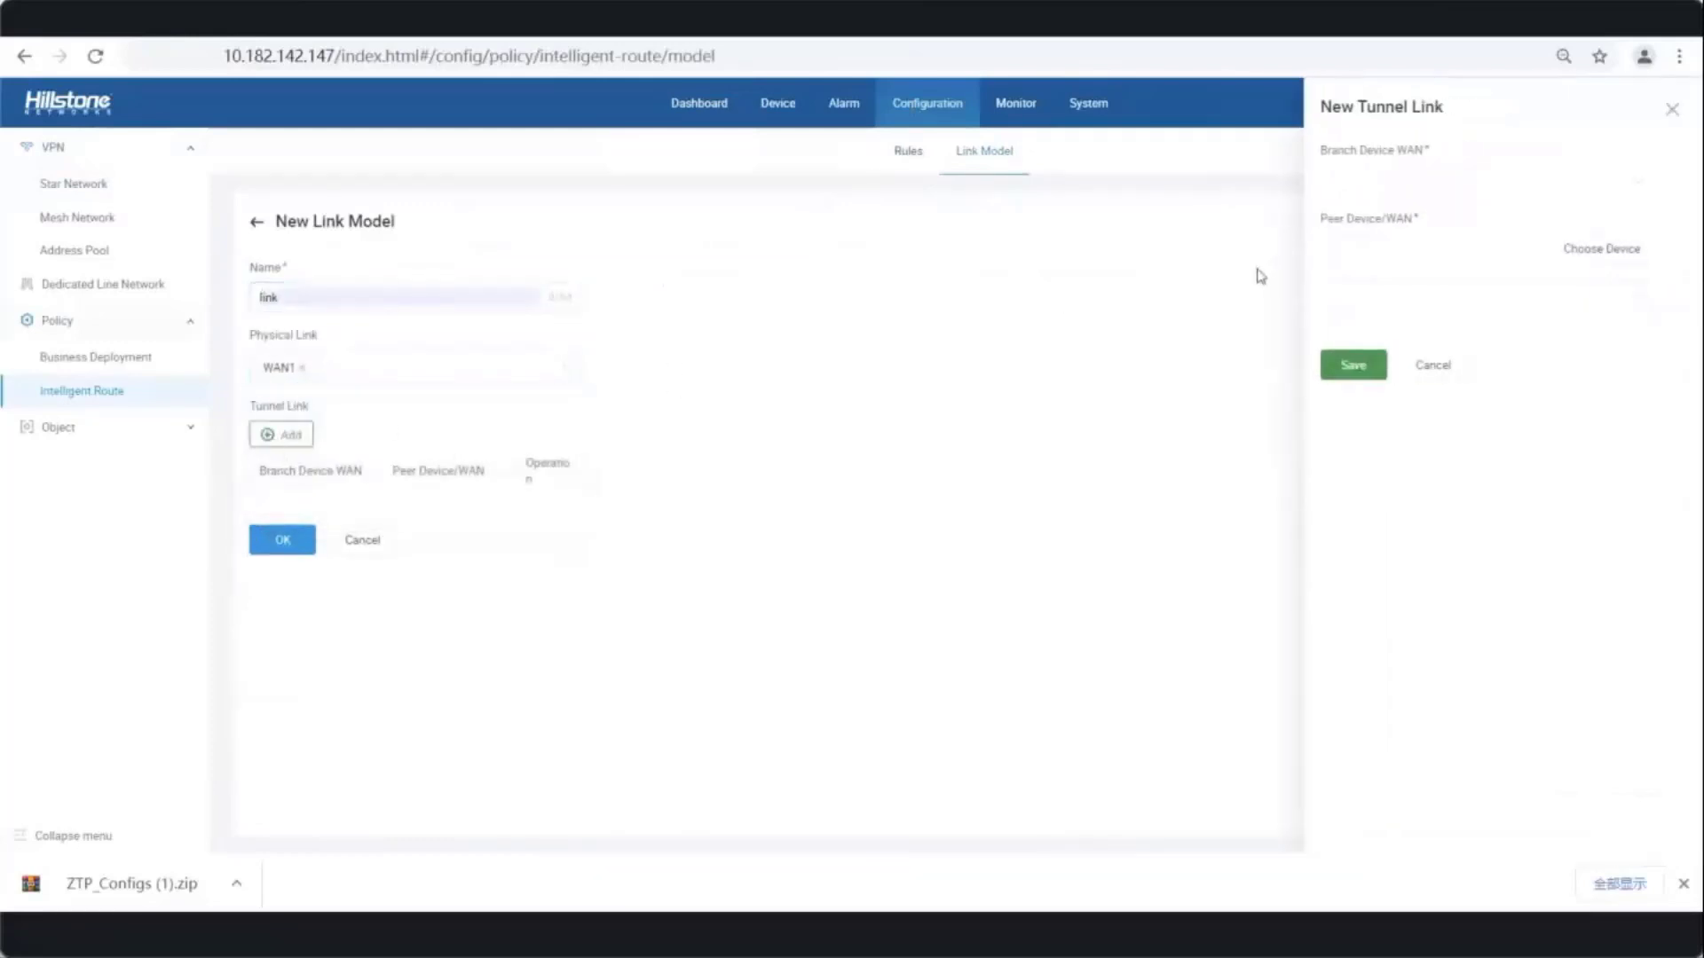
# - Add a tunnel link from WAN1 to the American device's WAN1, save the model, and view the rules list
pyautogui.click(1360, 187)
pyautogui.click(1358, 222)
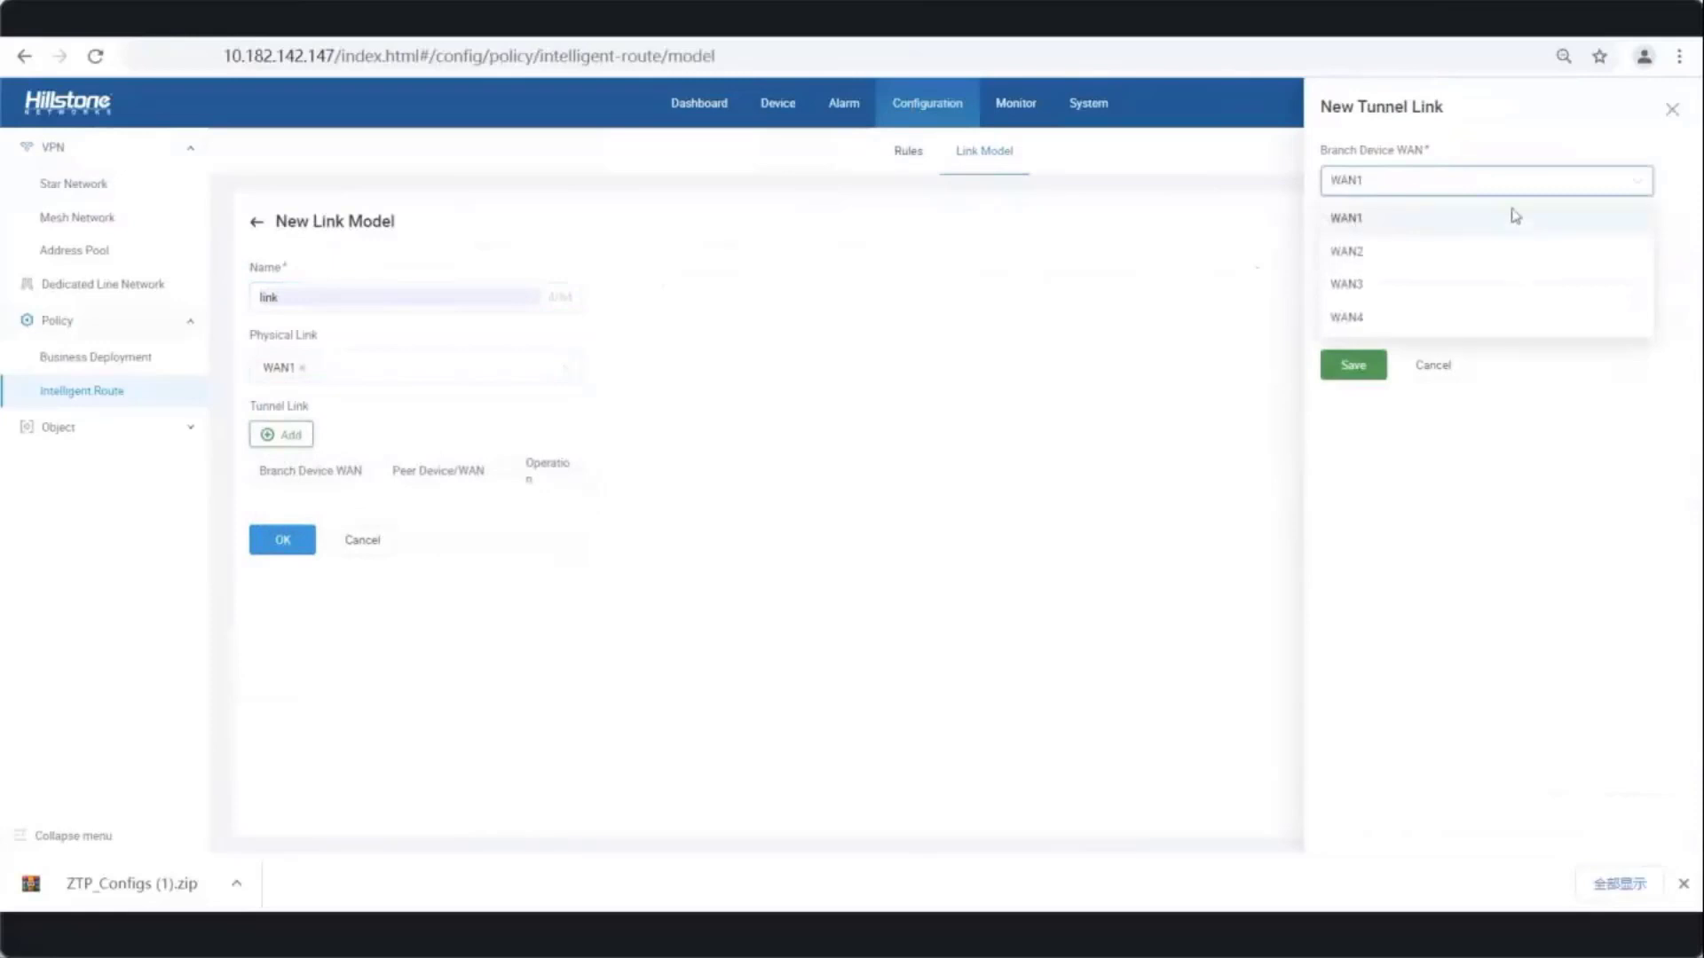
pyautogui.click(1598, 250)
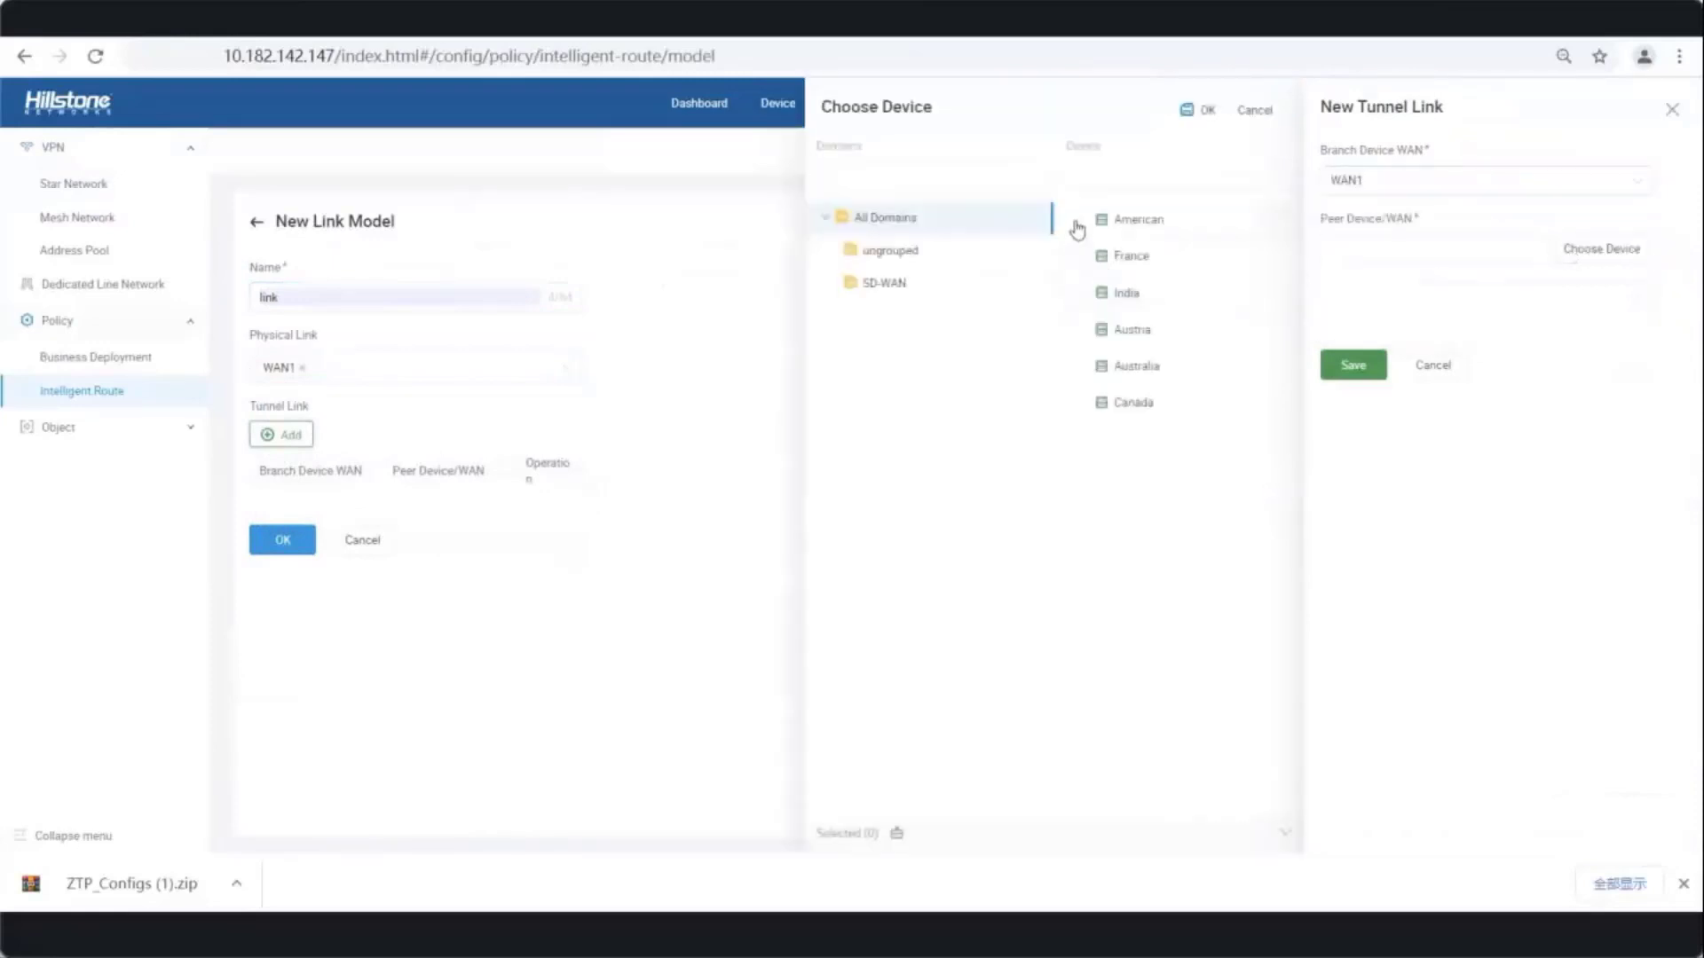
pyautogui.click(1238, 219)
pyautogui.click(1198, 110)
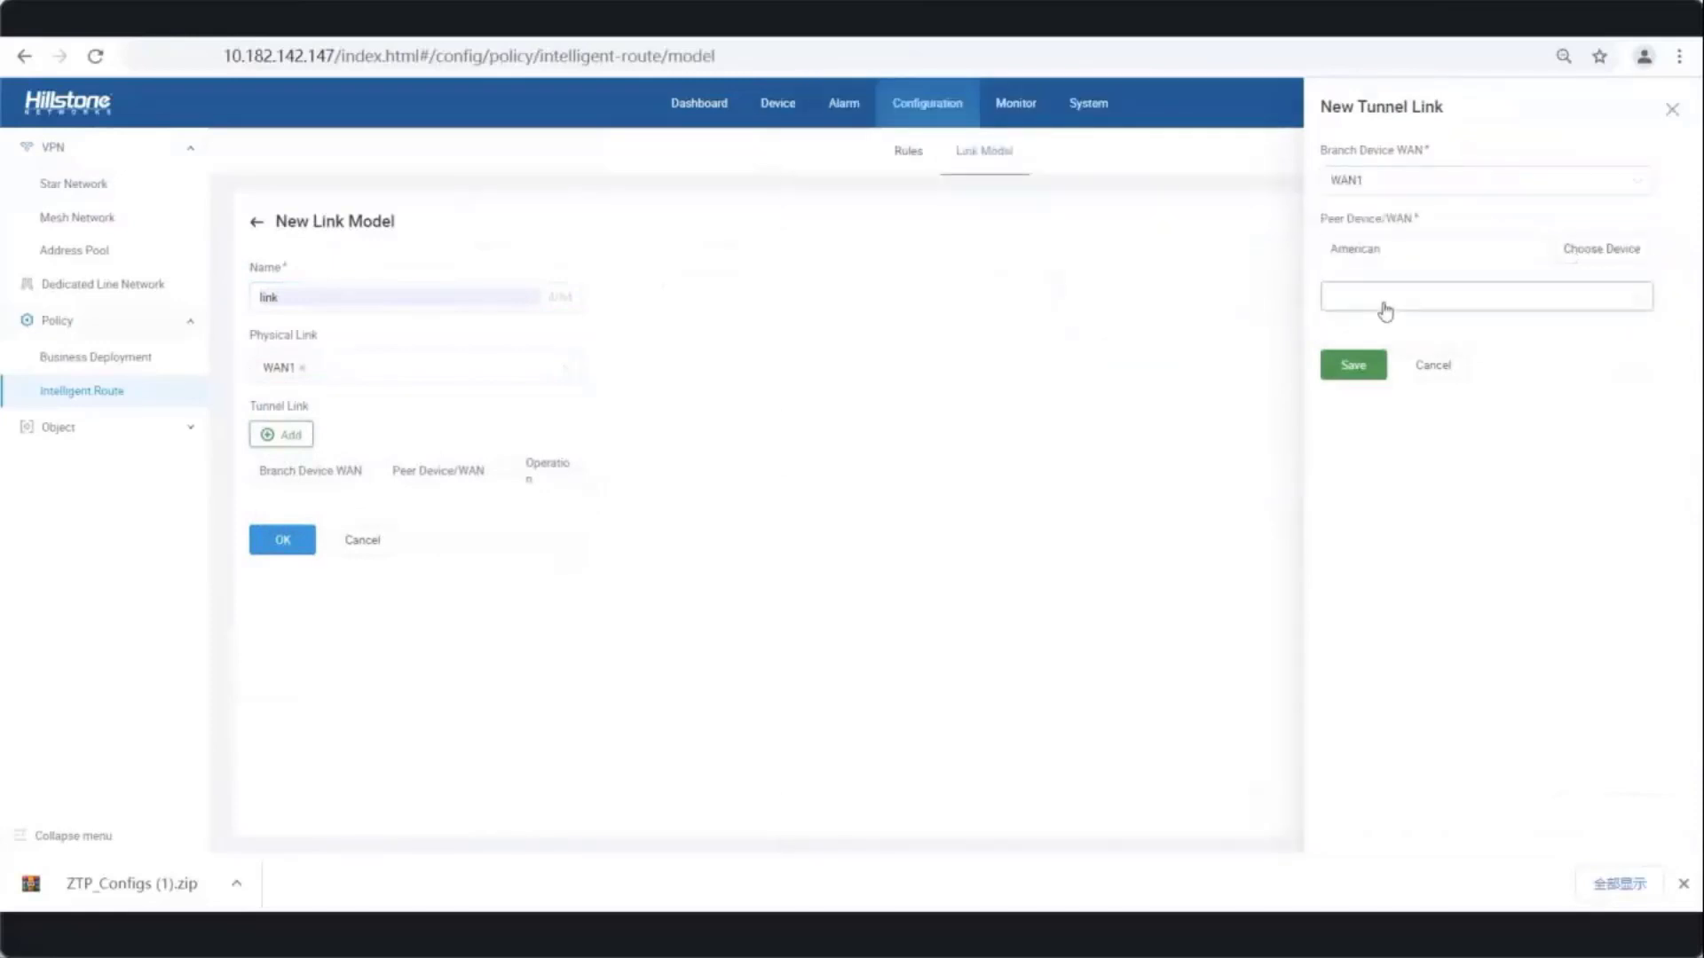
pyautogui.click(1385, 312)
pyautogui.click(1358, 331)
pyautogui.click(1354, 365)
pyautogui.click(283, 578)
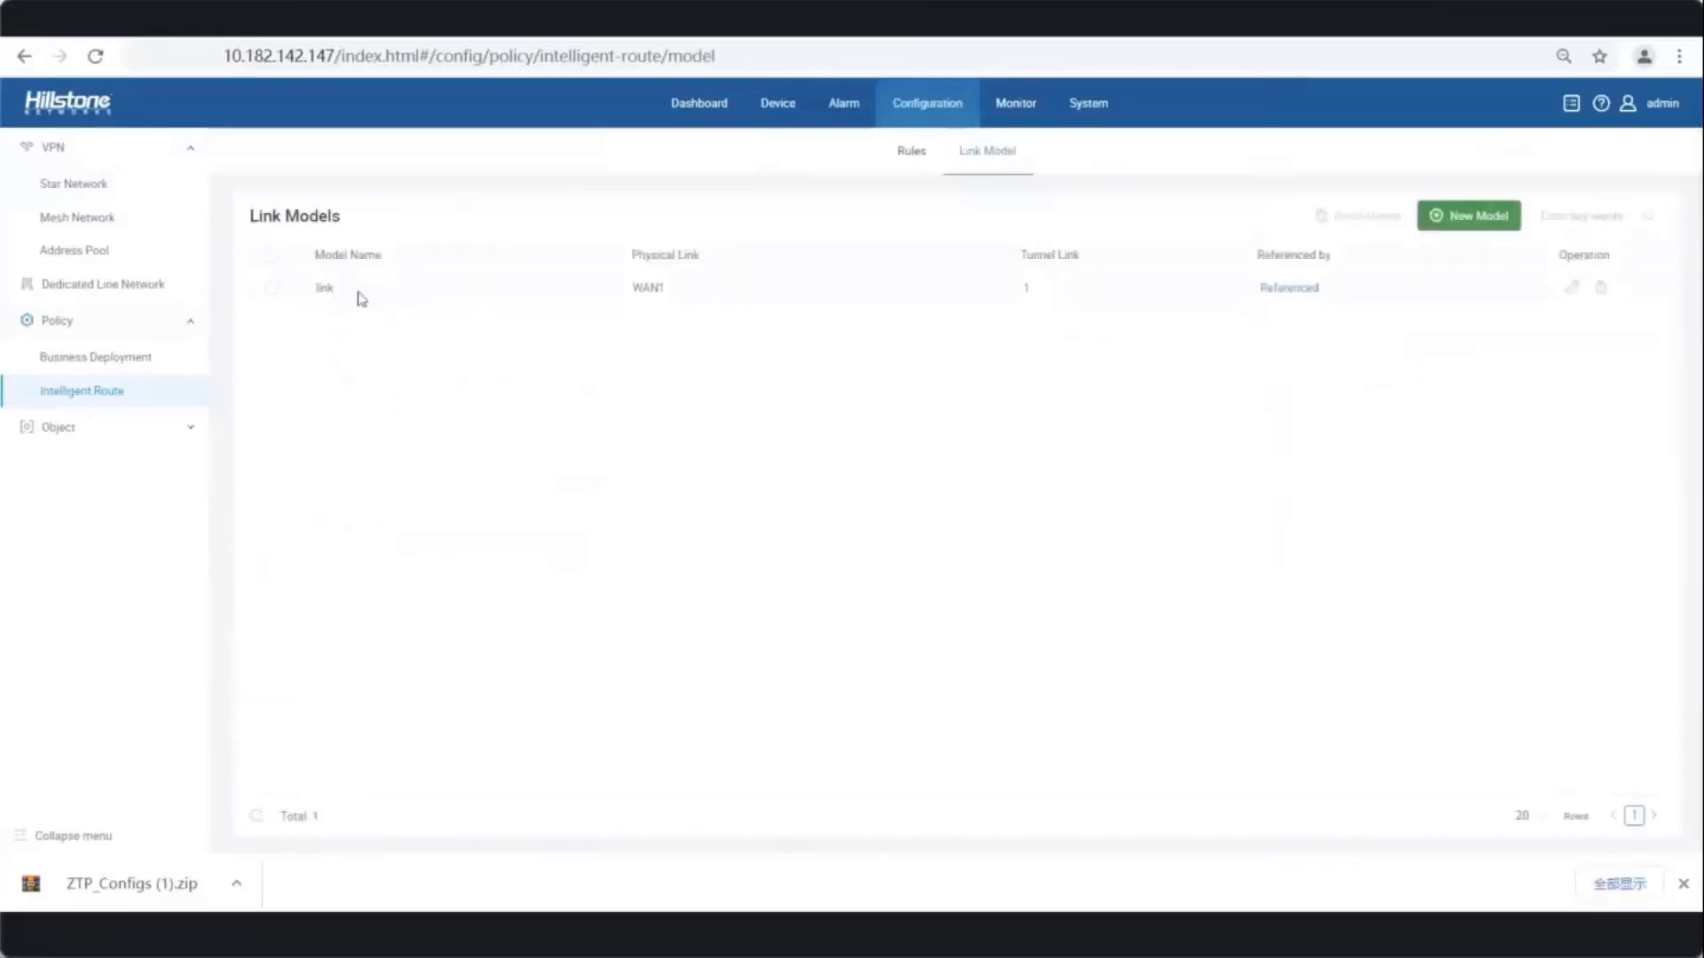
pyautogui.click(913, 155)
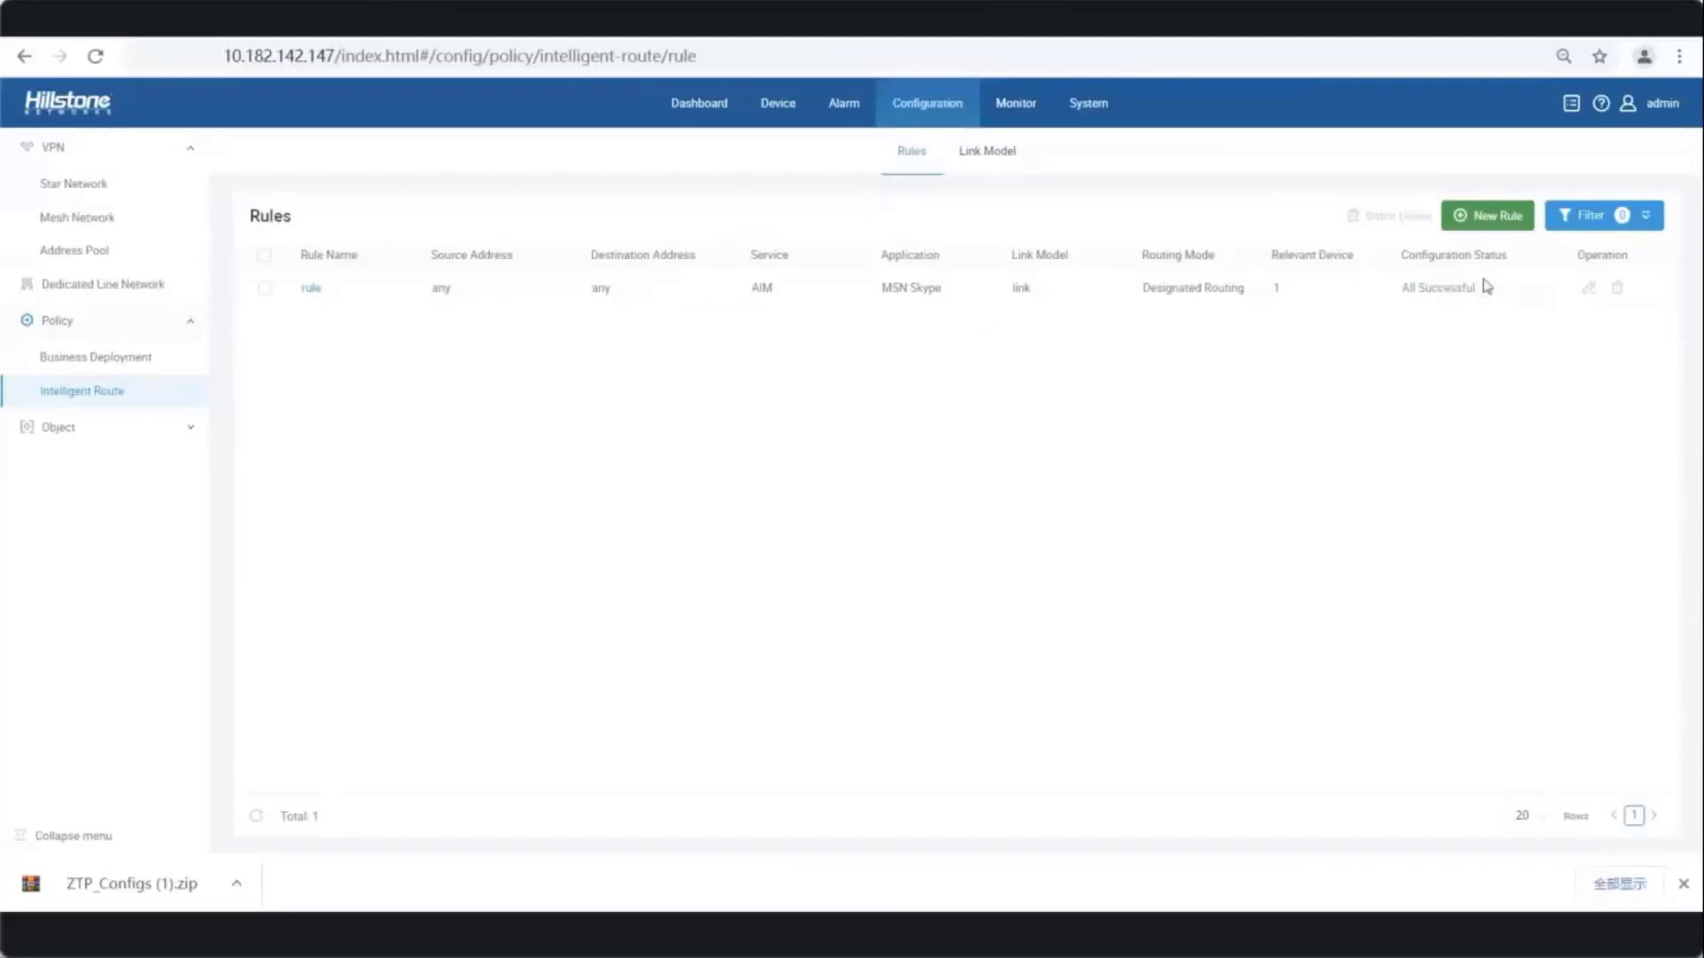
# - Start a new routing rule named 'rule' using the AIM service
pyautogui.click(1478, 215)
pyautogui.click(311, 355)
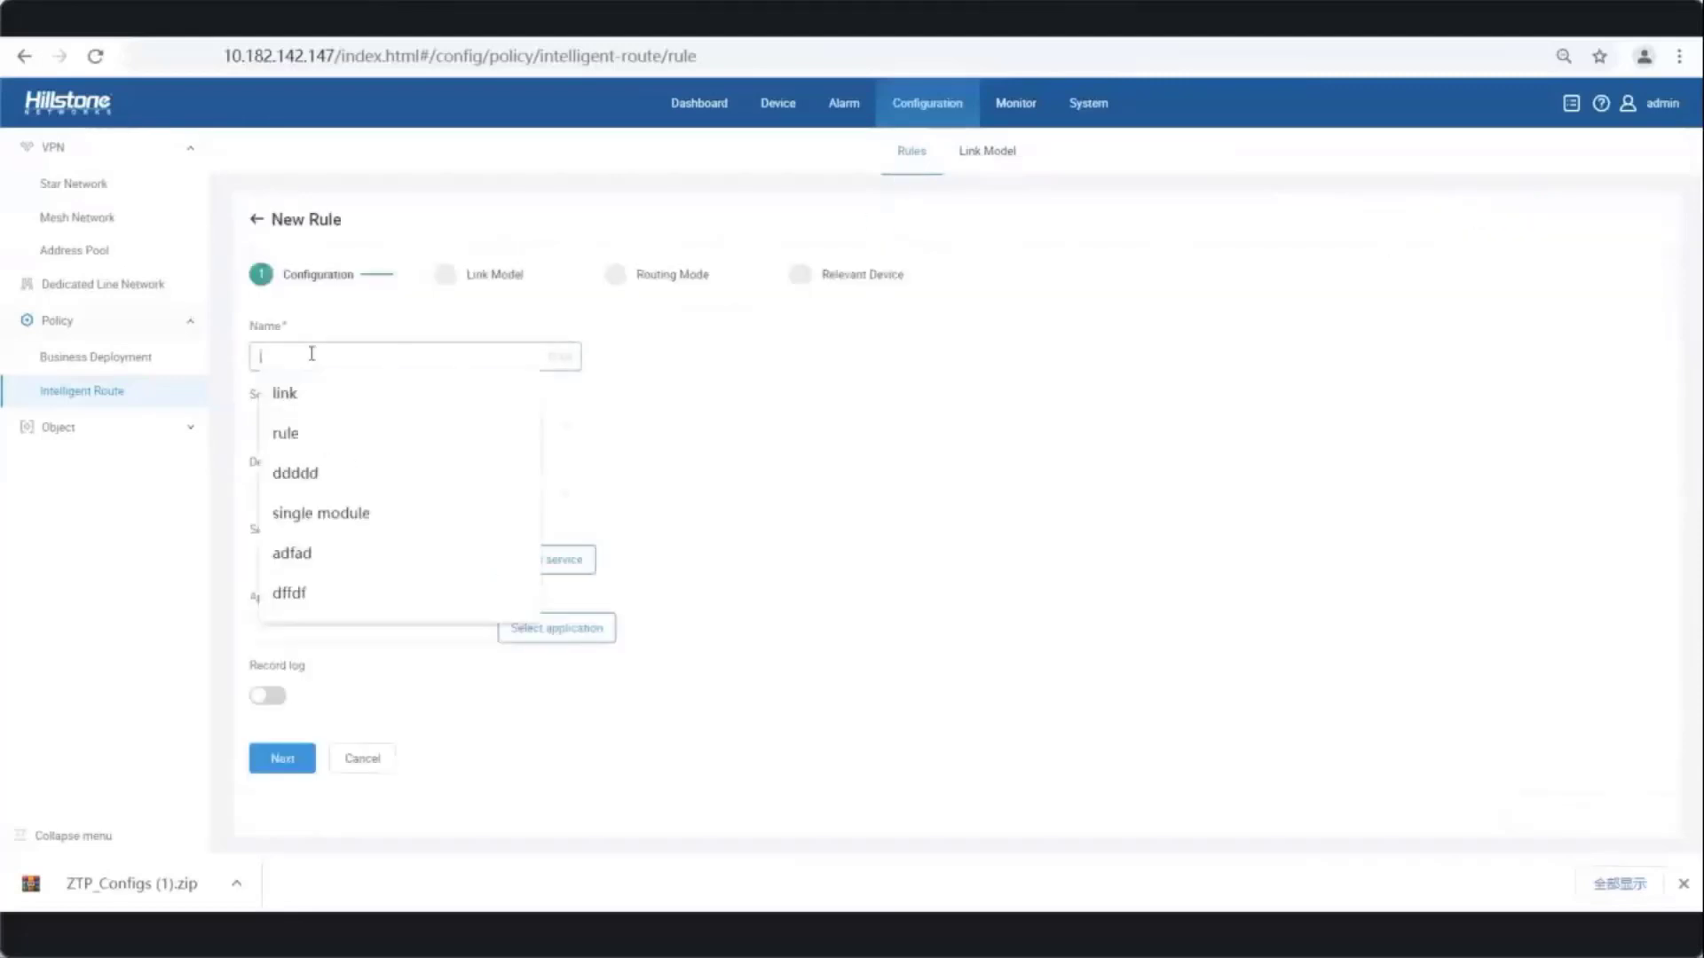
pyautogui.click(288, 434)
pyautogui.click(508, 569)
pyautogui.click(1364, 251)
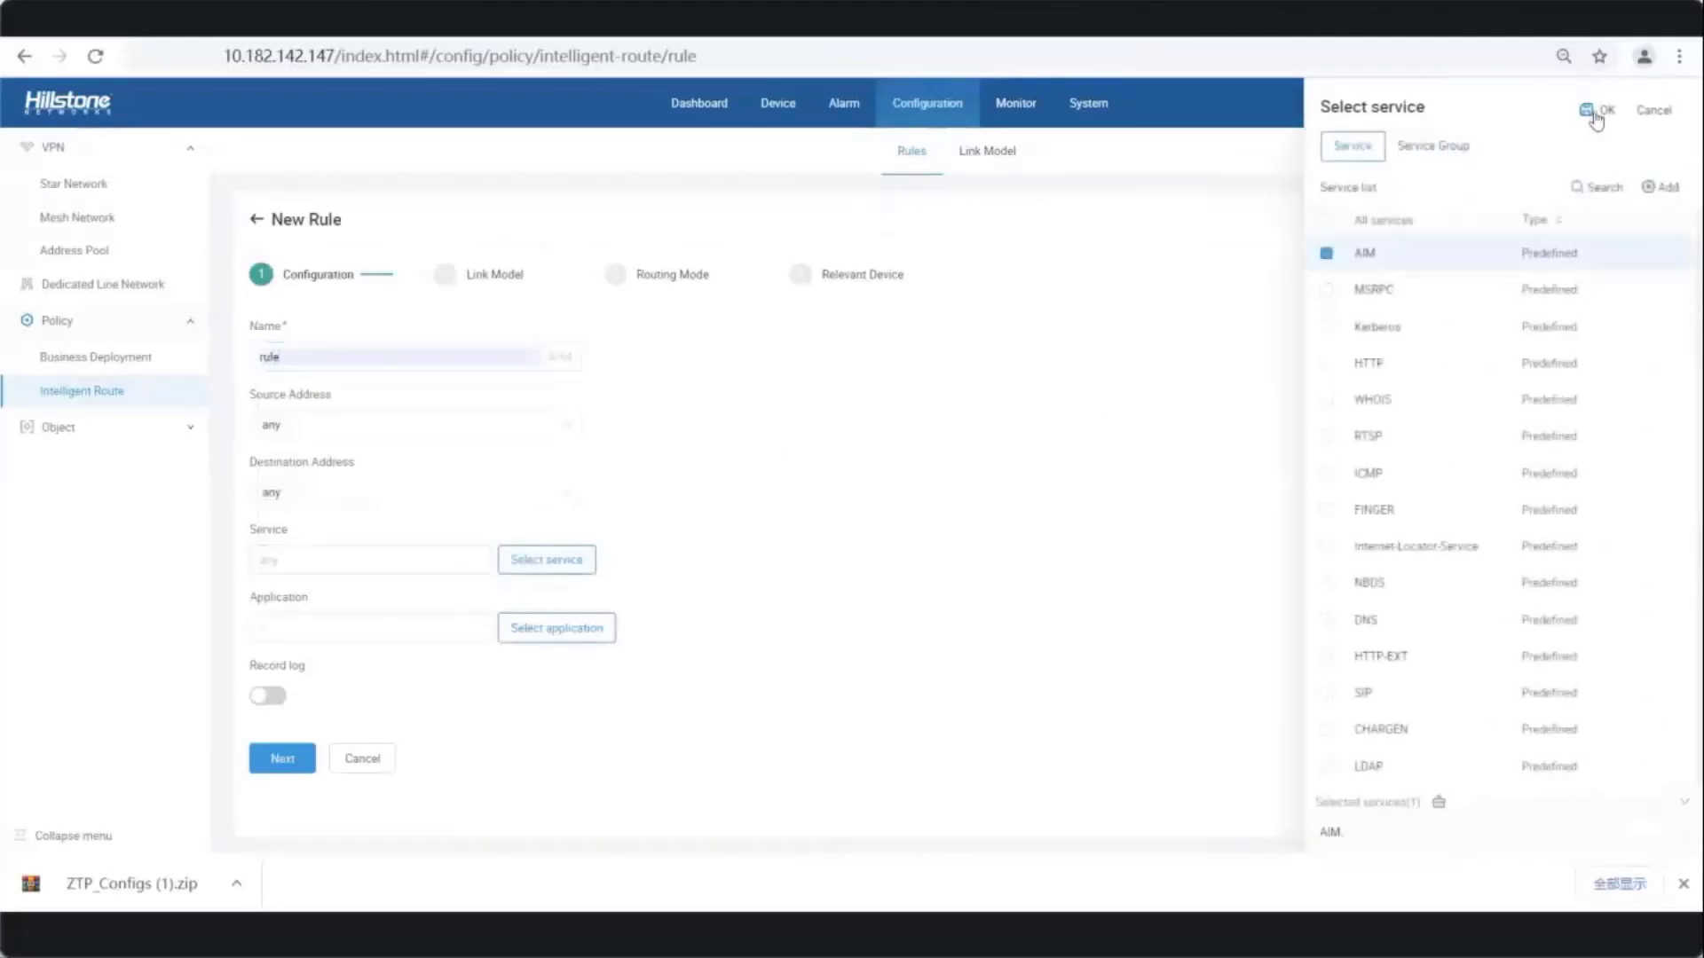
pyautogui.click(1602, 119)
pyautogui.click(282, 786)
# - Choose link model 'link' with Physical Link routing, finish, then cancel the rejected duplicate-name rule
pyautogui.click(368, 359)
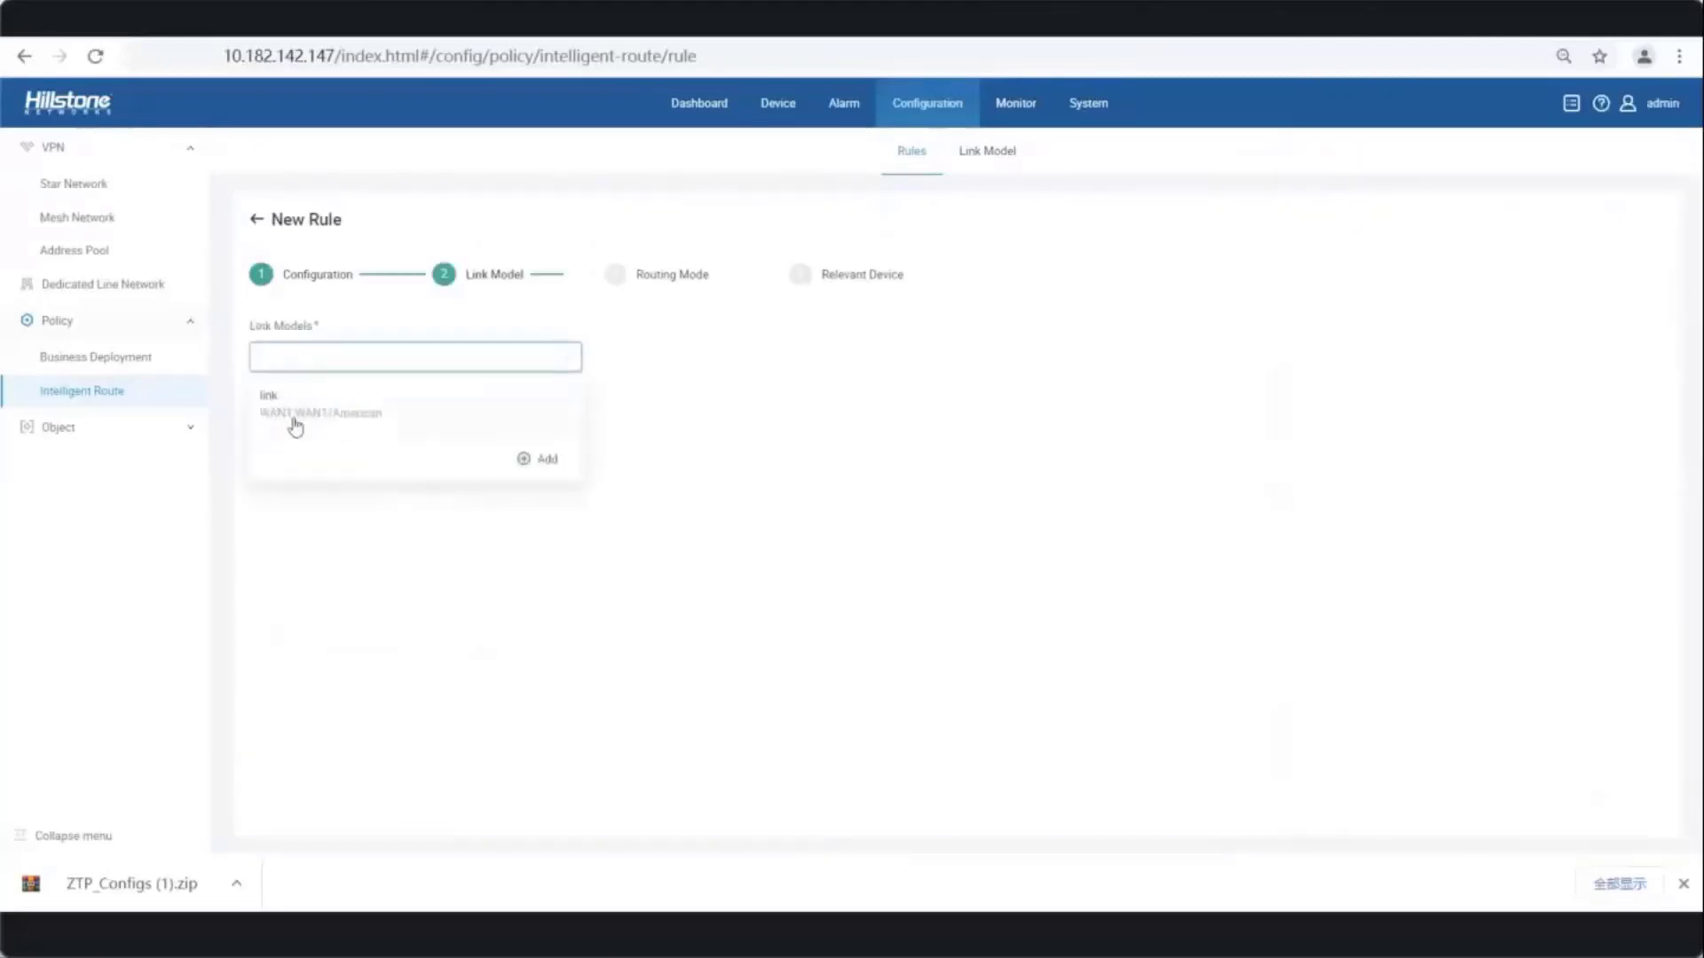
pyautogui.click(293, 413)
pyautogui.click(282, 424)
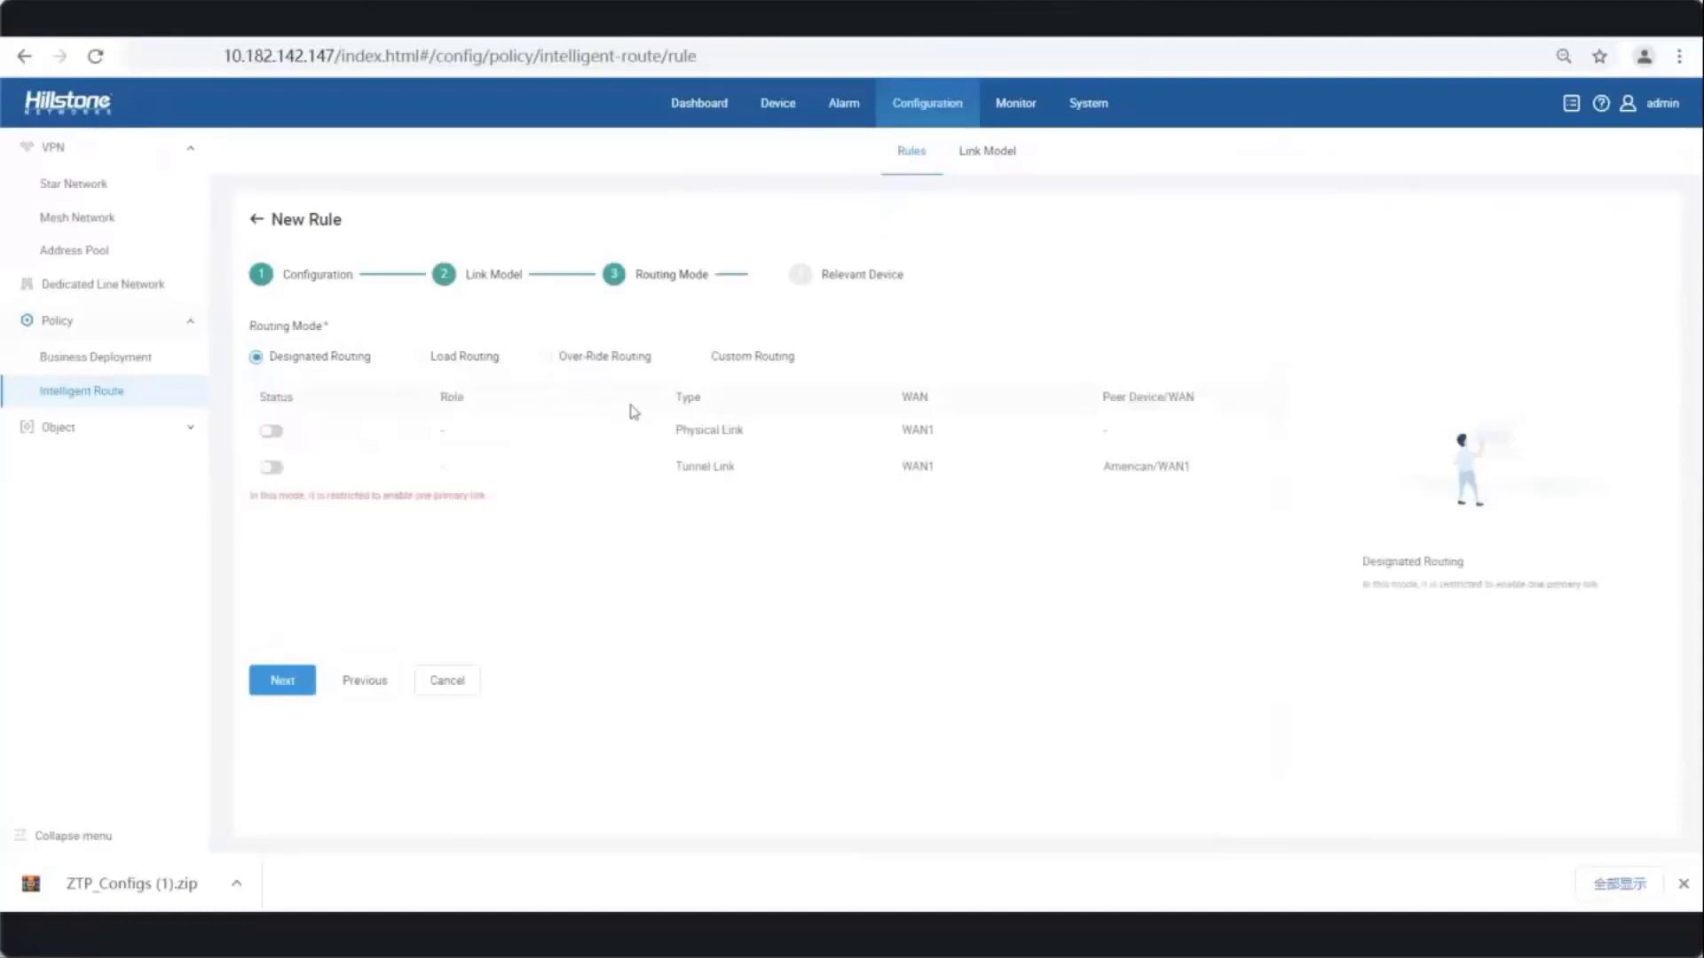
pyautogui.click(275, 685)
pyautogui.click(272, 431)
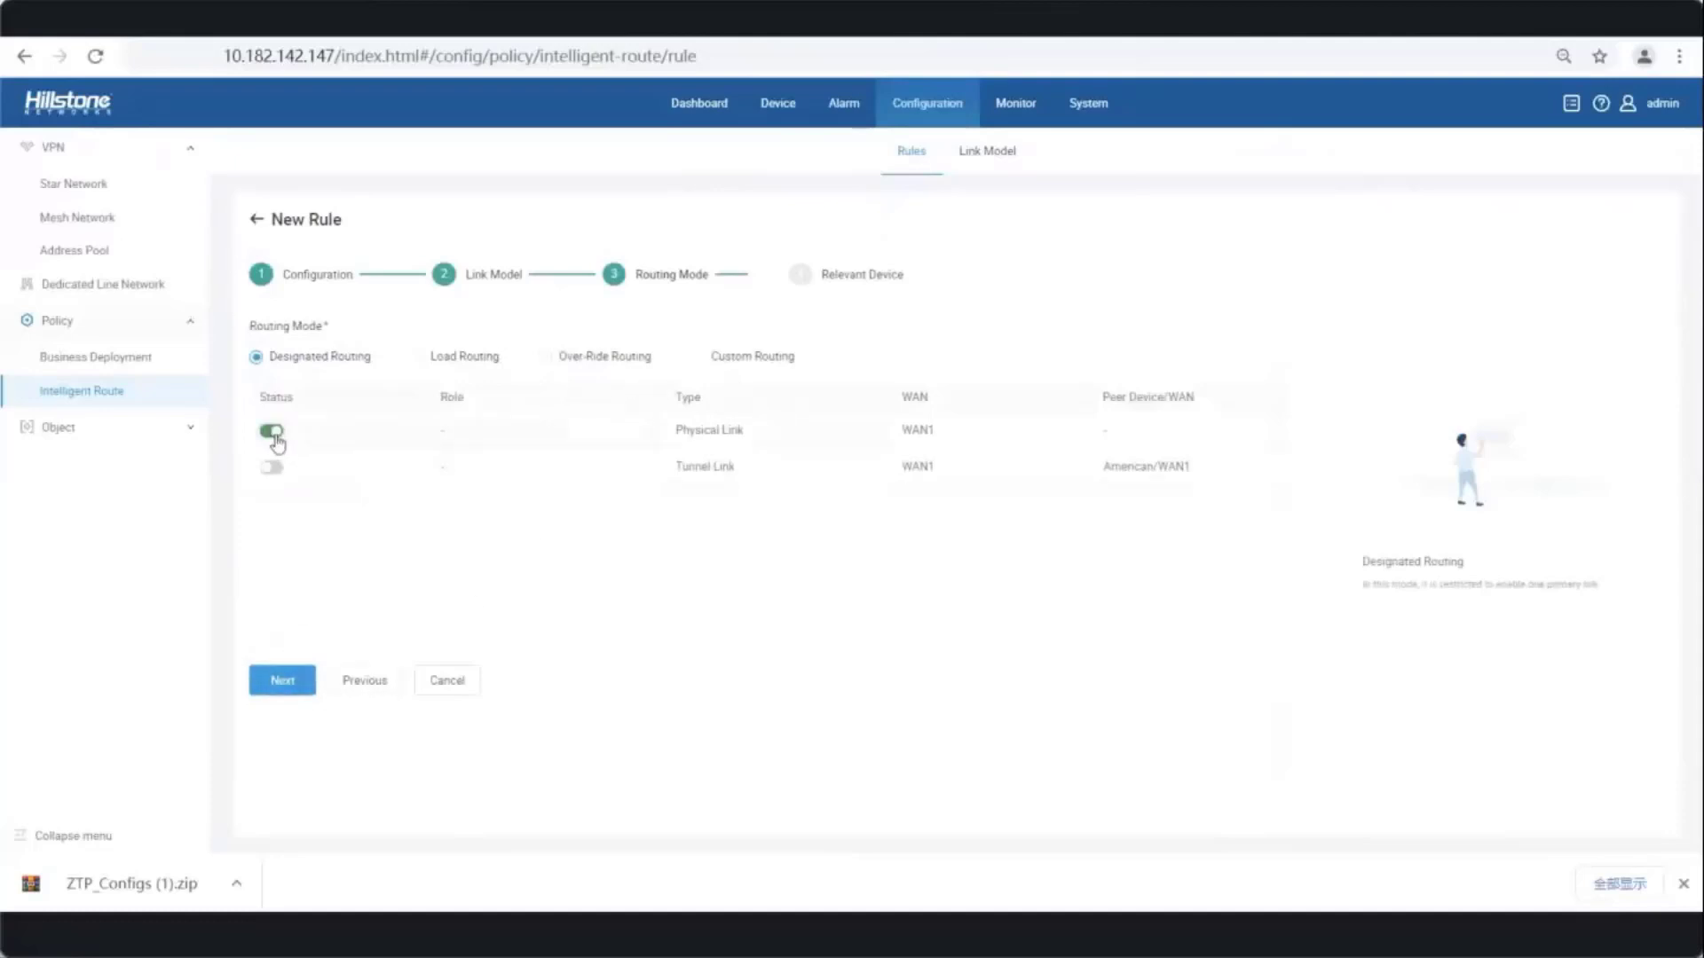
pyautogui.click(283, 692)
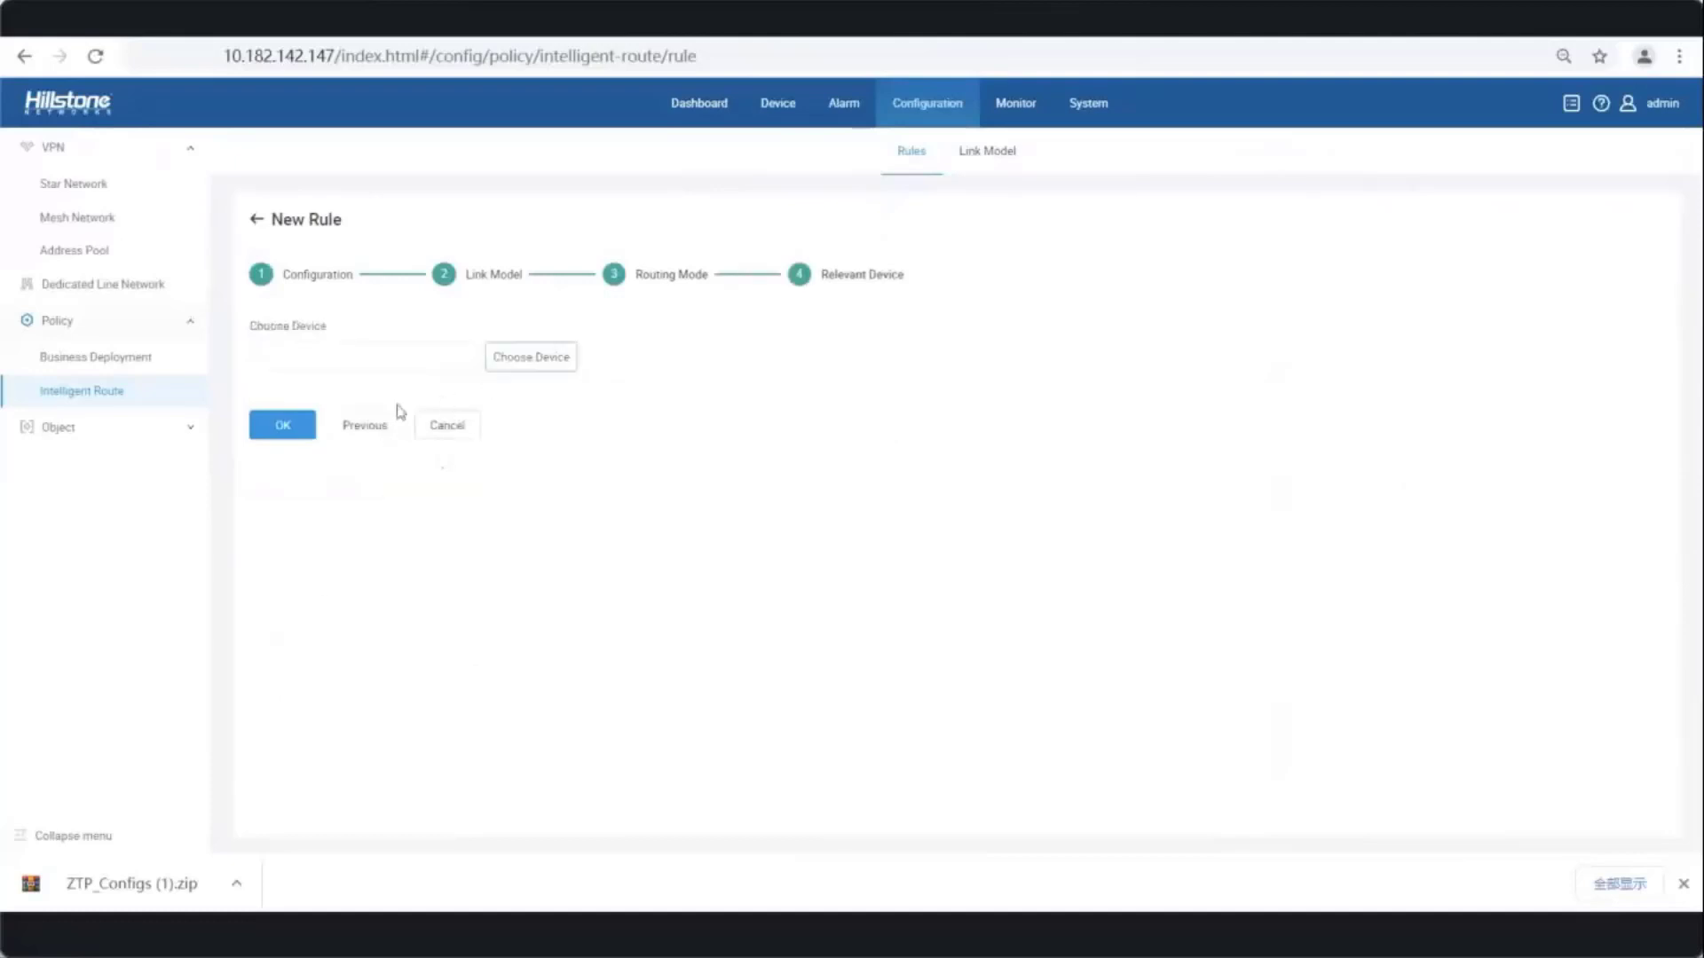
pyautogui.click(296, 429)
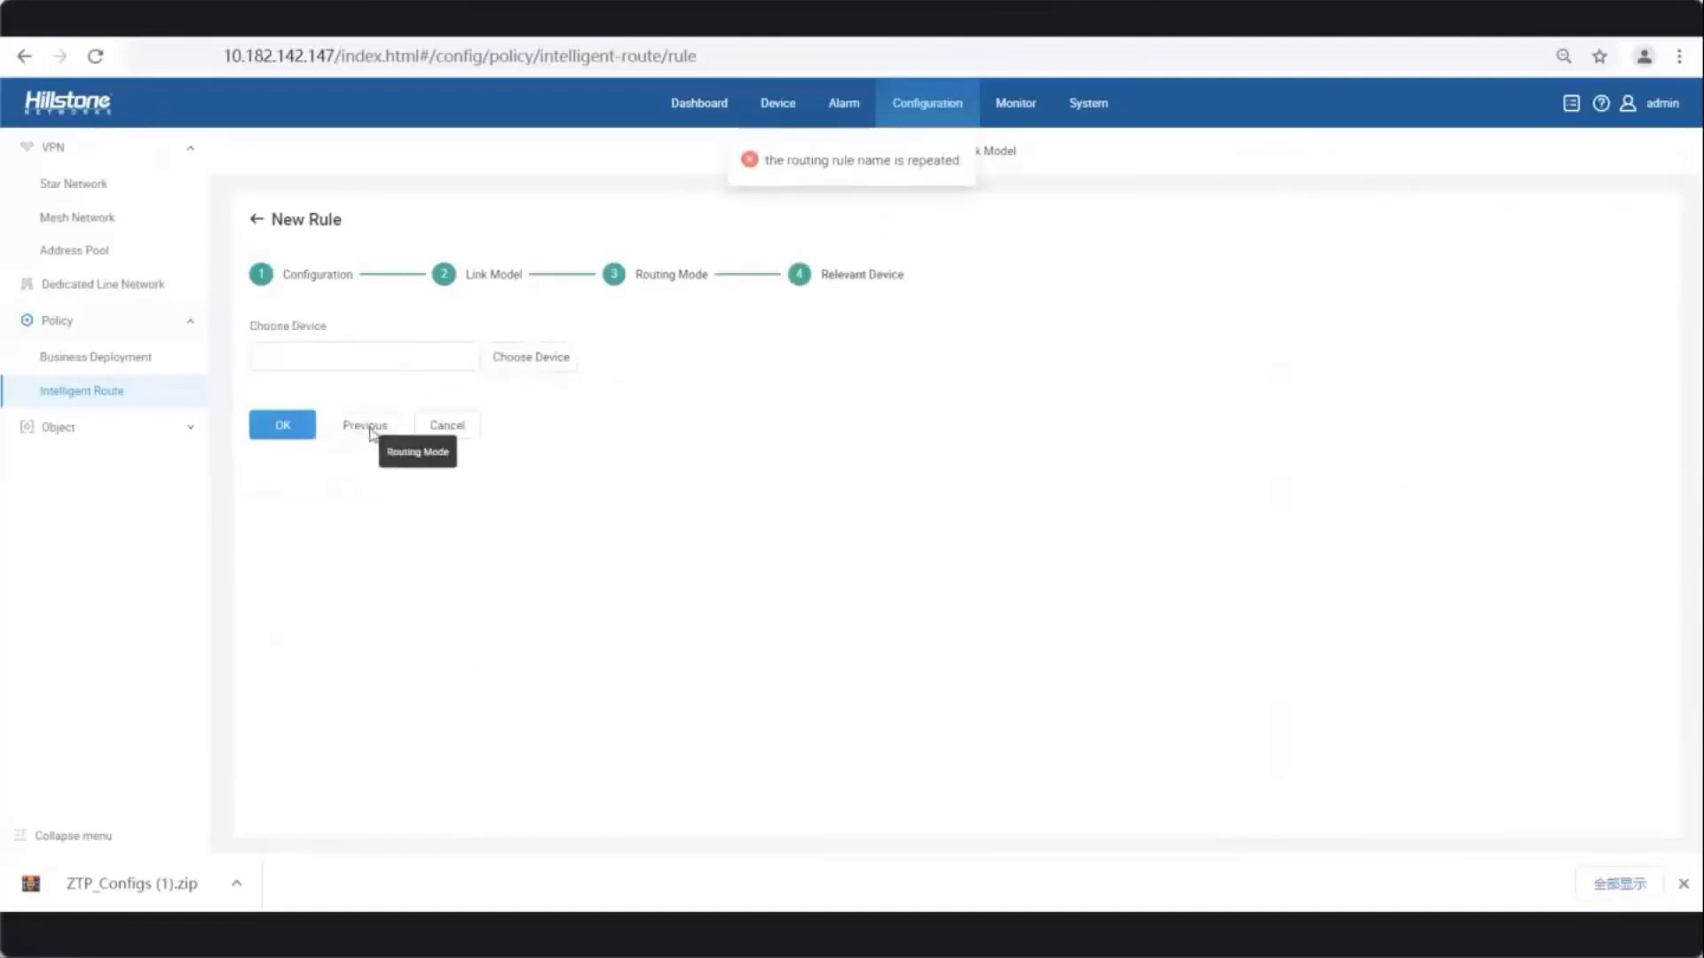
pyautogui.click(368, 433)
pyautogui.click(452, 685)
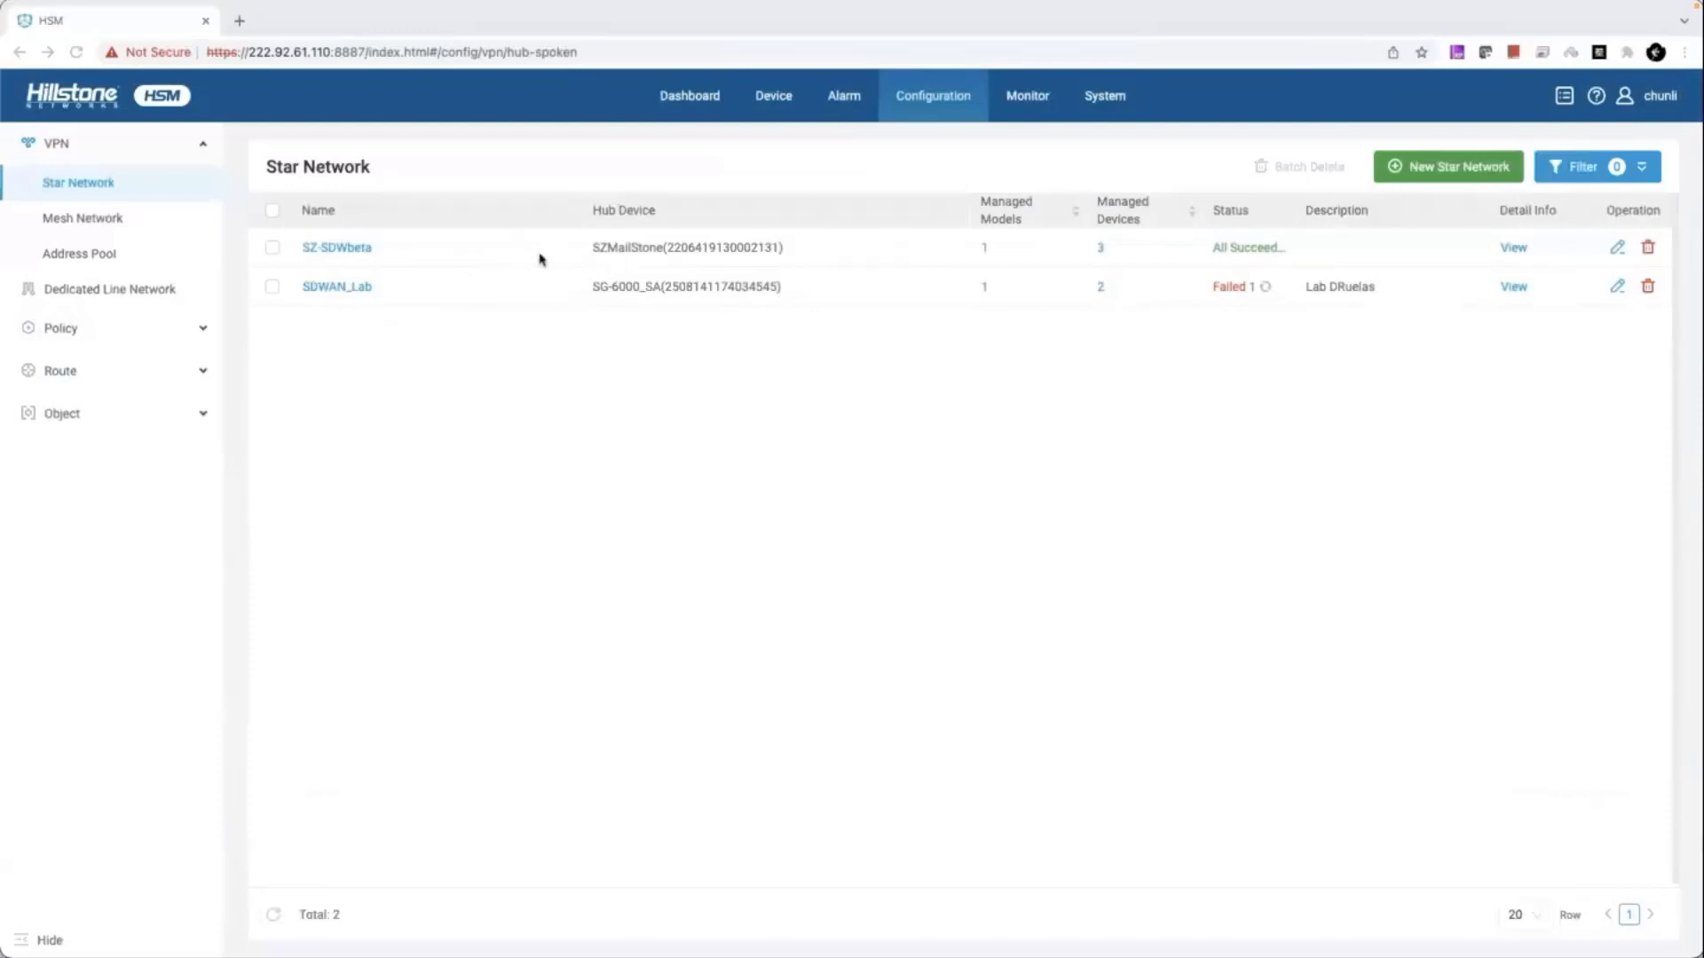
# - Open the SZ-SDWbeta star network for editing and reach its hub node settings
pyautogui.click(364, 251)
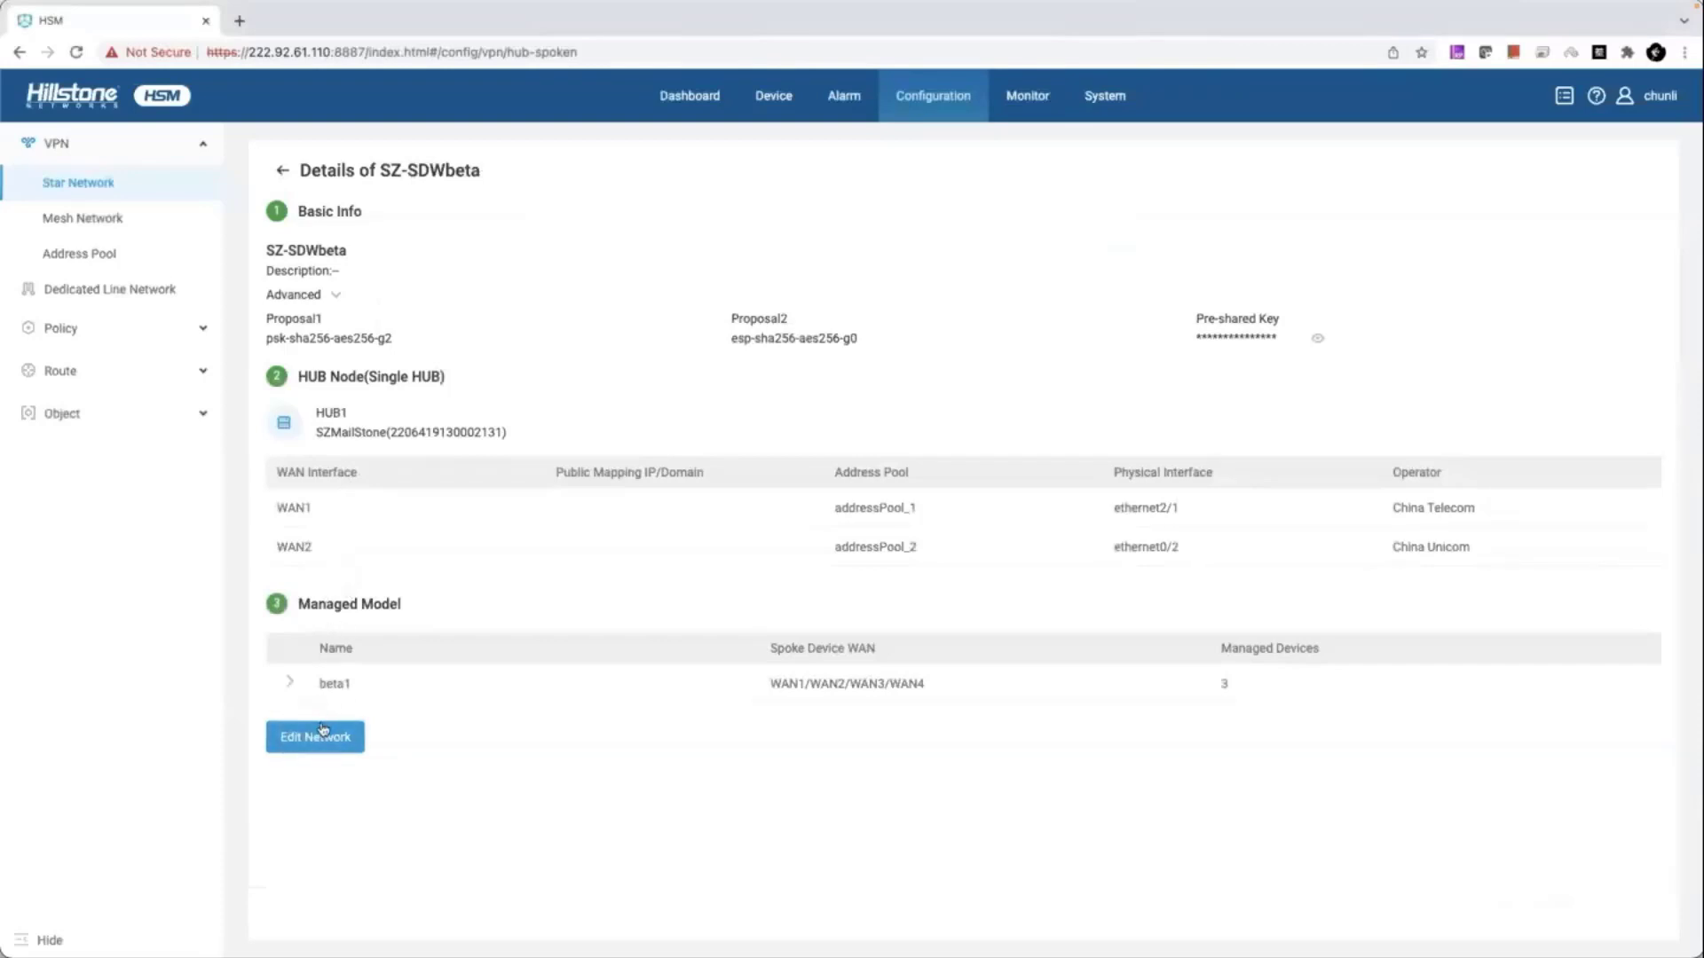
pyautogui.click(321, 737)
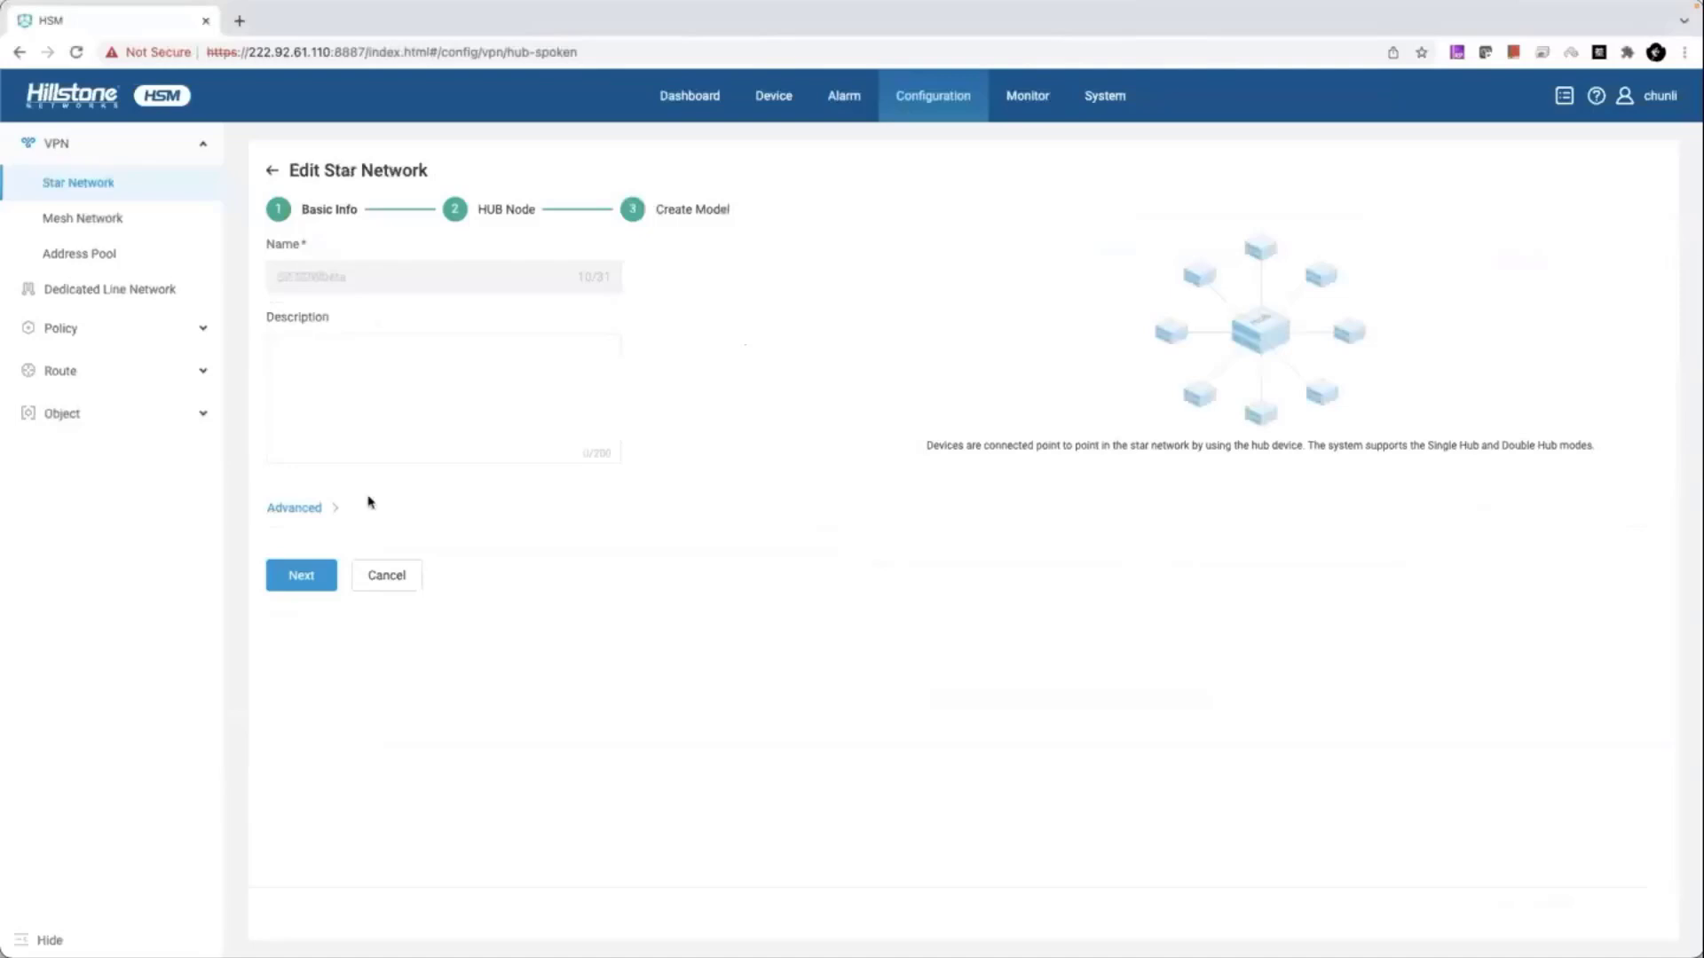
pyautogui.click(310, 576)
pyautogui.scroll(-1, 380, 571)
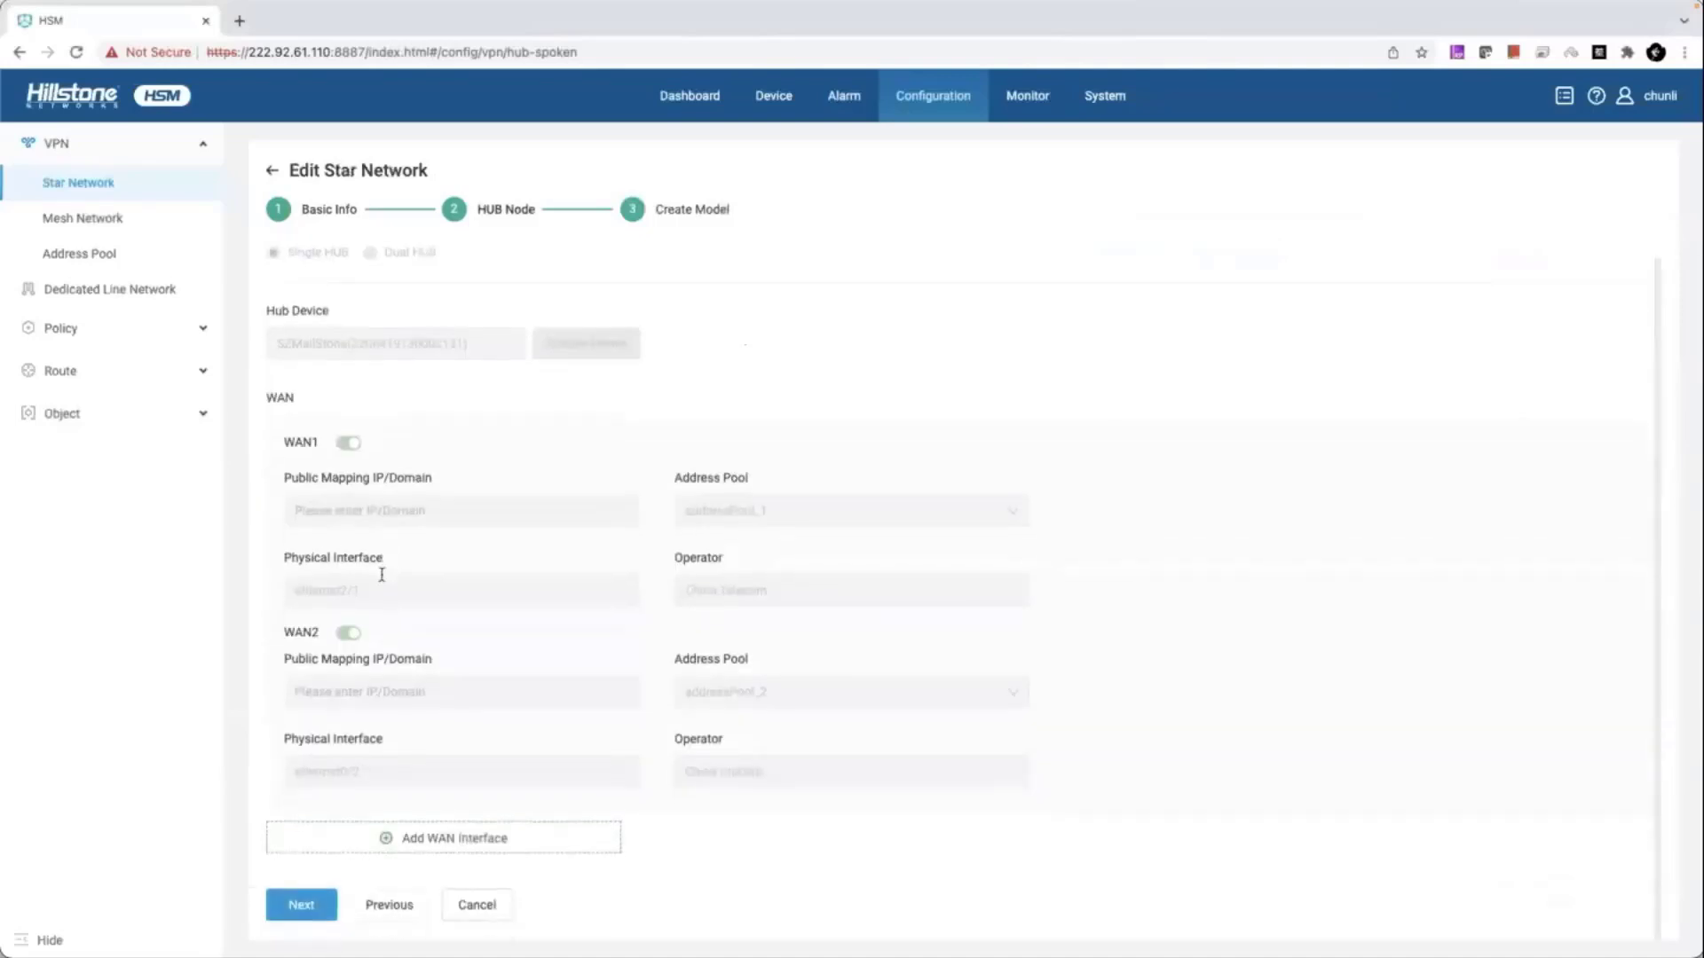
# - Begin a WAN3 interface on the hub, discard it unsaved, and expand Policy in the sidebar
pyautogui.click(352, 842)
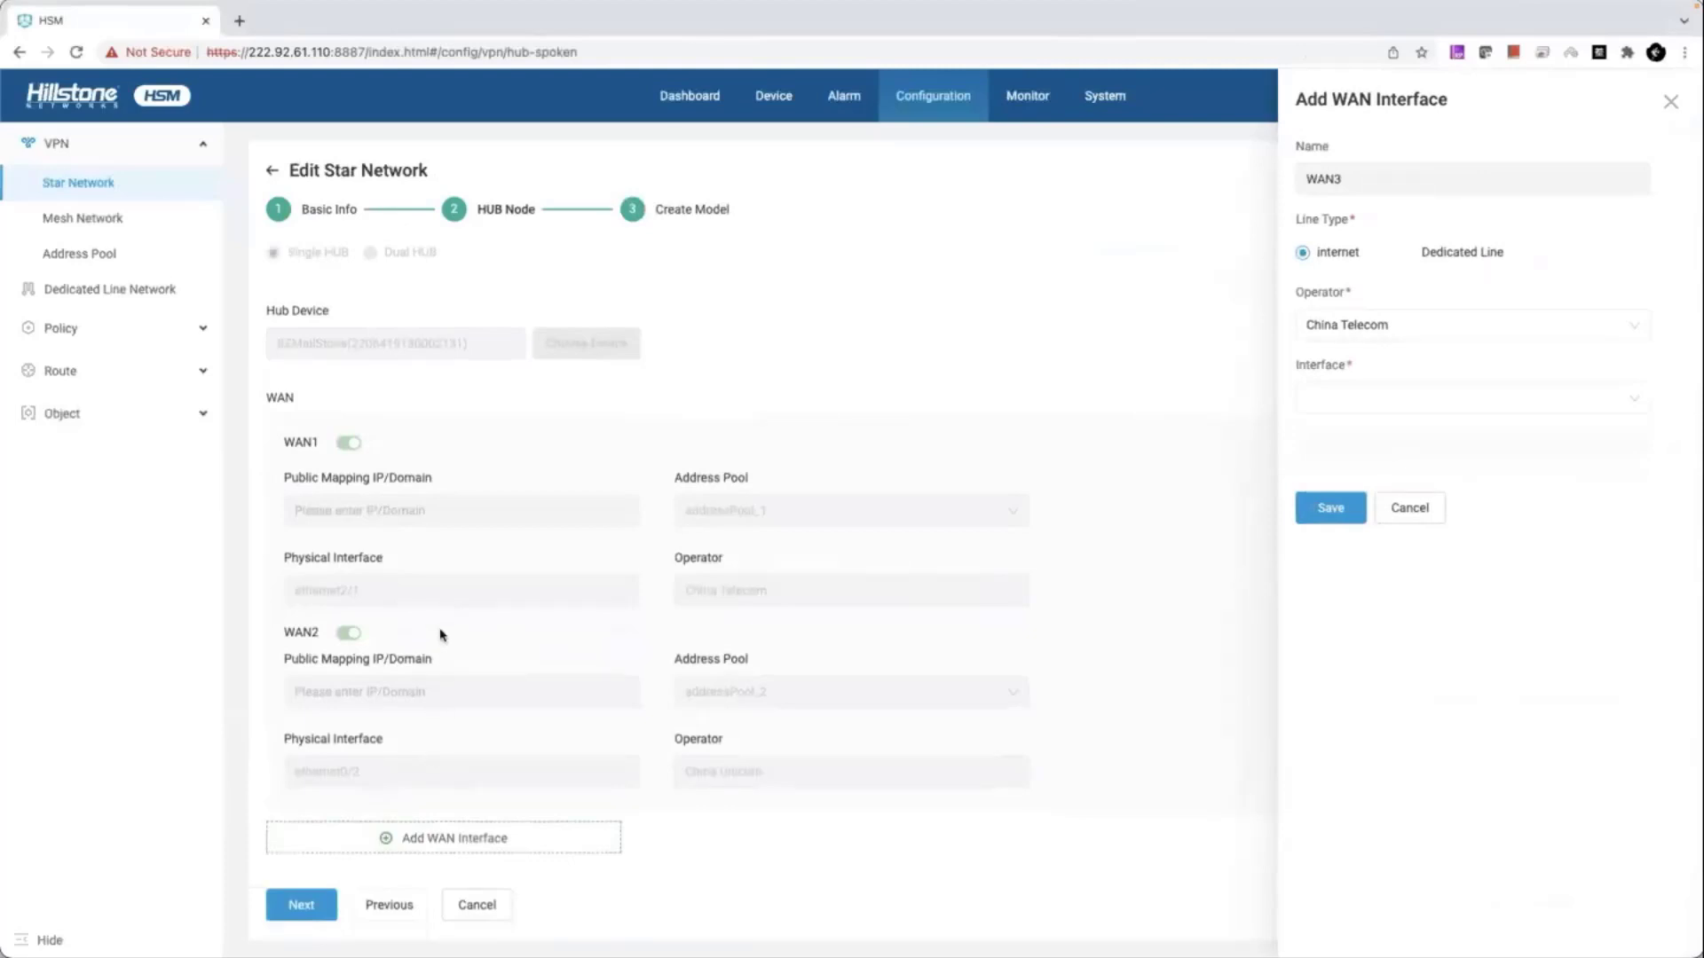
pyautogui.click(1368, 401)
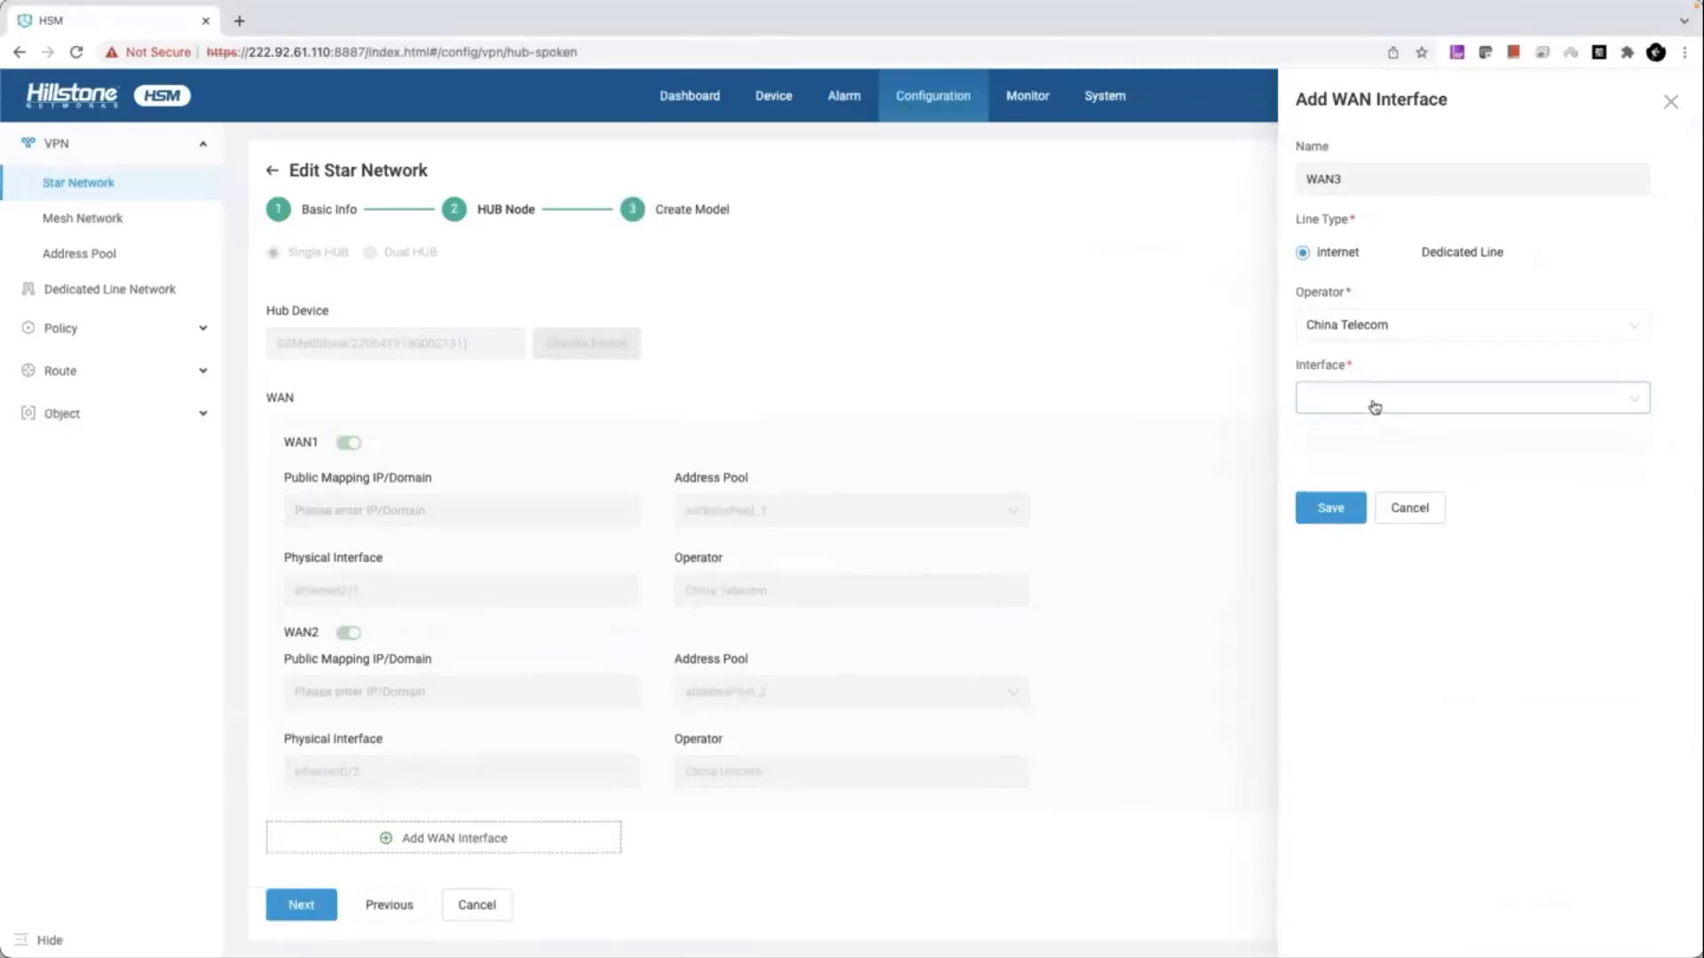
pyautogui.scroll(-5, 1528, 524)
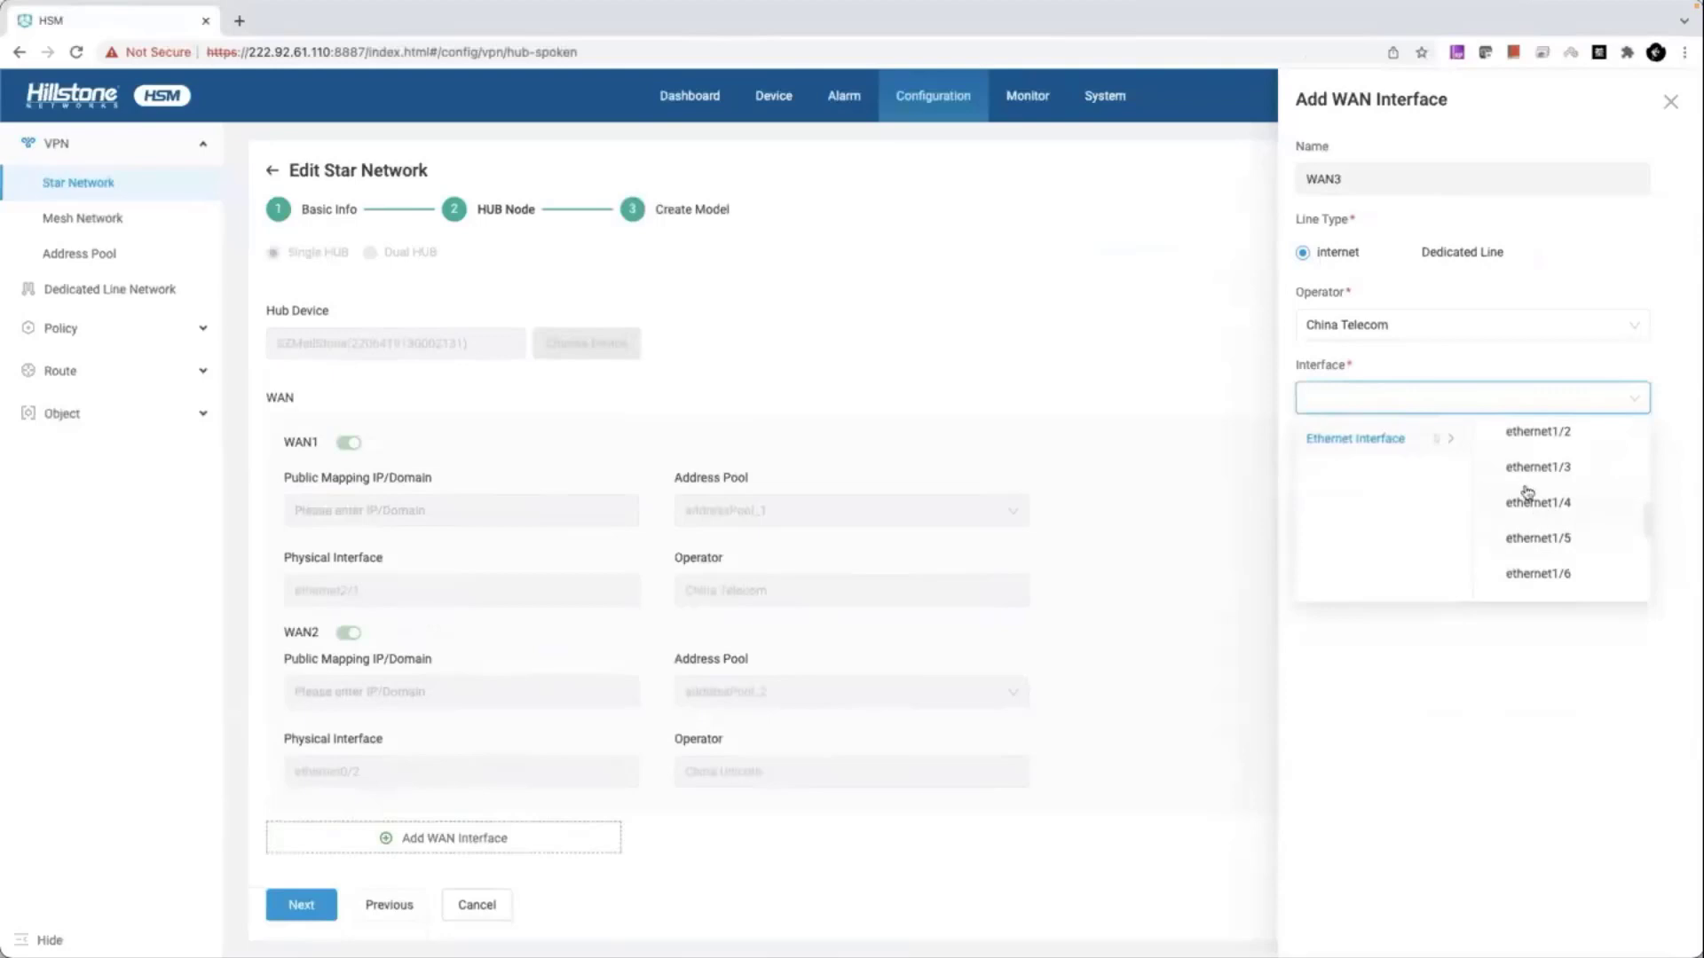
pyautogui.click(1429, 731)
pyautogui.click(1409, 508)
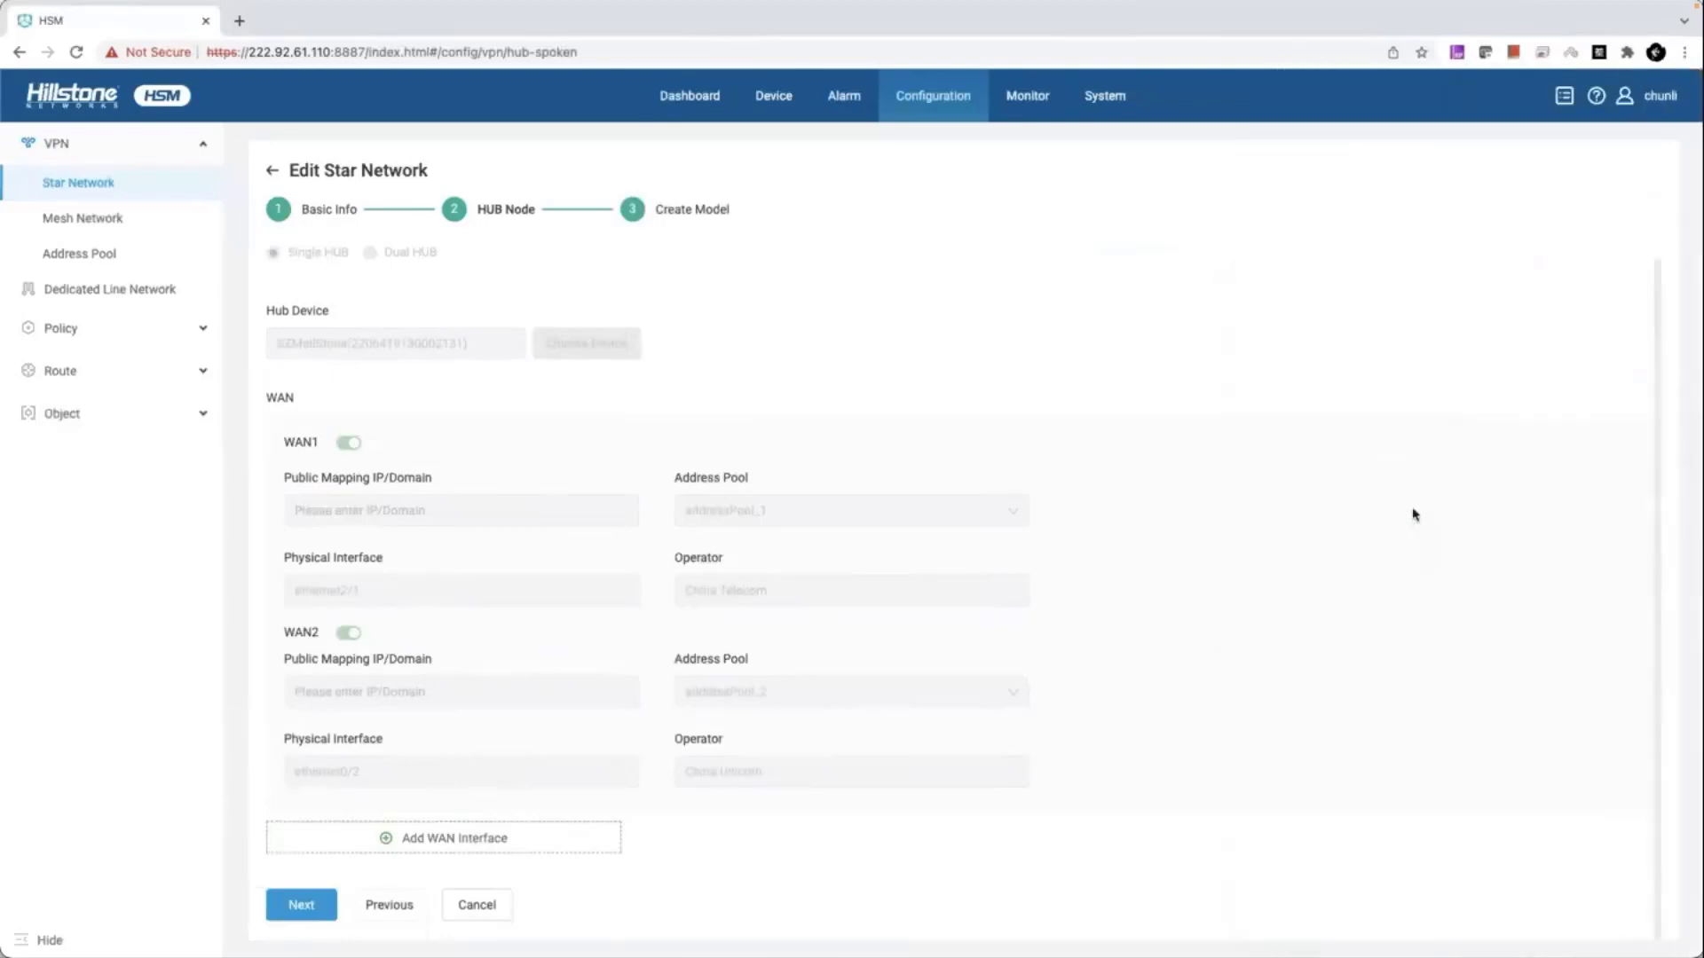
pyautogui.click(206, 335)
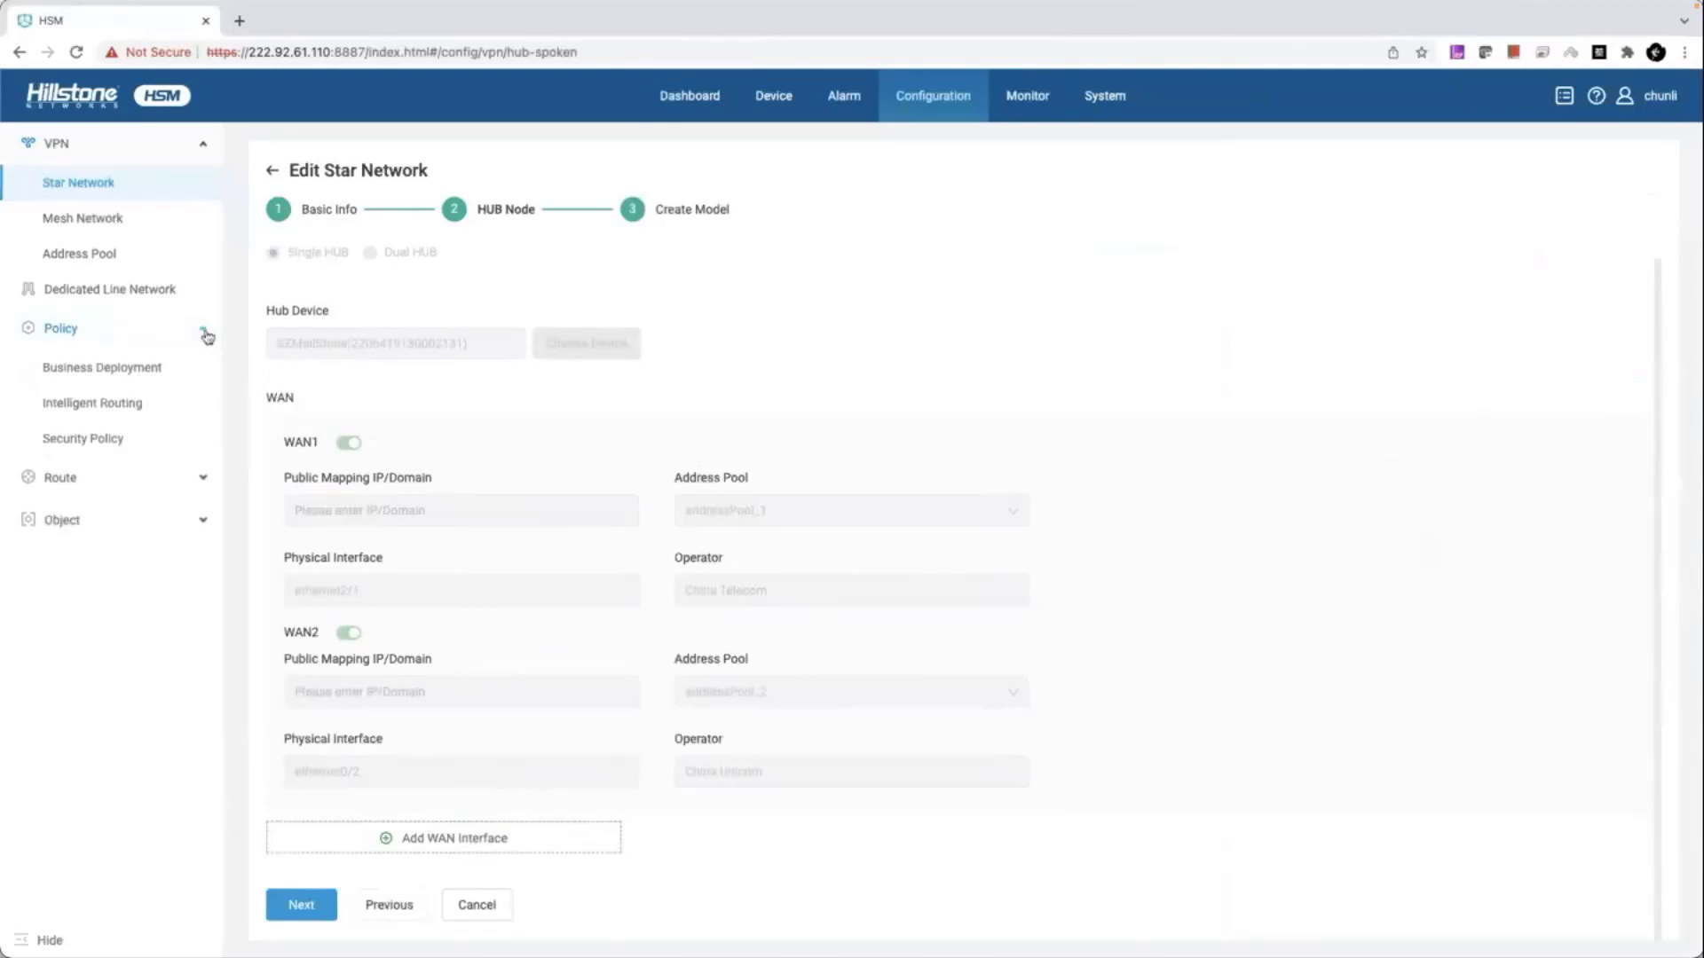
# - Inspect the VPN S2S policy in the security policy list, then start a new security policy
pyautogui.click(114, 448)
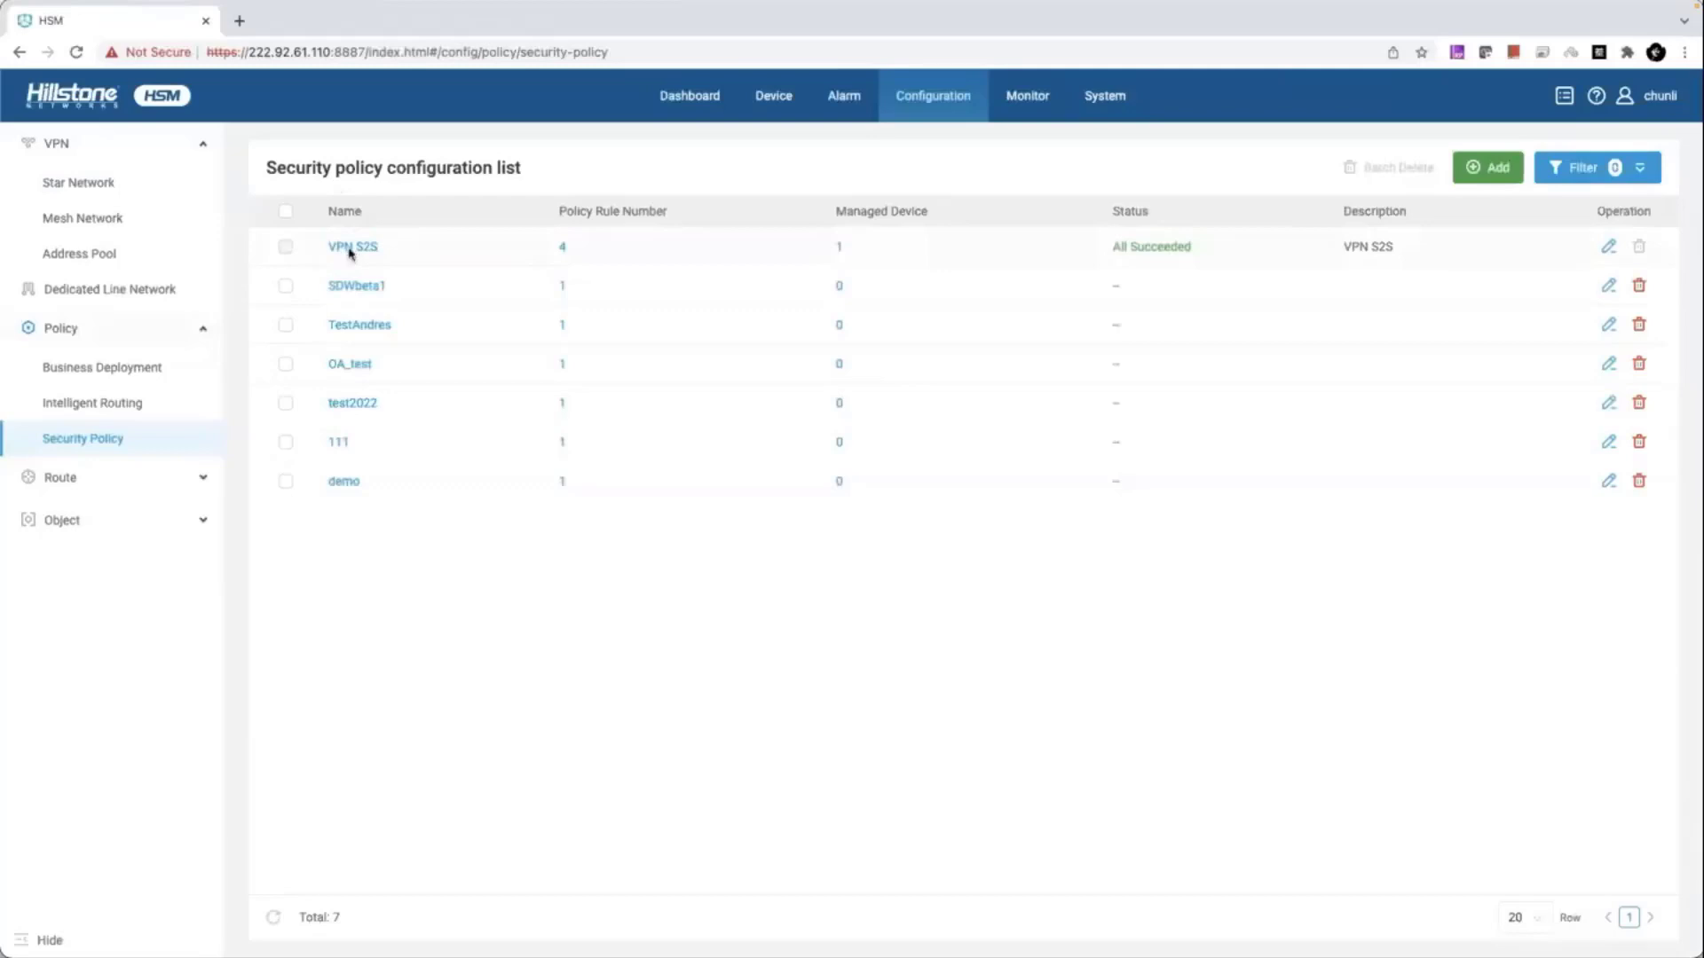
pyautogui.click(351, 248)
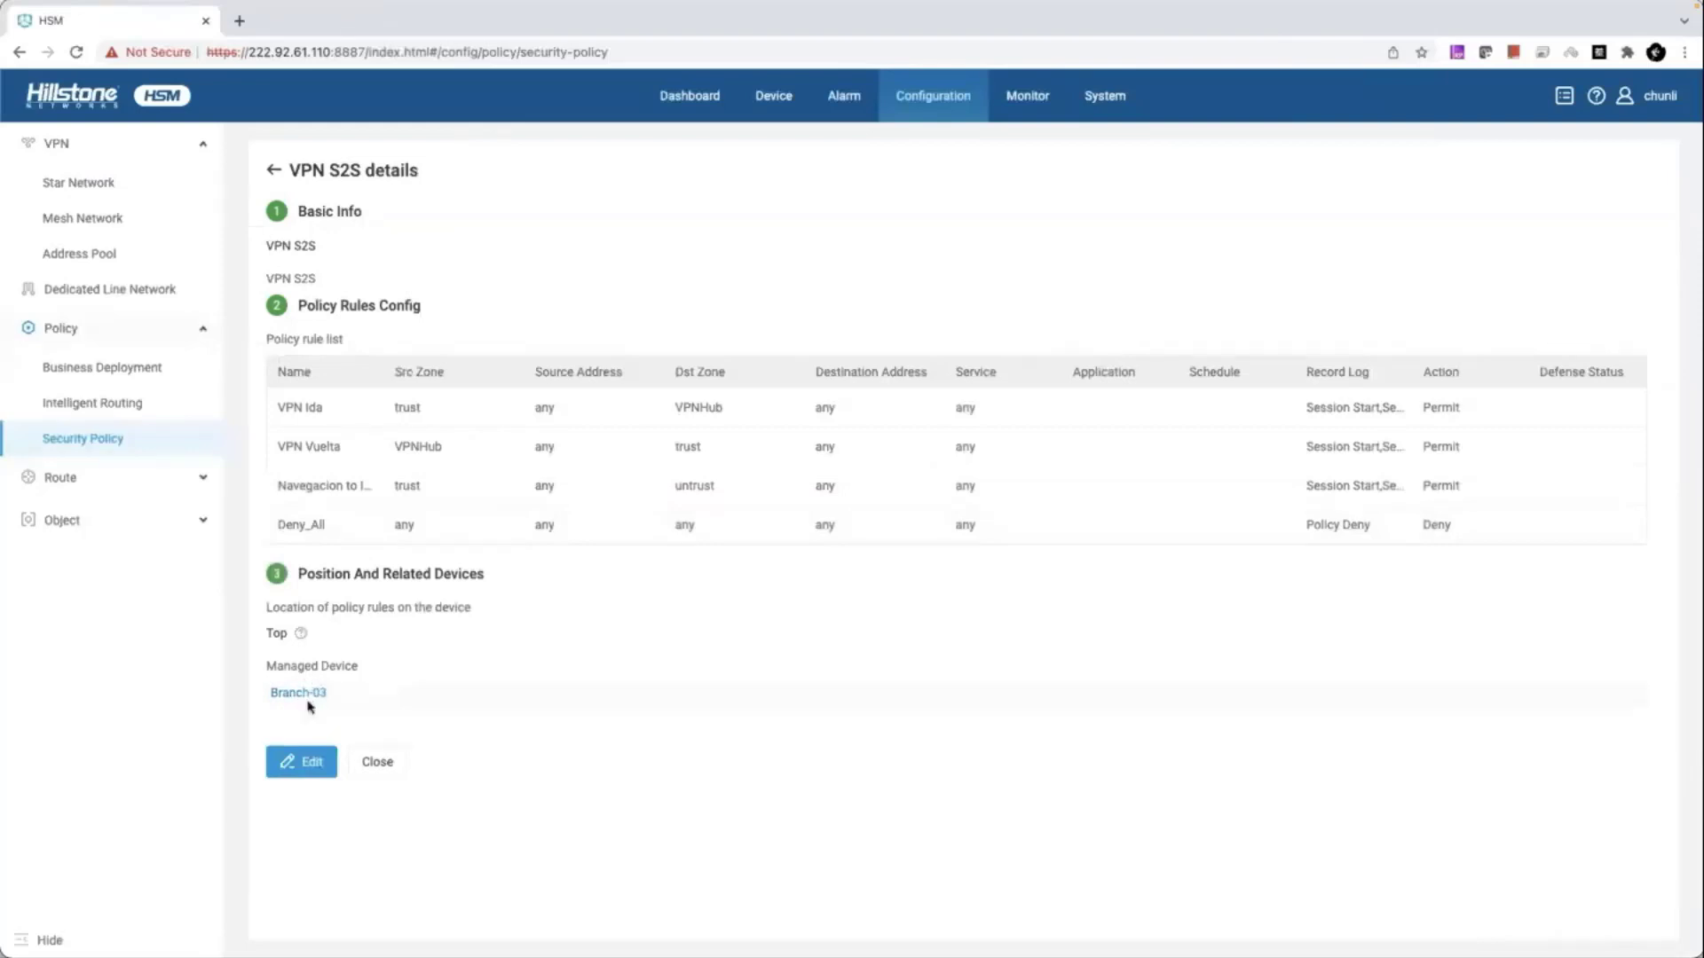
pyautogui.click(275, 171)
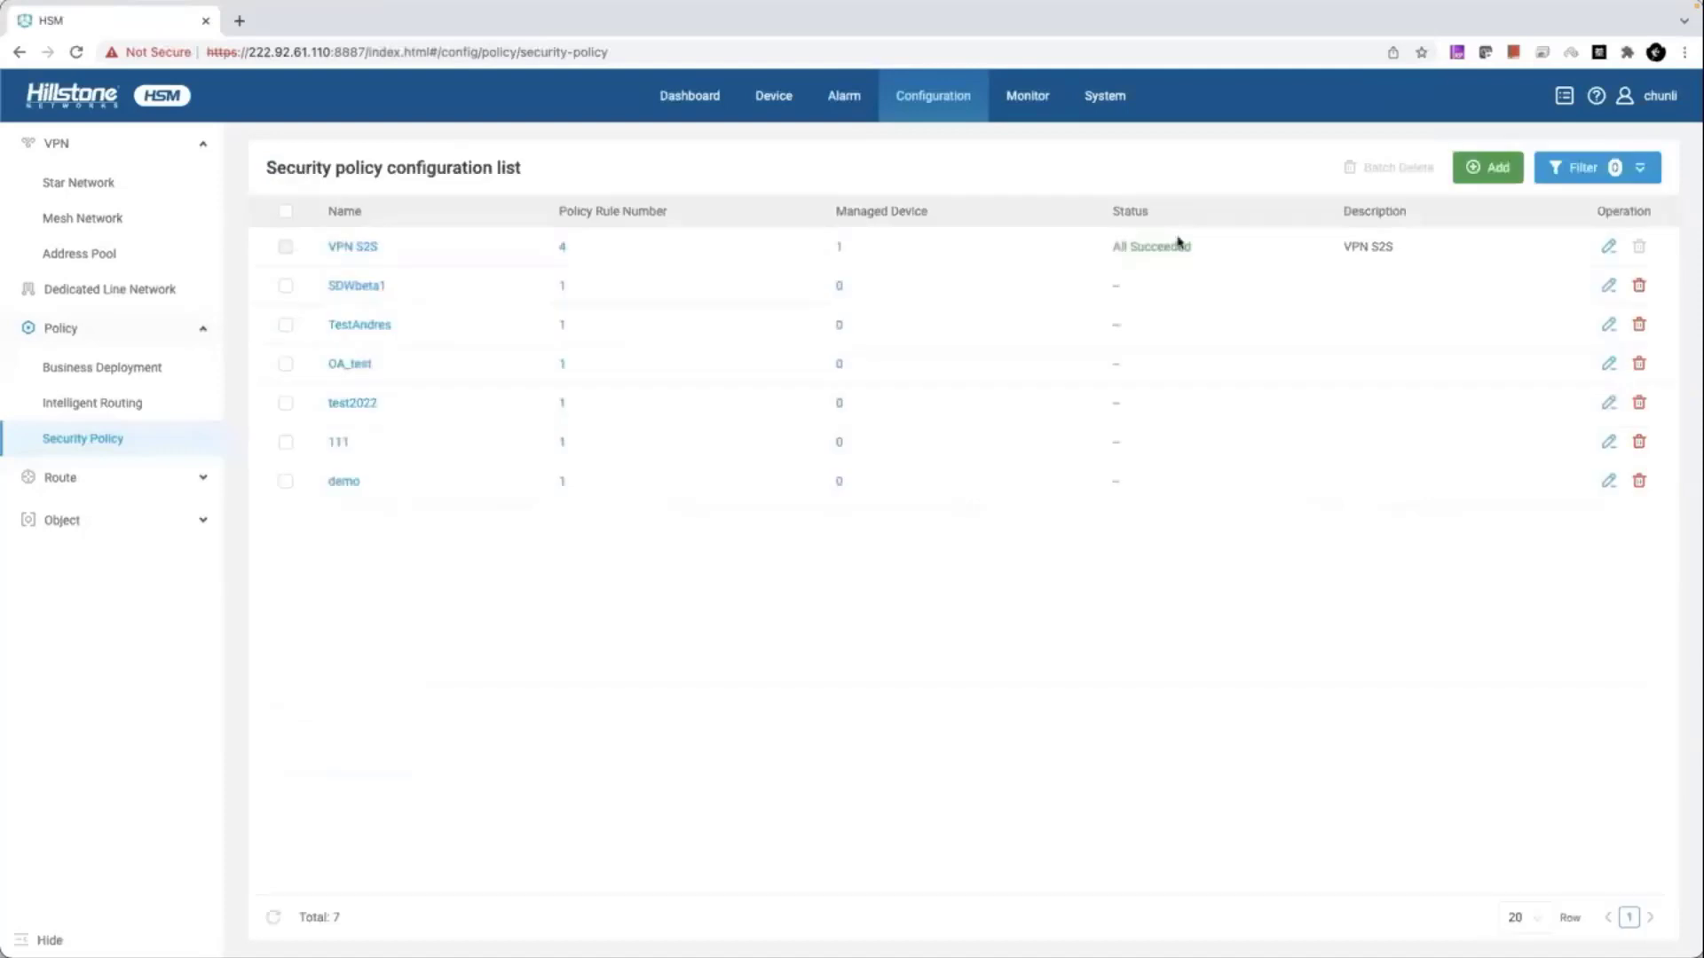
pyautogui.click(1483, 169)
# - Name the new security policy 'demo' and advance to the policy rules step
pyautogui.click(559, 279)
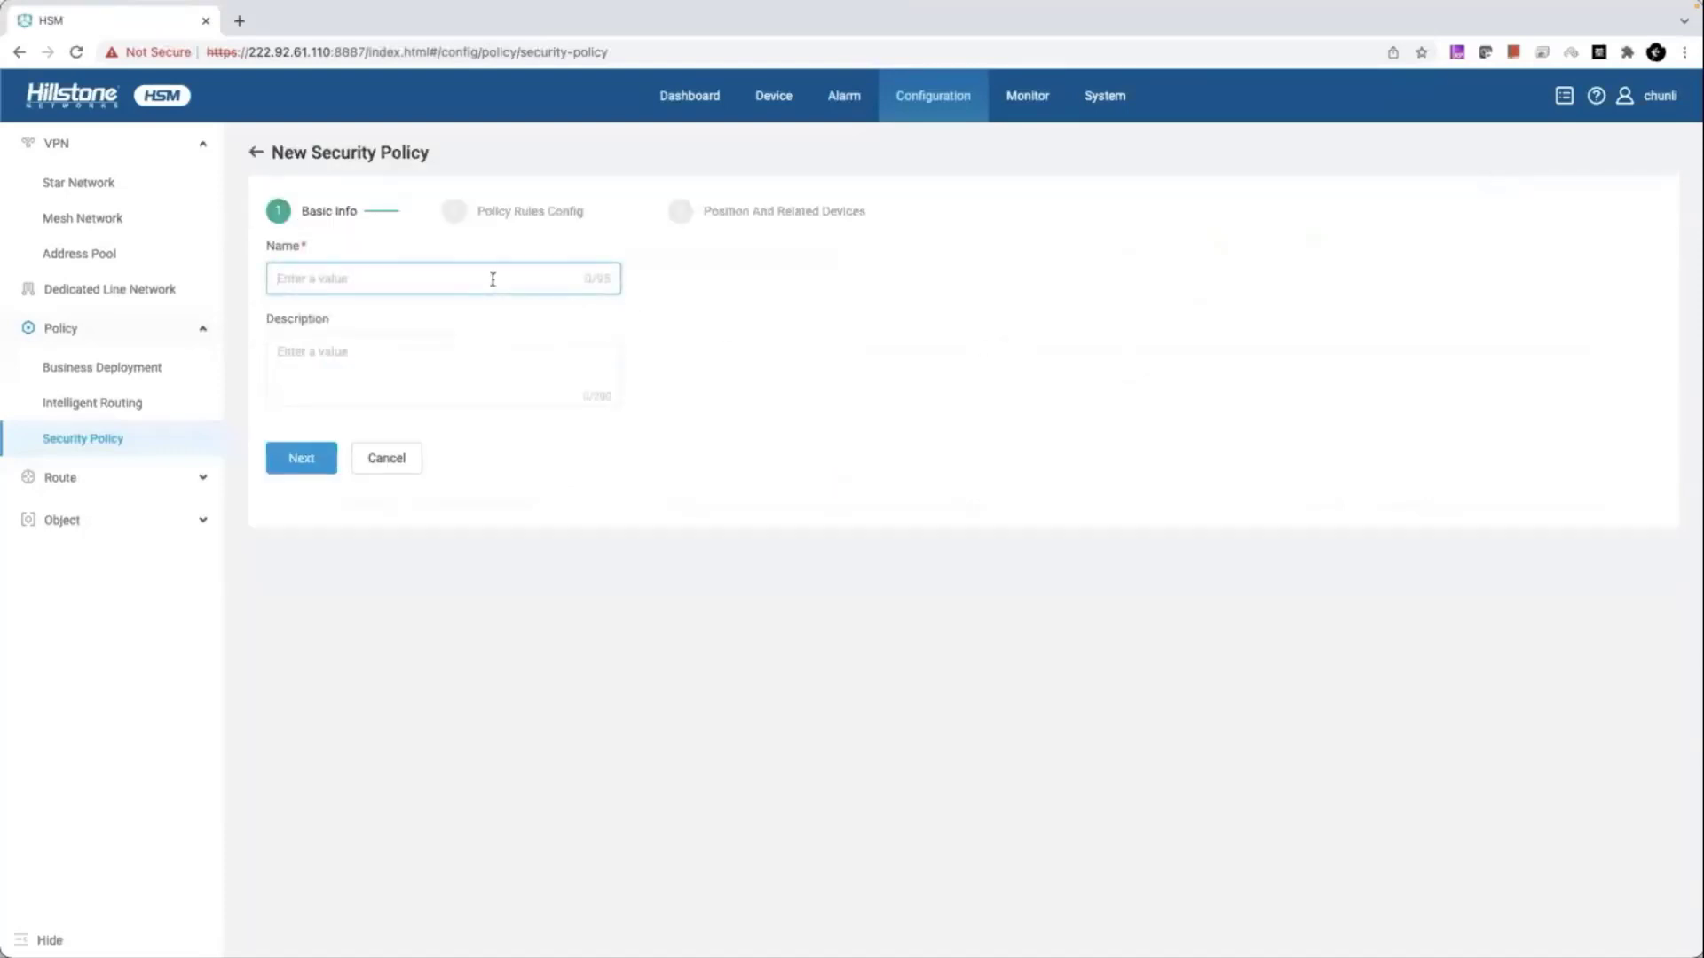
pyautogui.write('demo')
pyautogui.press('Return')
pyautogui.click(327, 463)
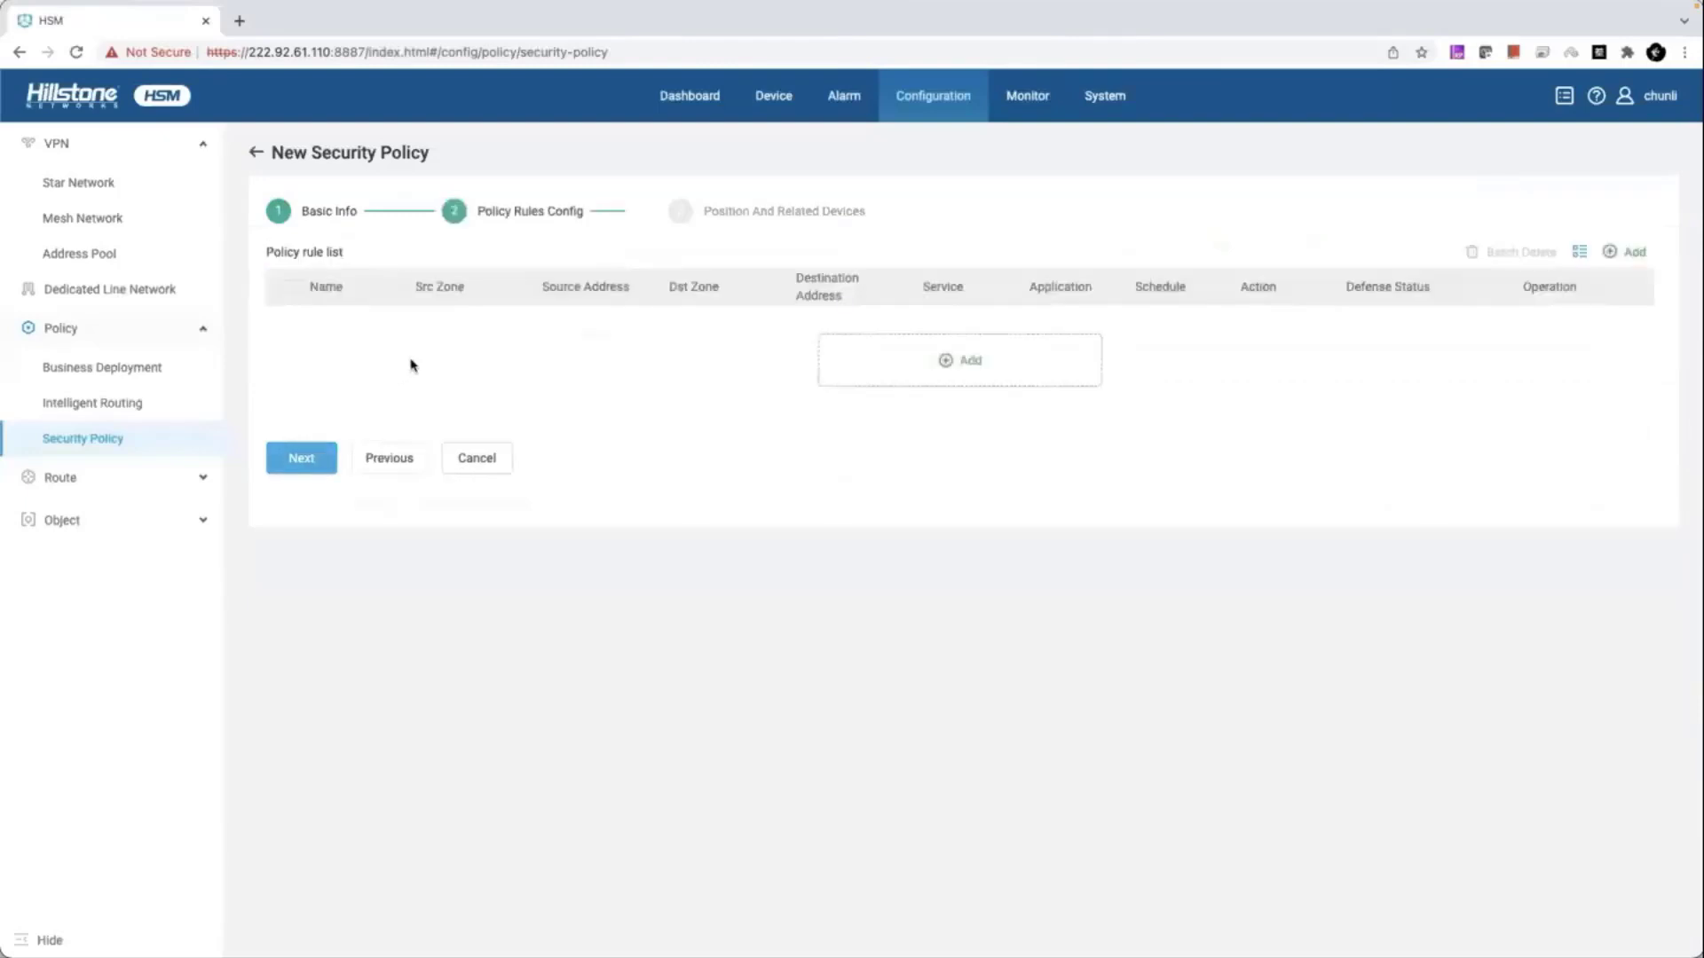
# - Add a rule named 'demo' with the source zone left as any
pyautogui.click(861, 359)
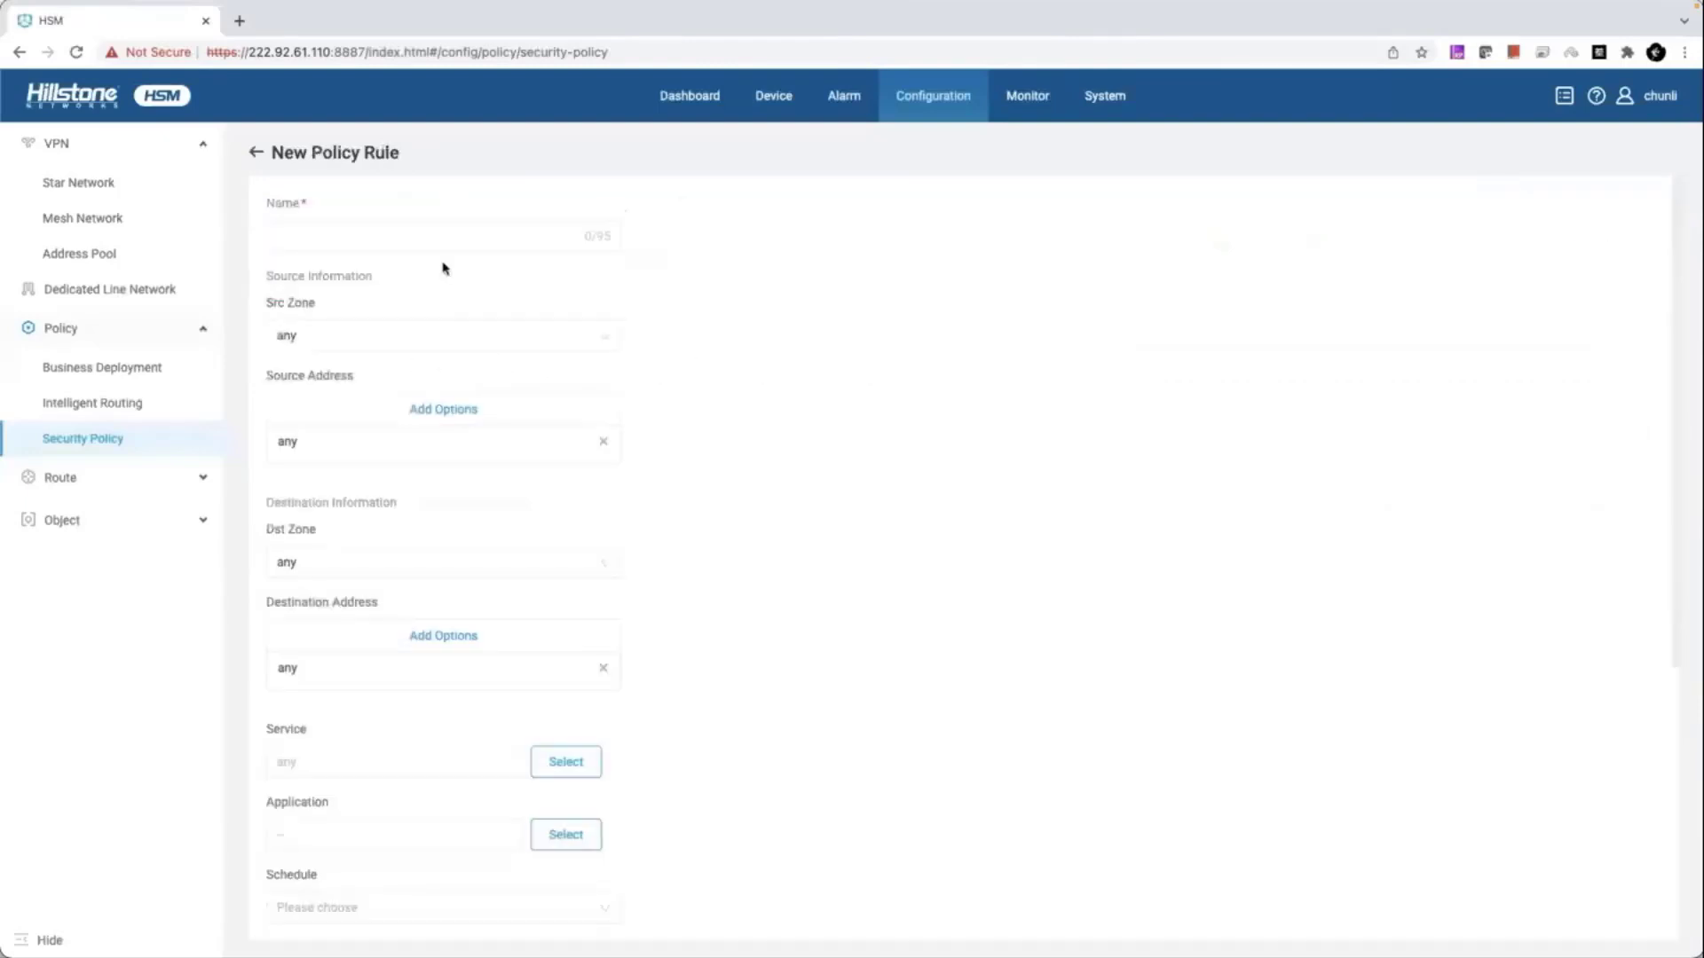
pyautogui.click(435, 237)
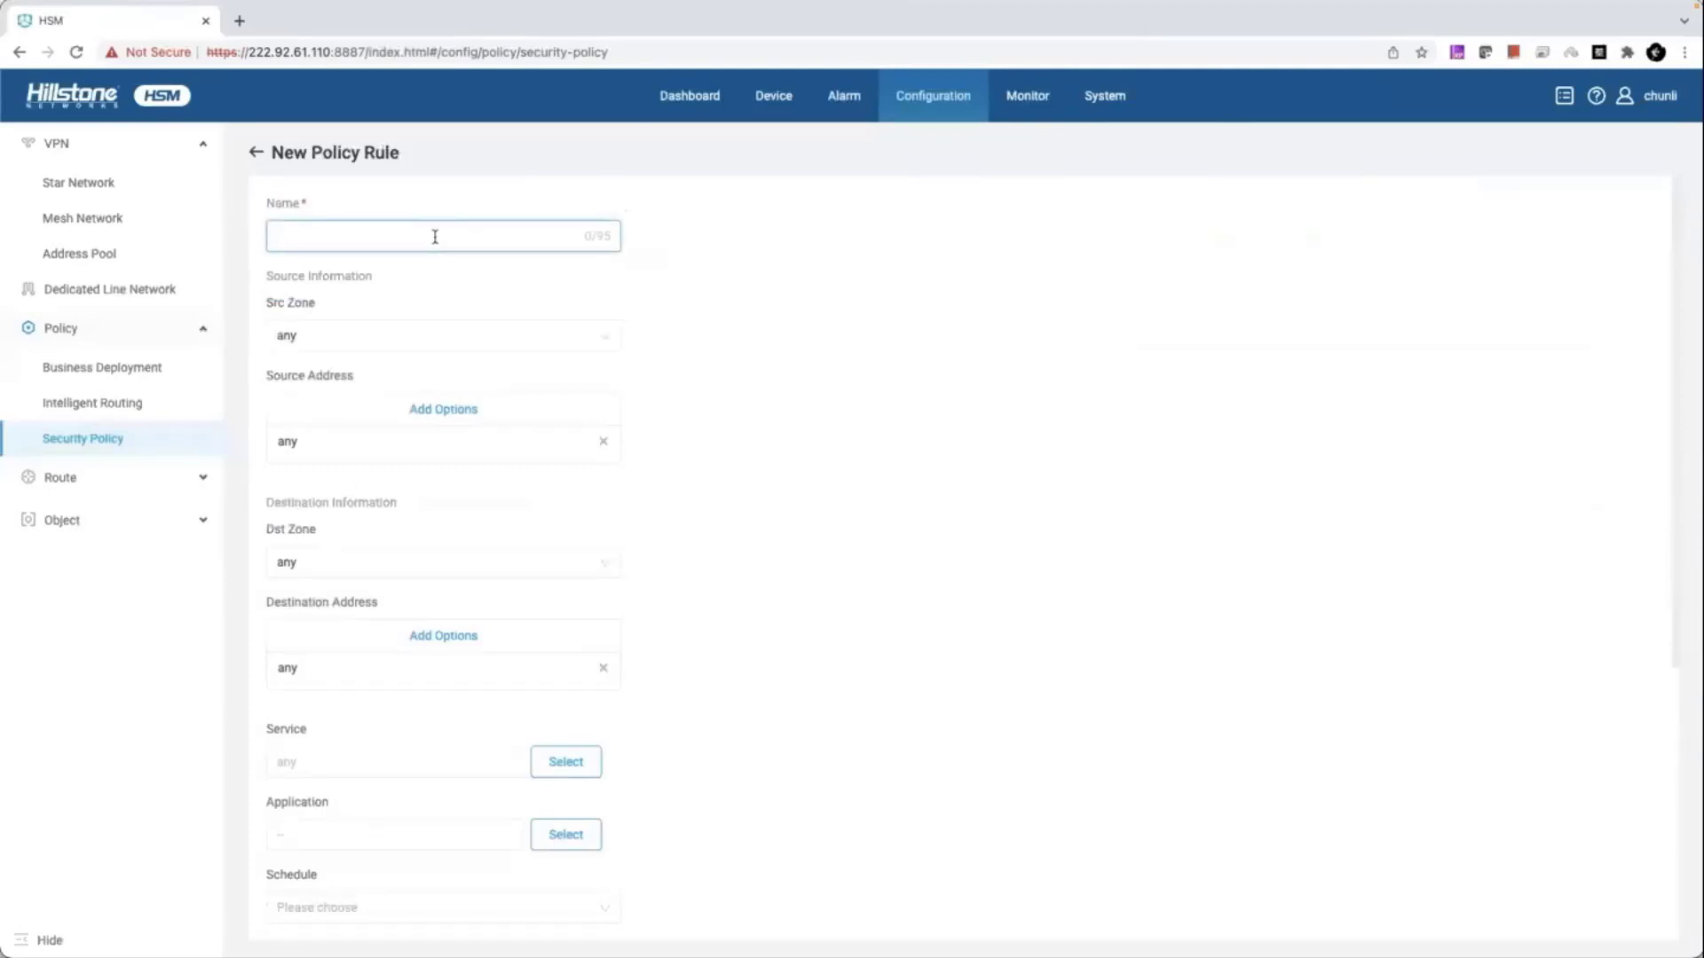
pyautogui.write('demo')
pyautogui.click(445, 334)
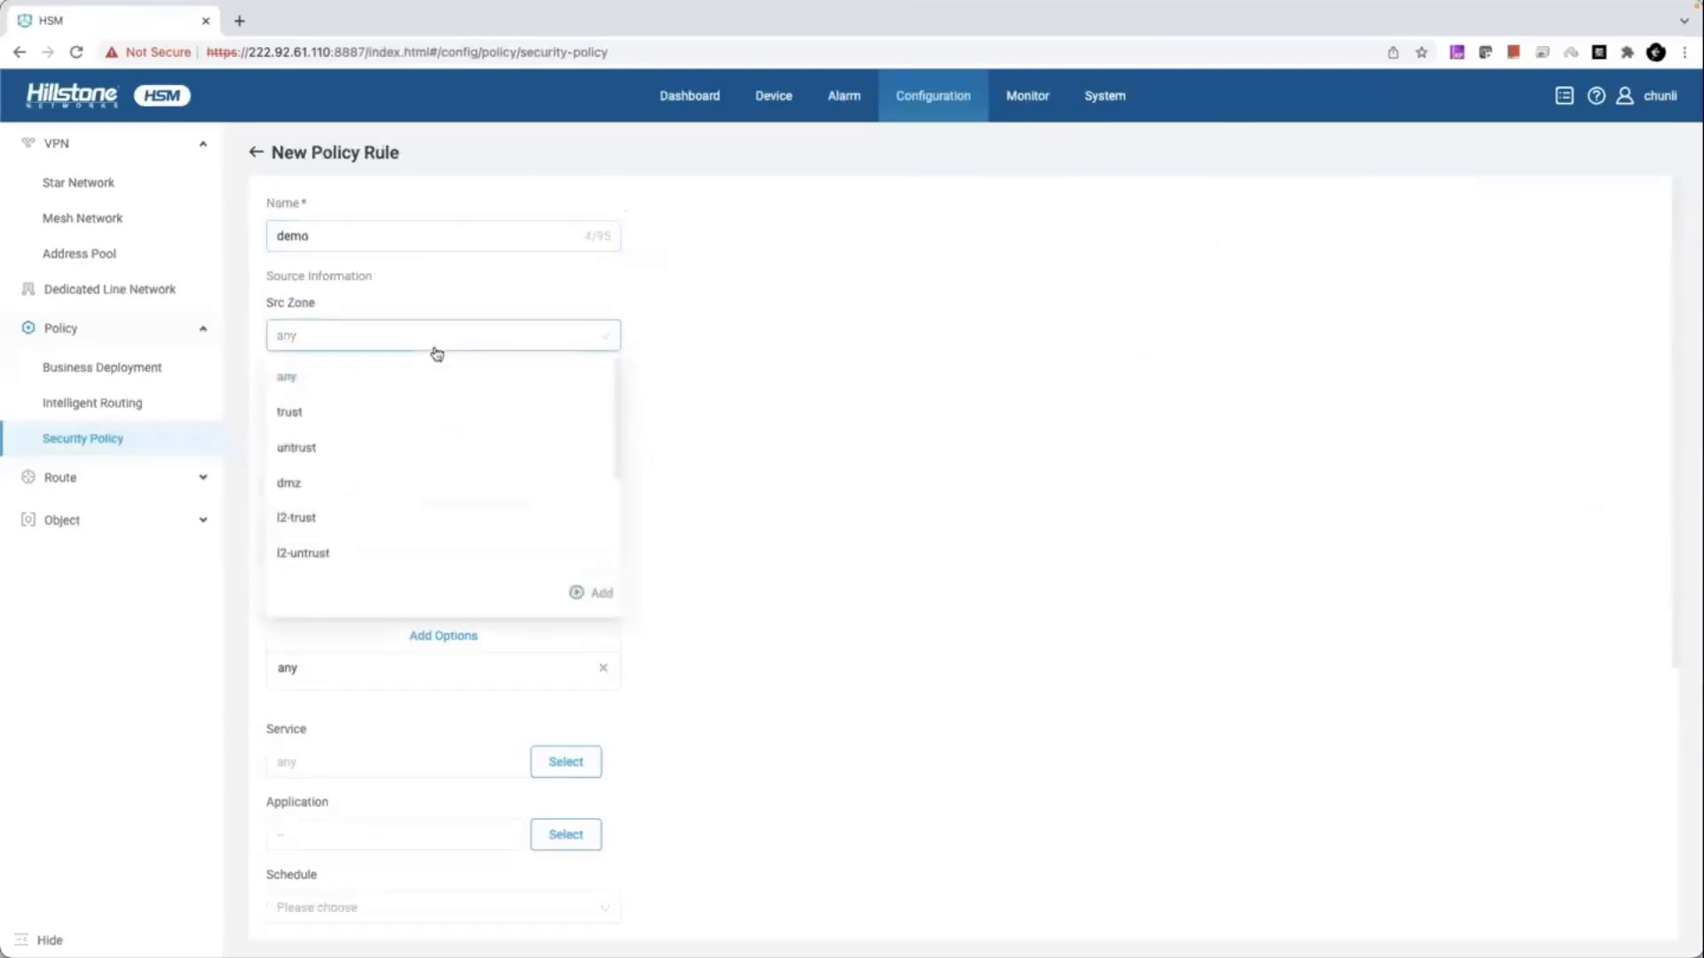
pyautogui.click(741, 335)
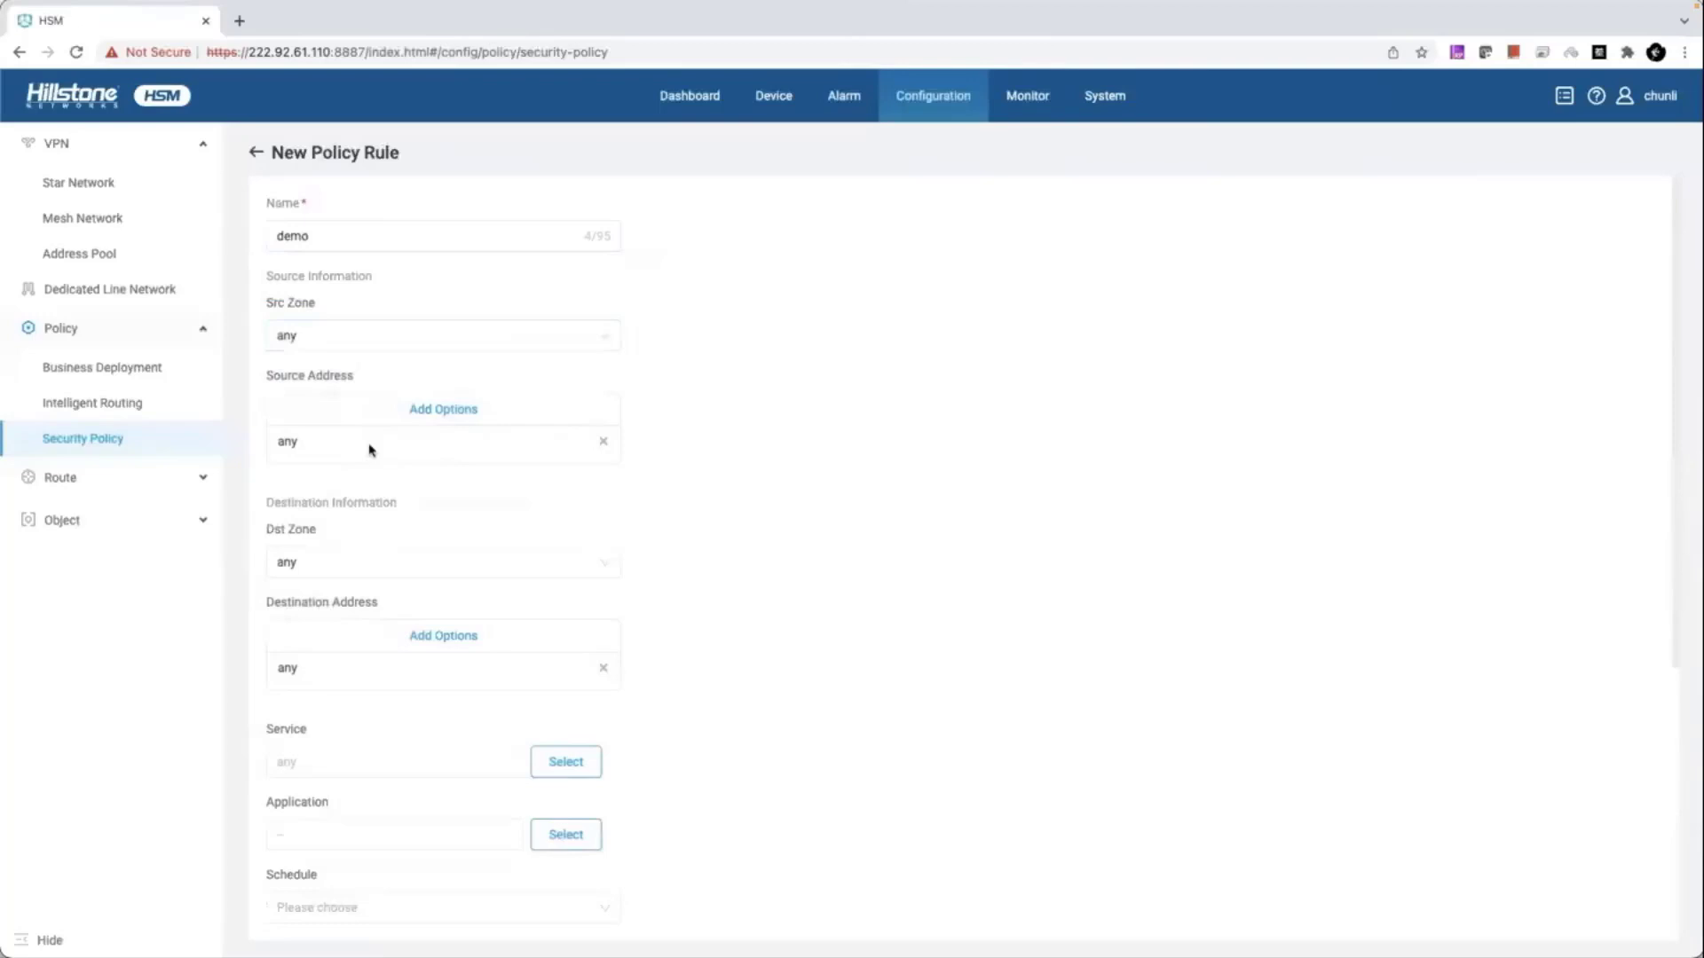
pyautogui.scroll(-2, 337, 645)
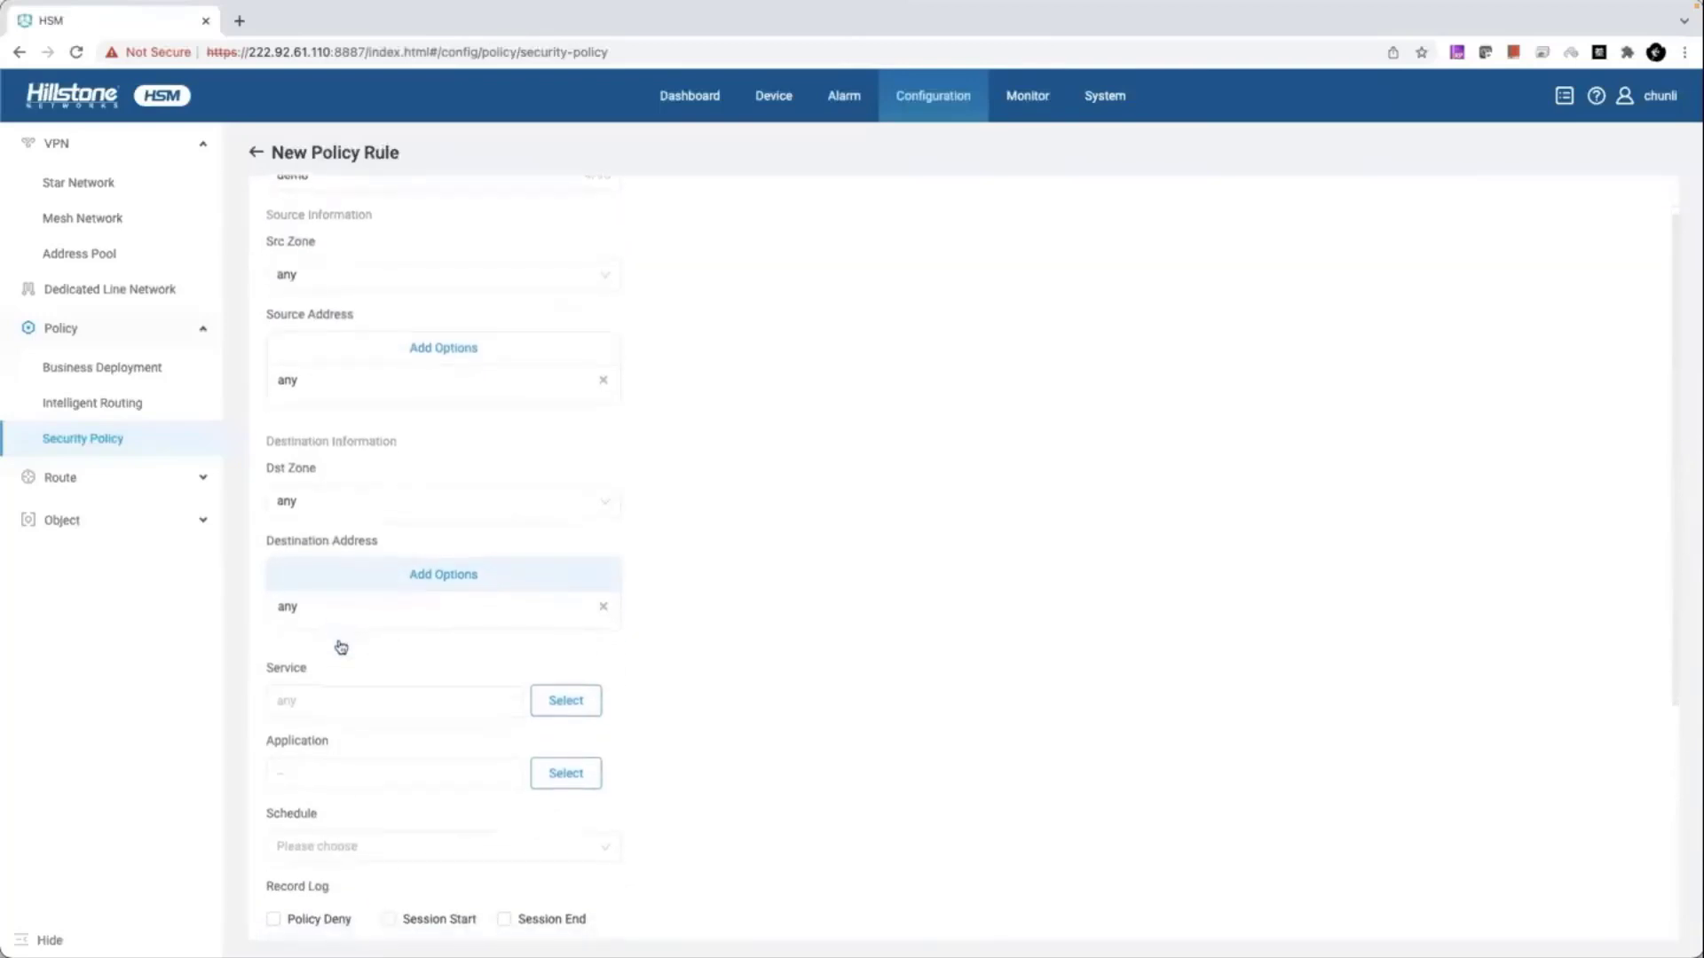
pyautogui.scroll(-2, 341, 647)
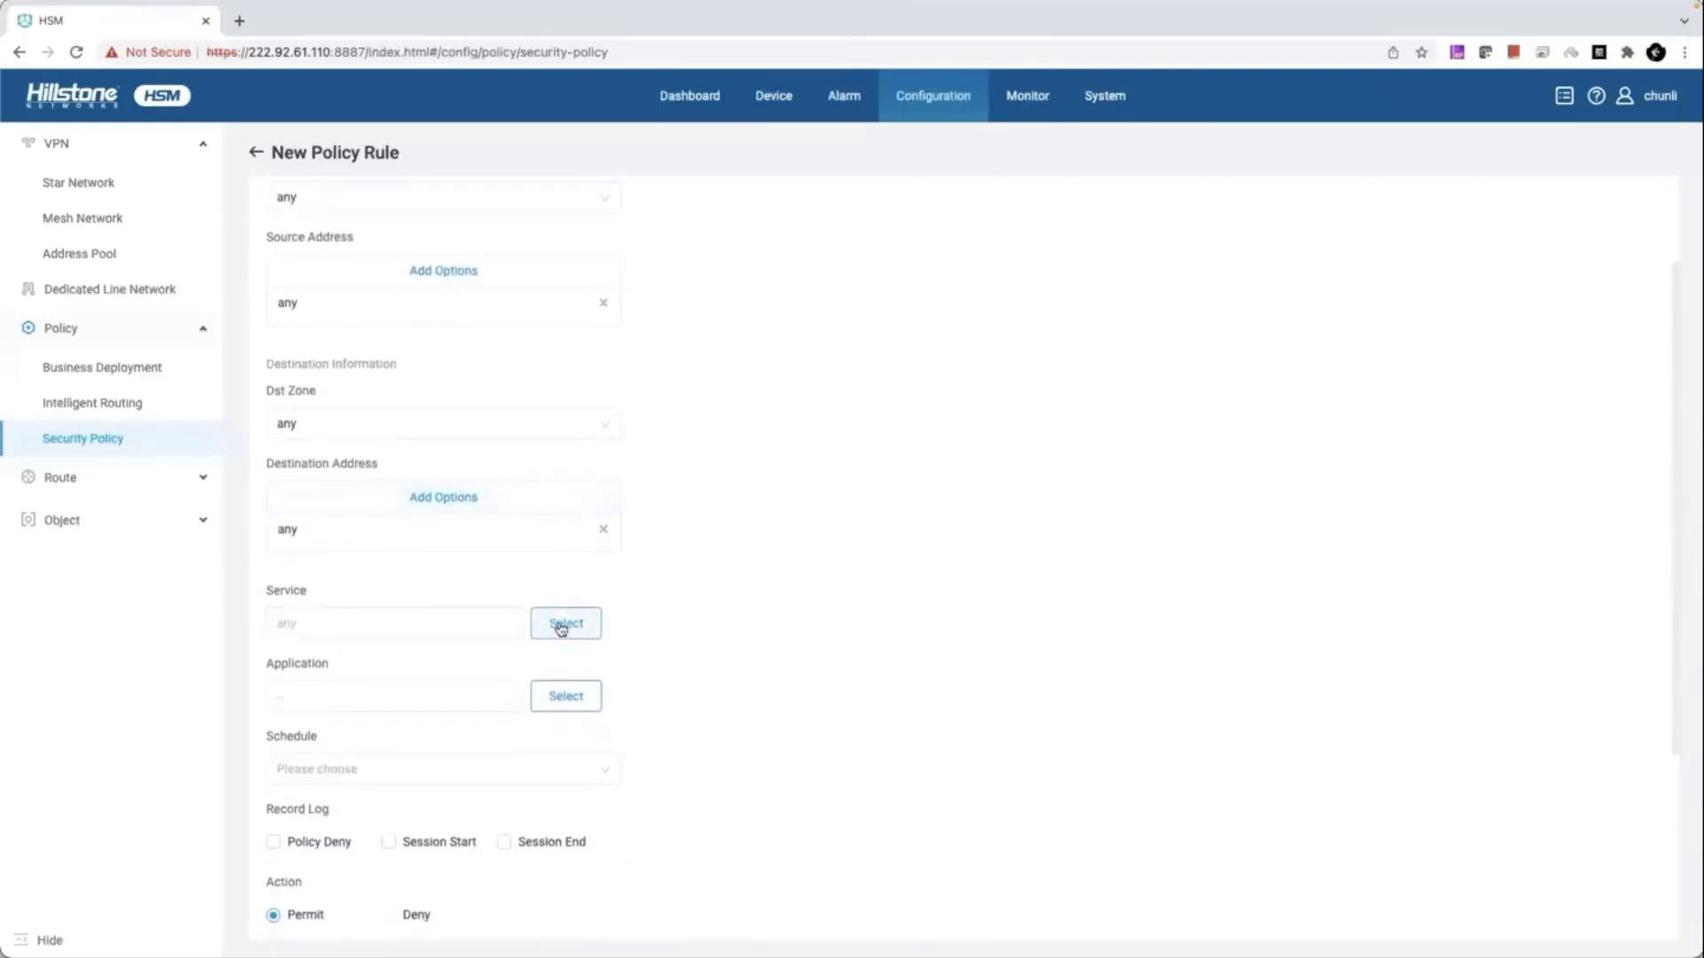
# - Review the service, application and schedule options, leaving defaults, and save the demo rule
pyautogui.click(561, 627)
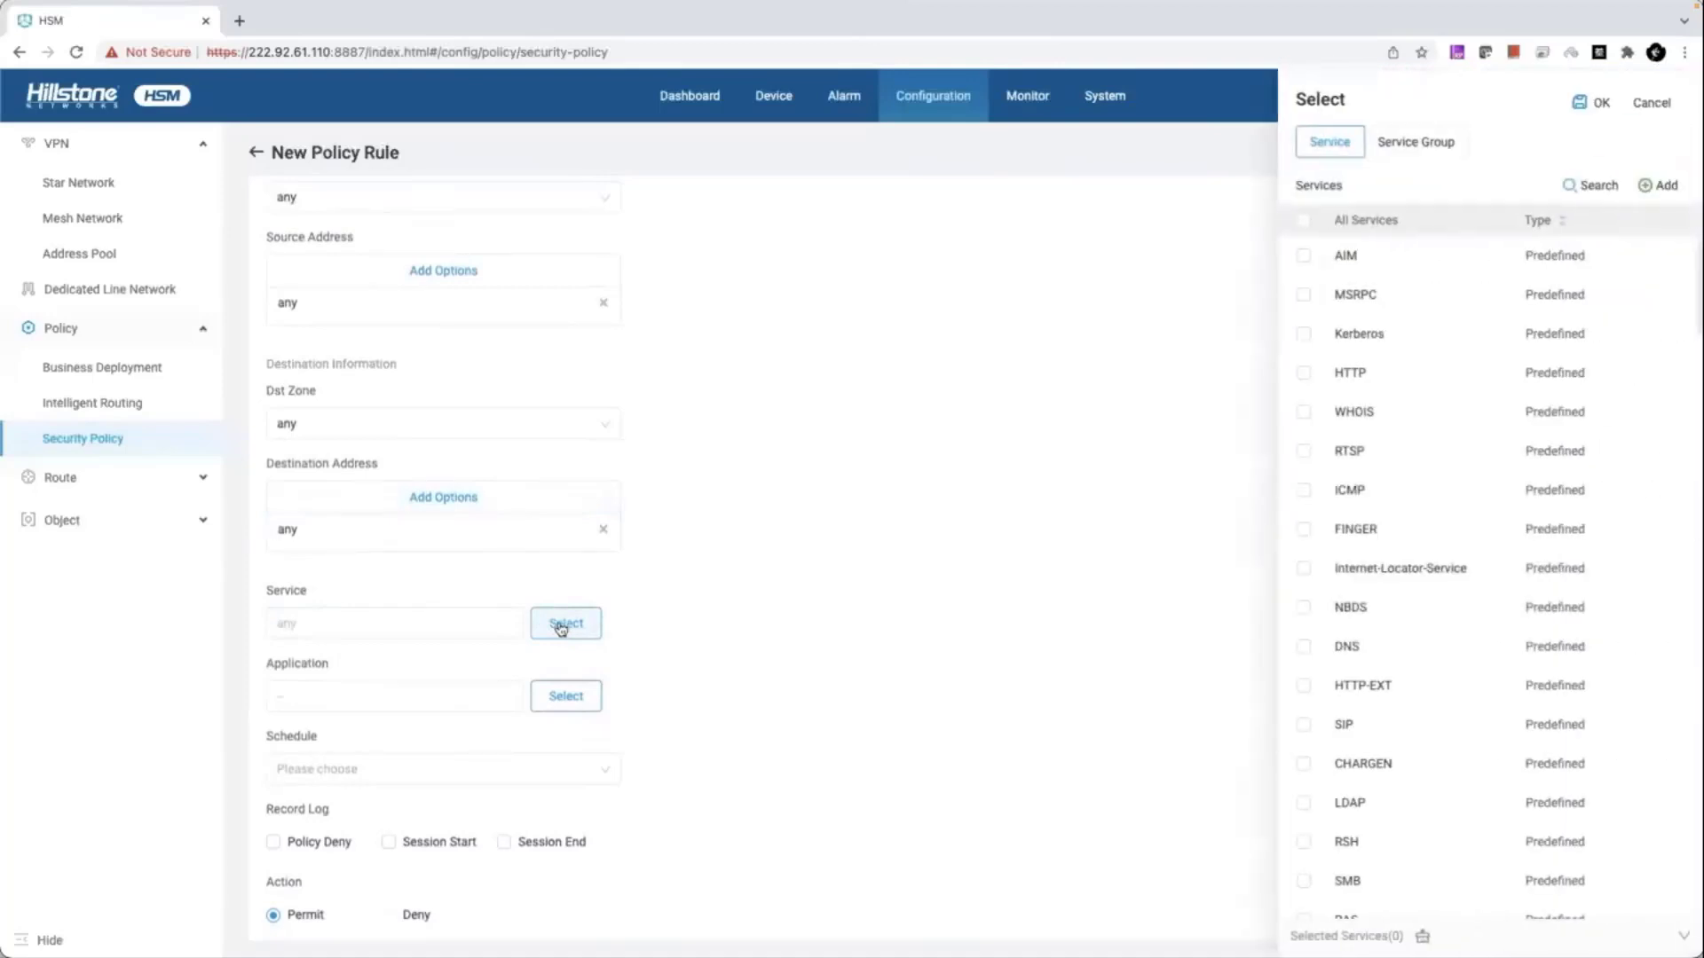
pyautogui.click(563, 697)
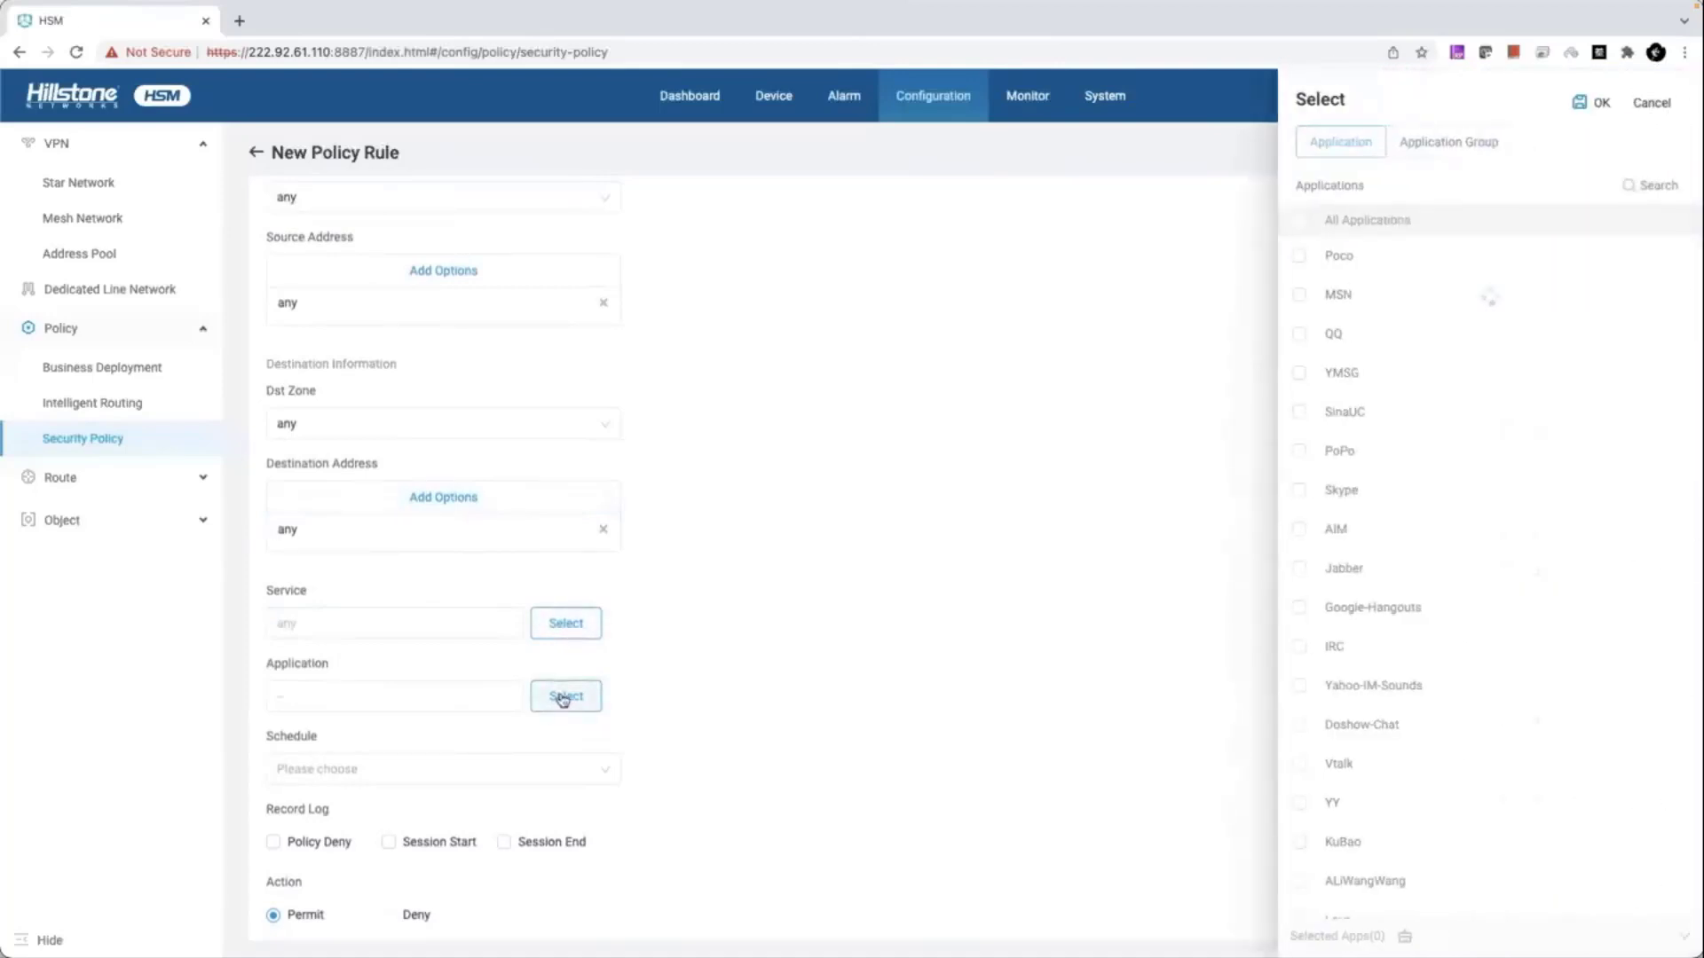
pyautogui.scroll(-2, 580, 698)
pyautogui.scroll(-2, 580, 698)
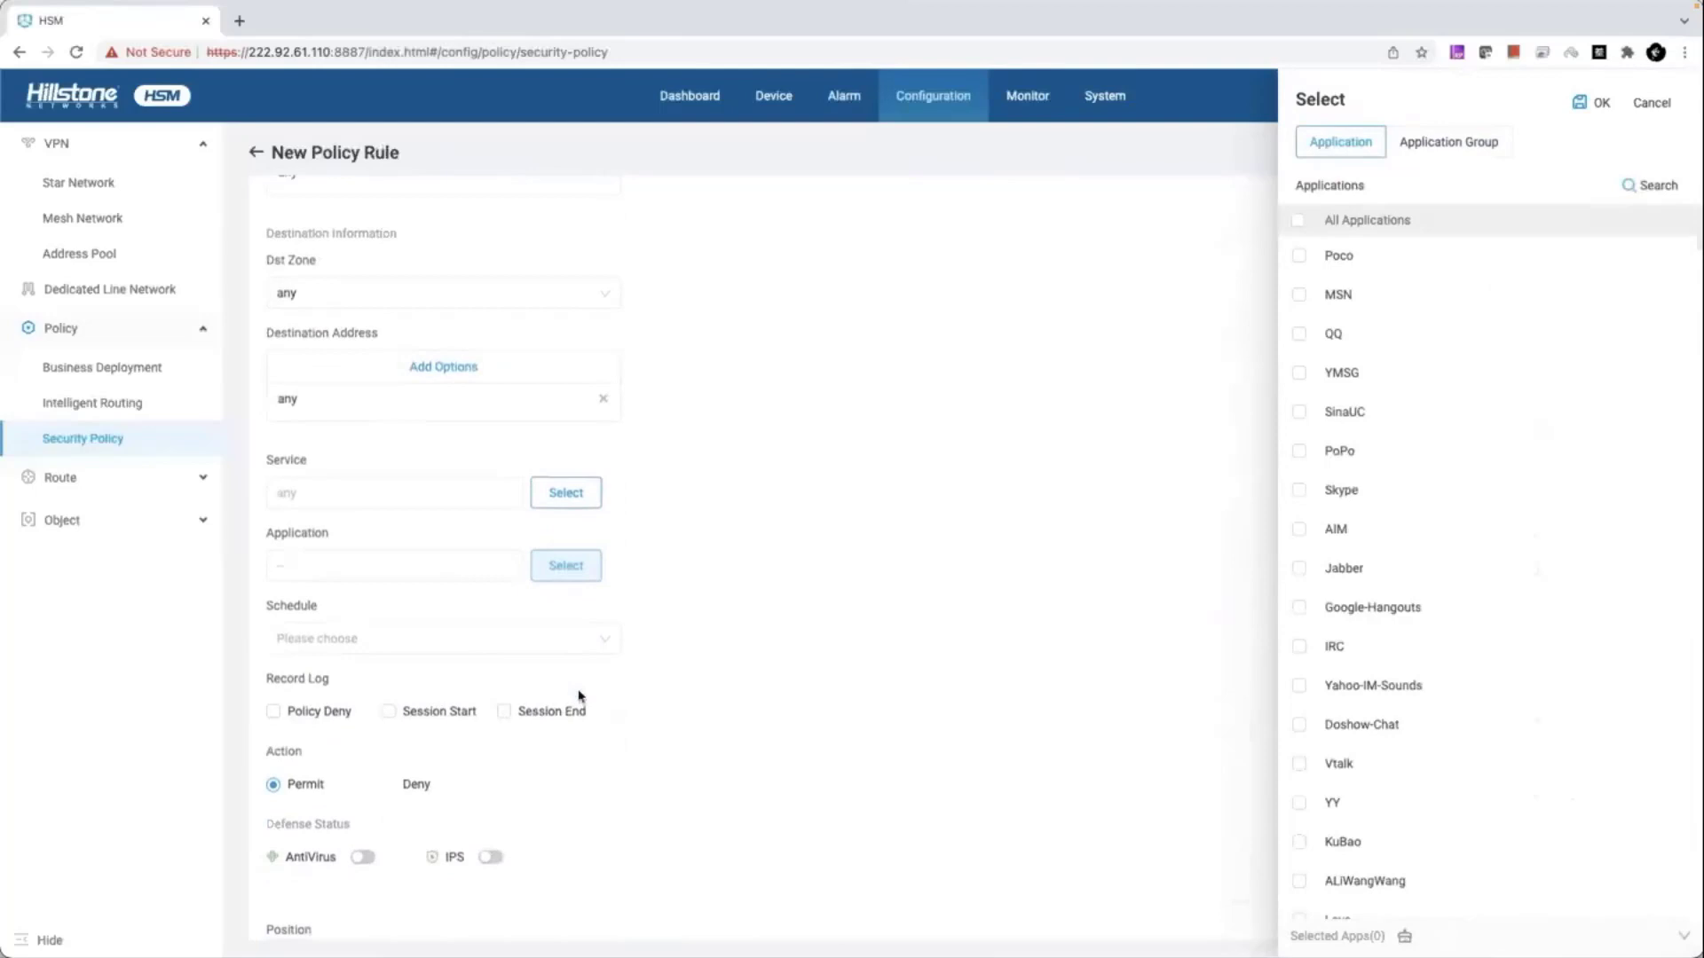
pyautogui.click(602, 644)
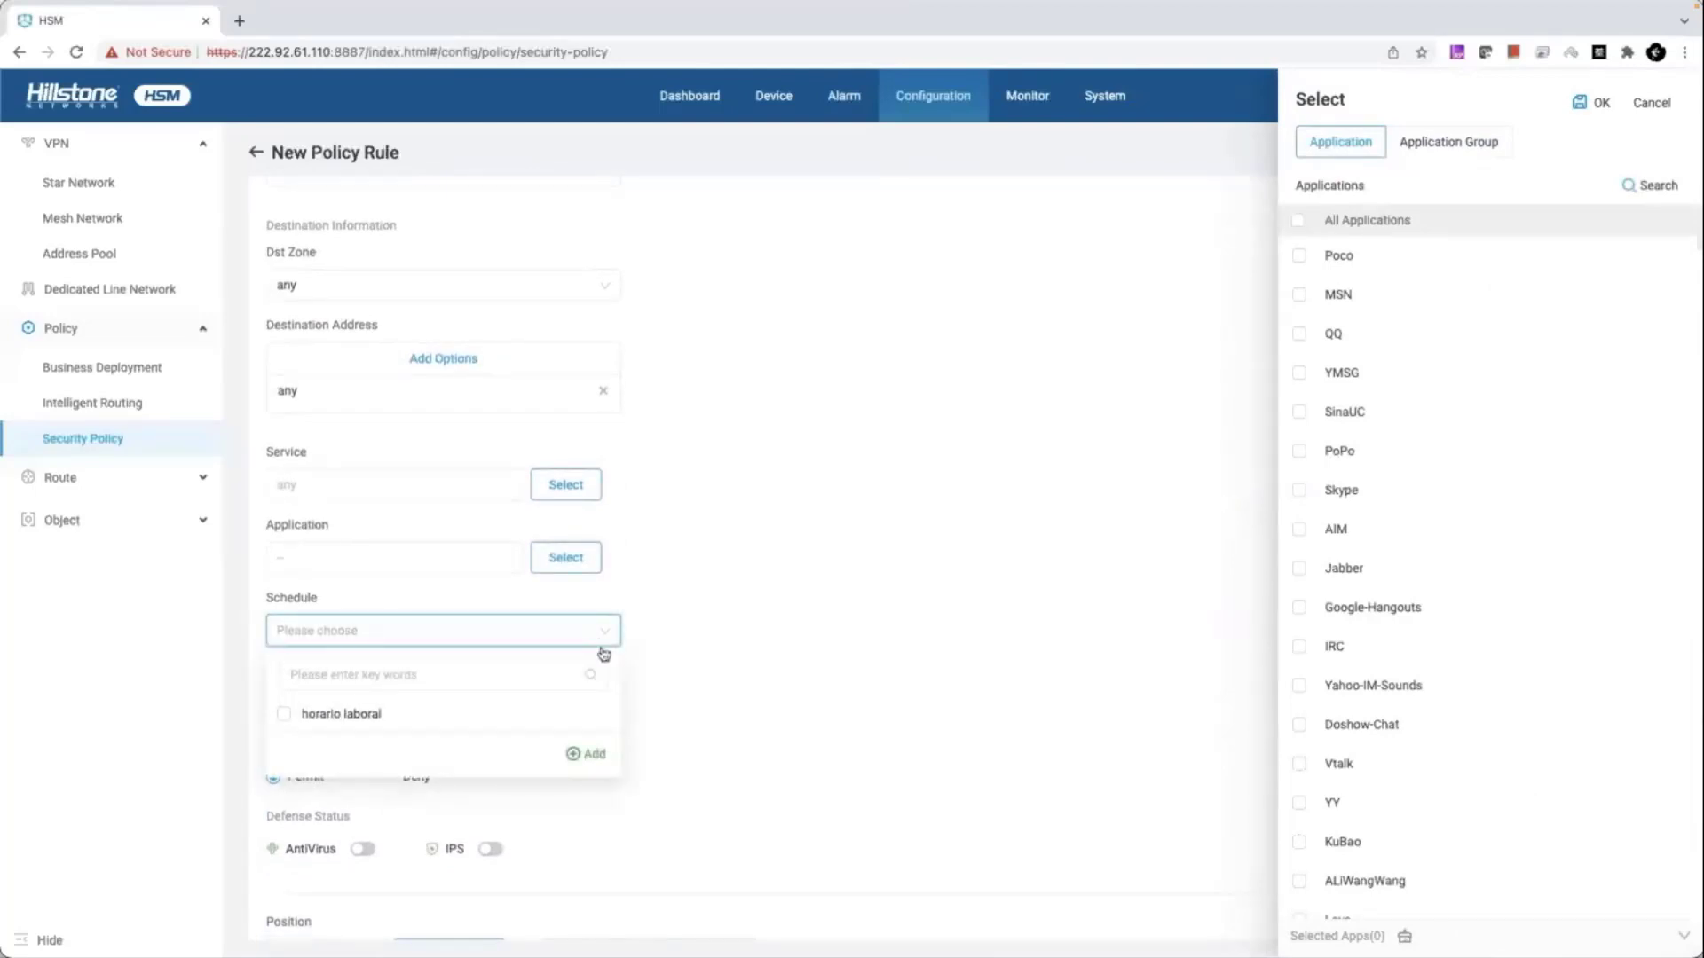
pyautogui.click(586, 757)
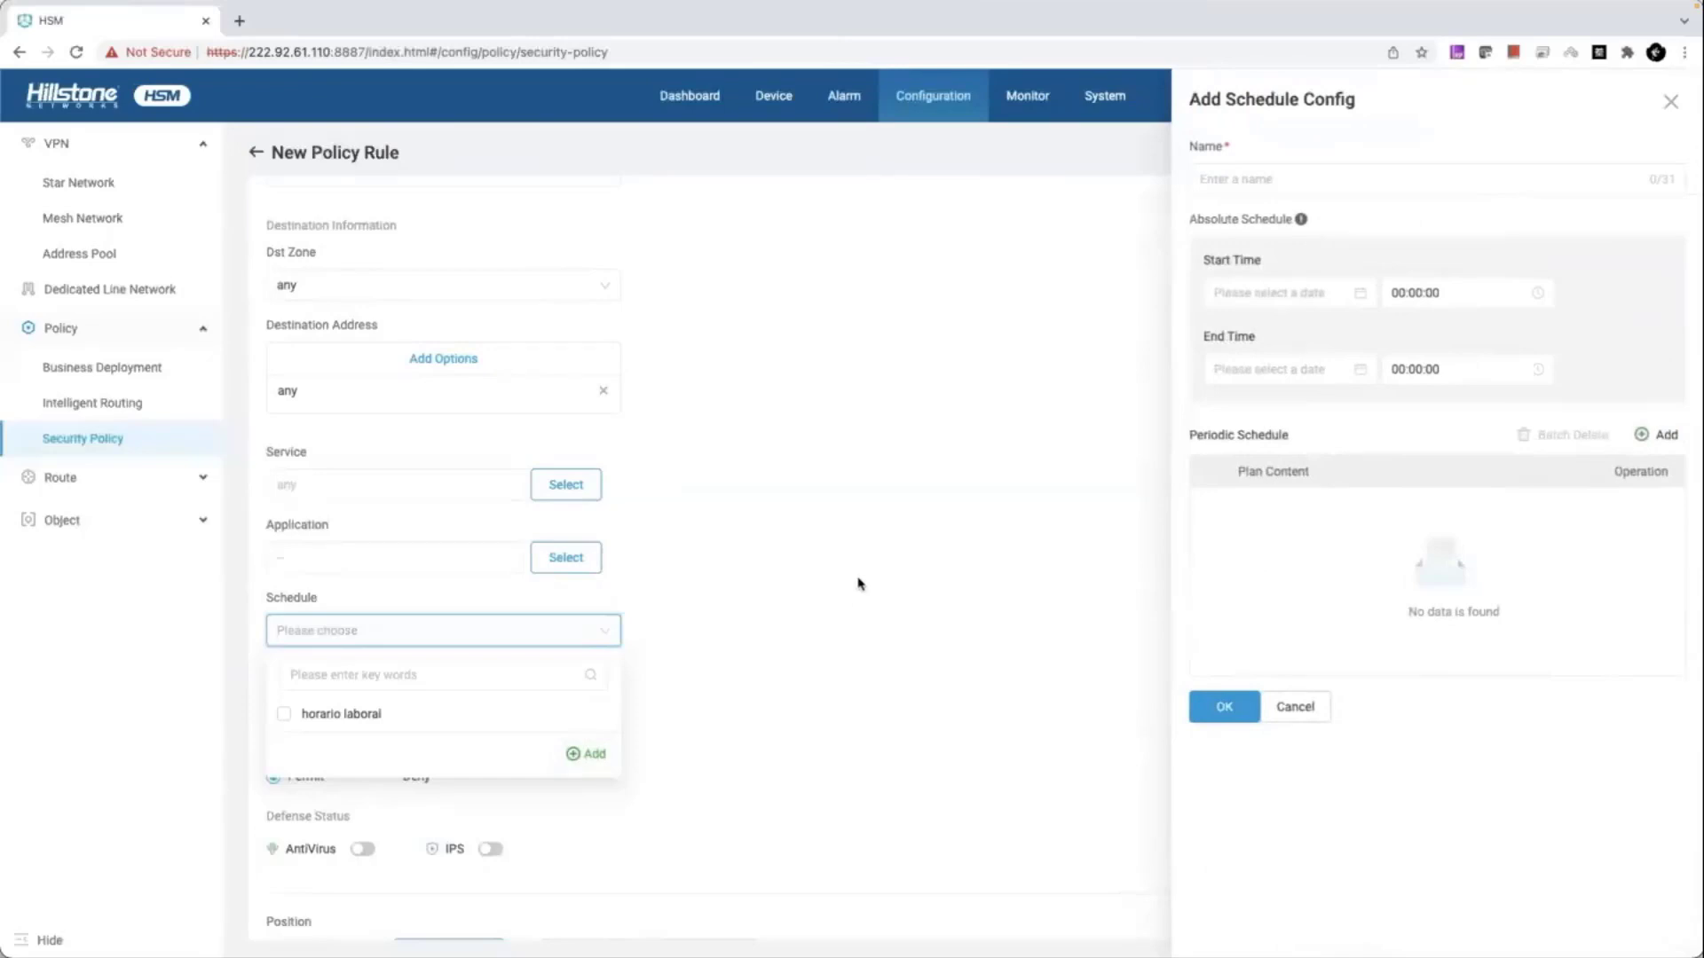
pyautogui.click(657, 753)
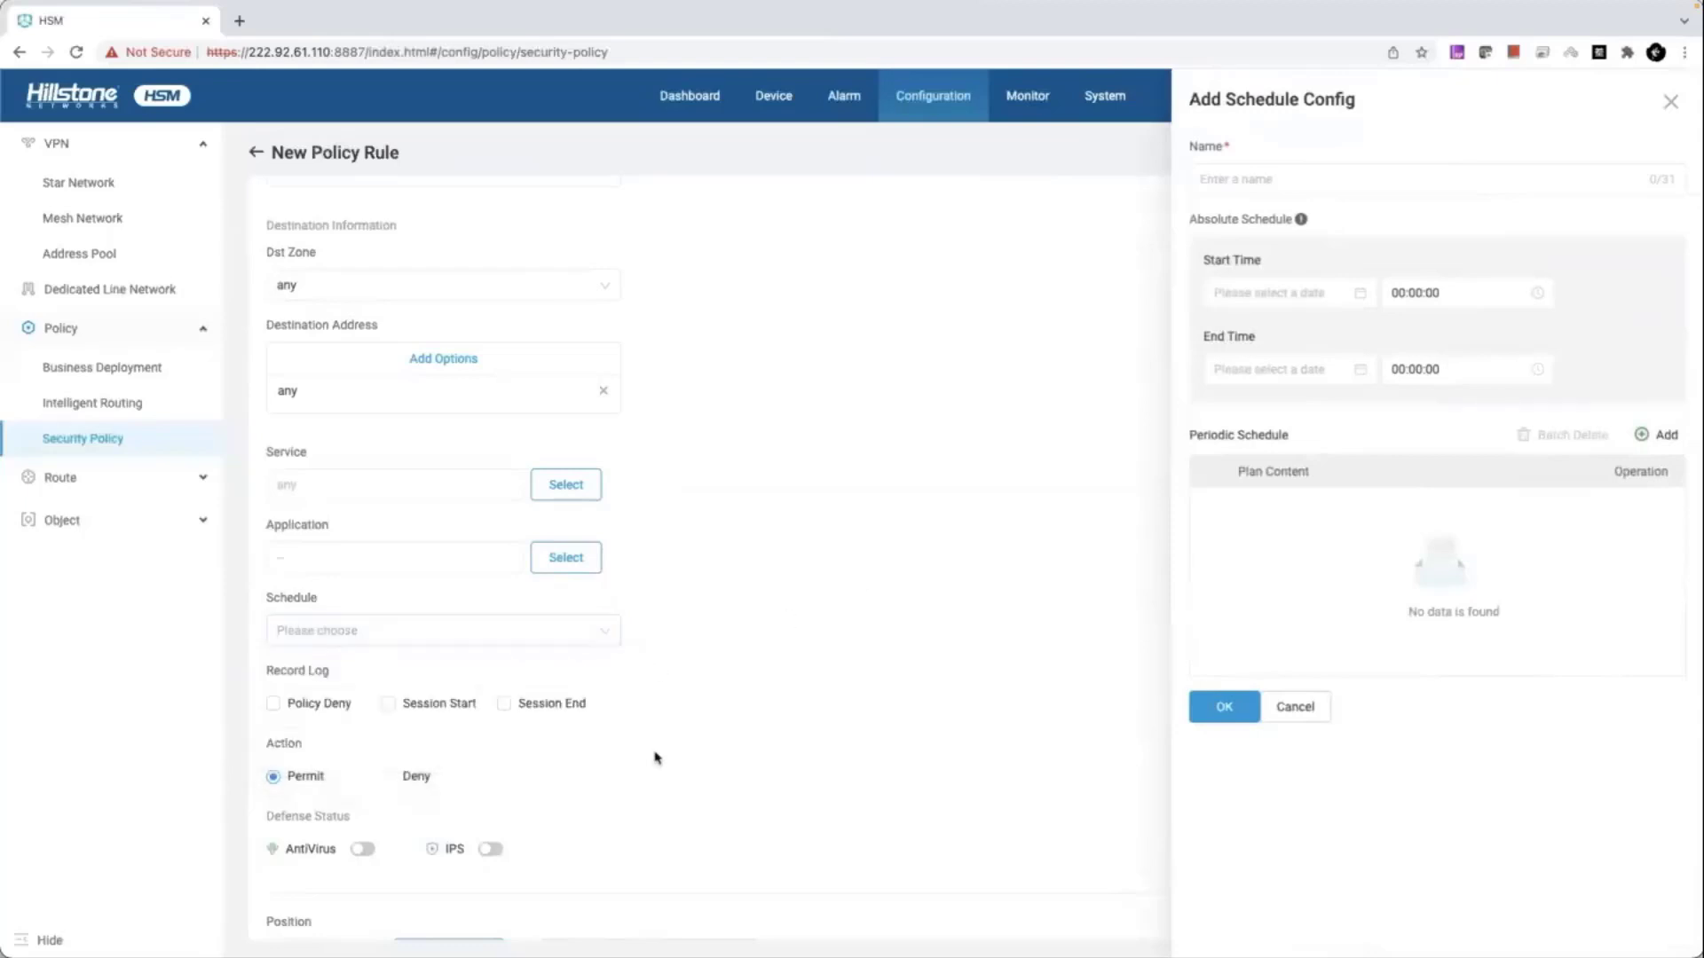
pyautogui.scroll(-1, 616, 781)
pyautogui.scroll(-2, 616, 781)
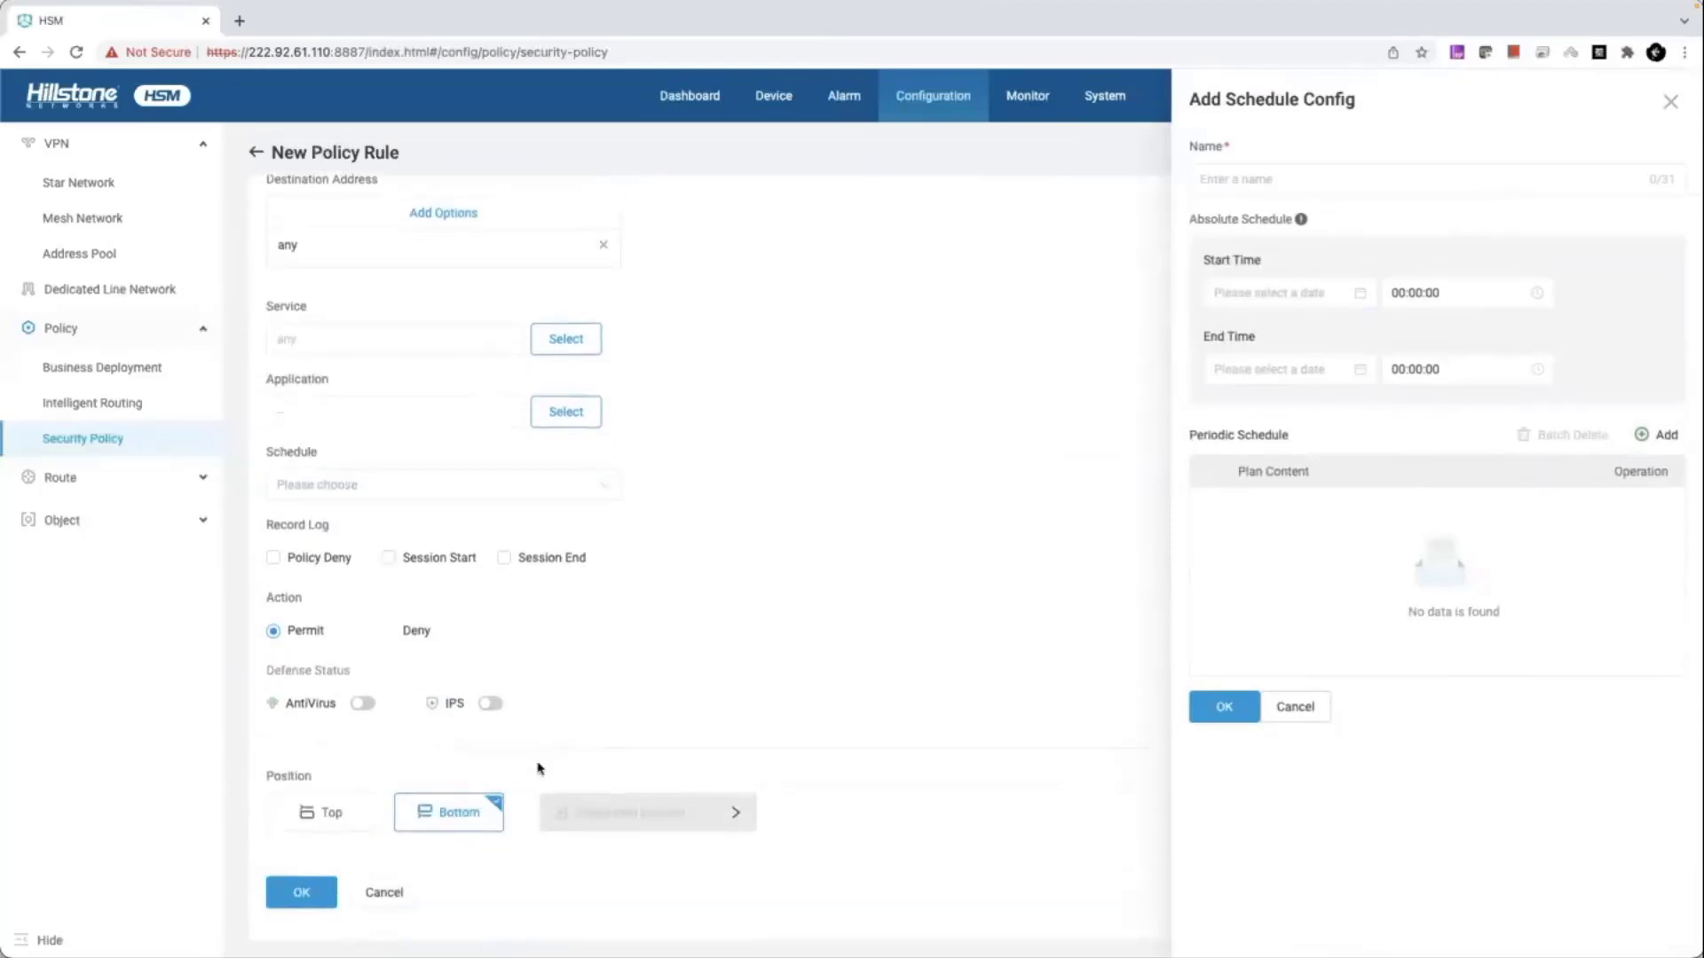
pyautogui.click(320, 893)
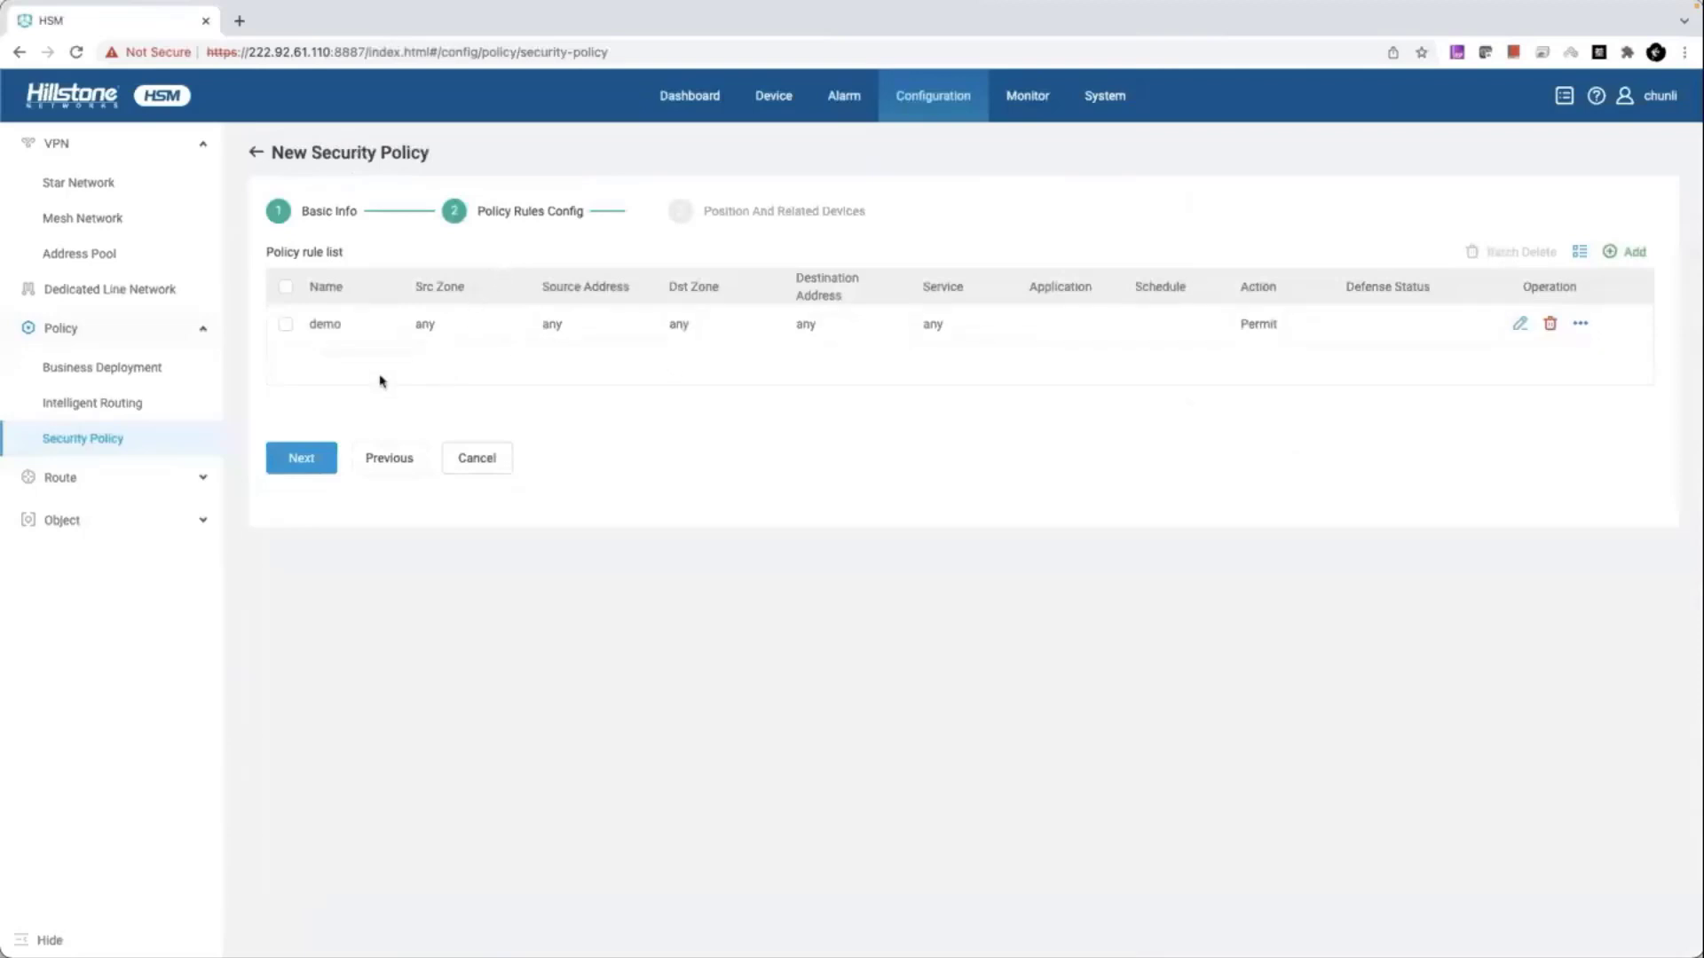
# - Cancel the unsaved security policy at device selection and open the Destination Route Template list
pyautogui.click(297, 457)
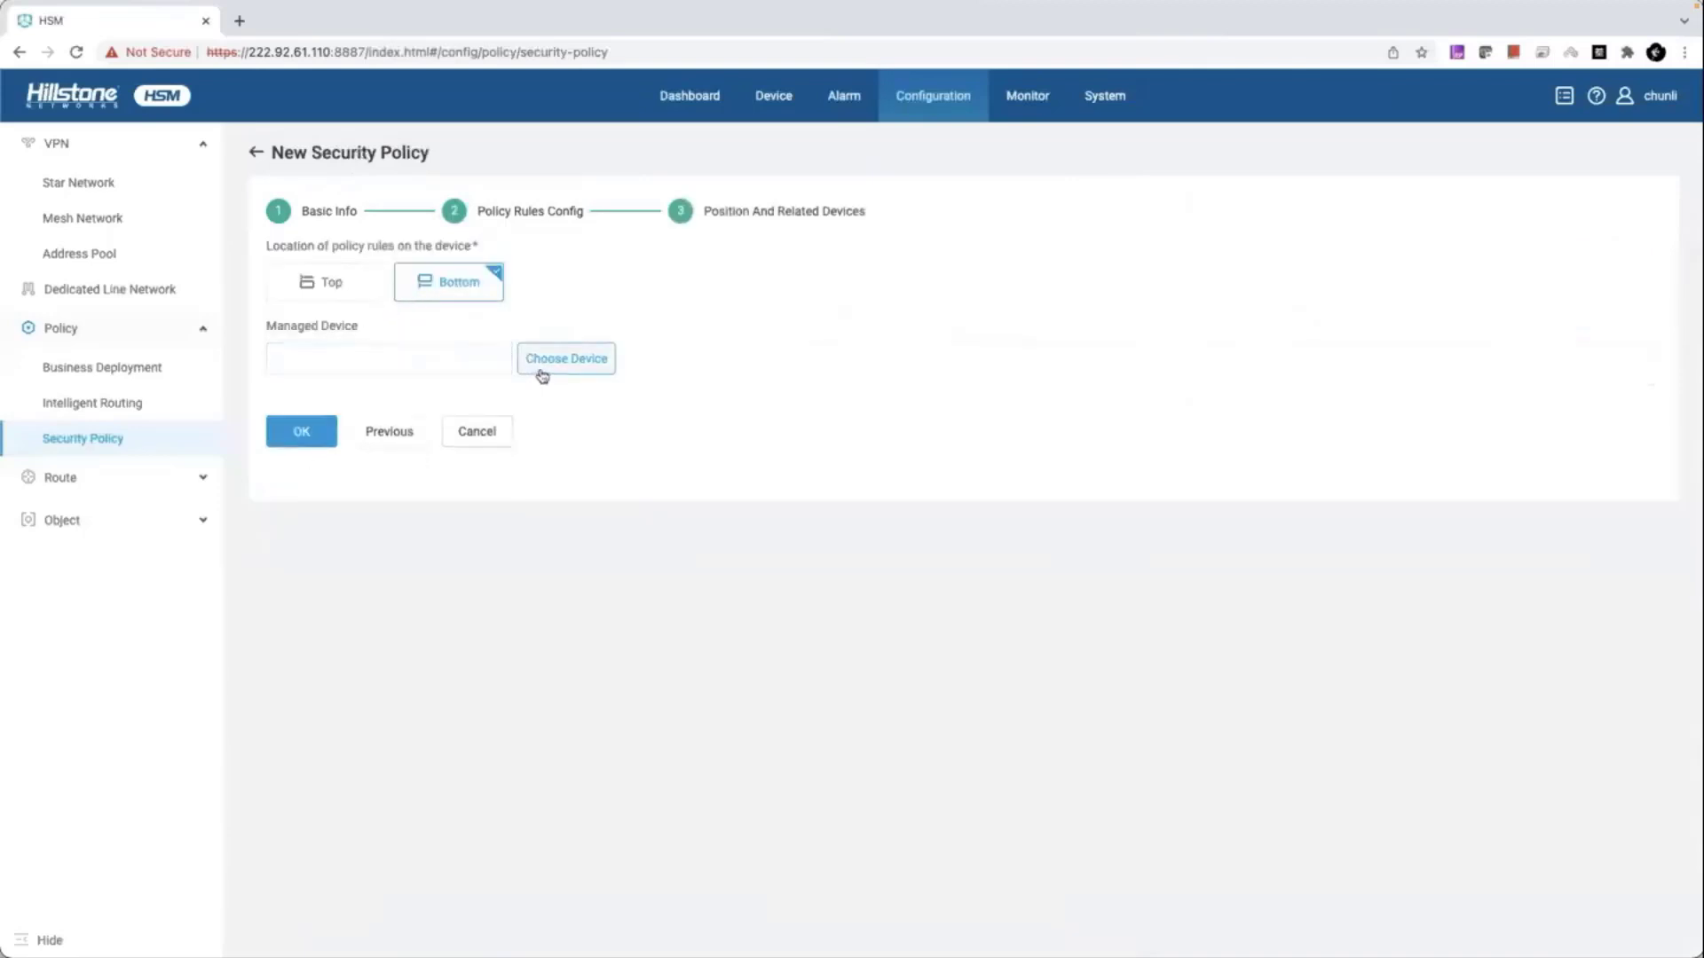
pyautogui.click(541, 373)
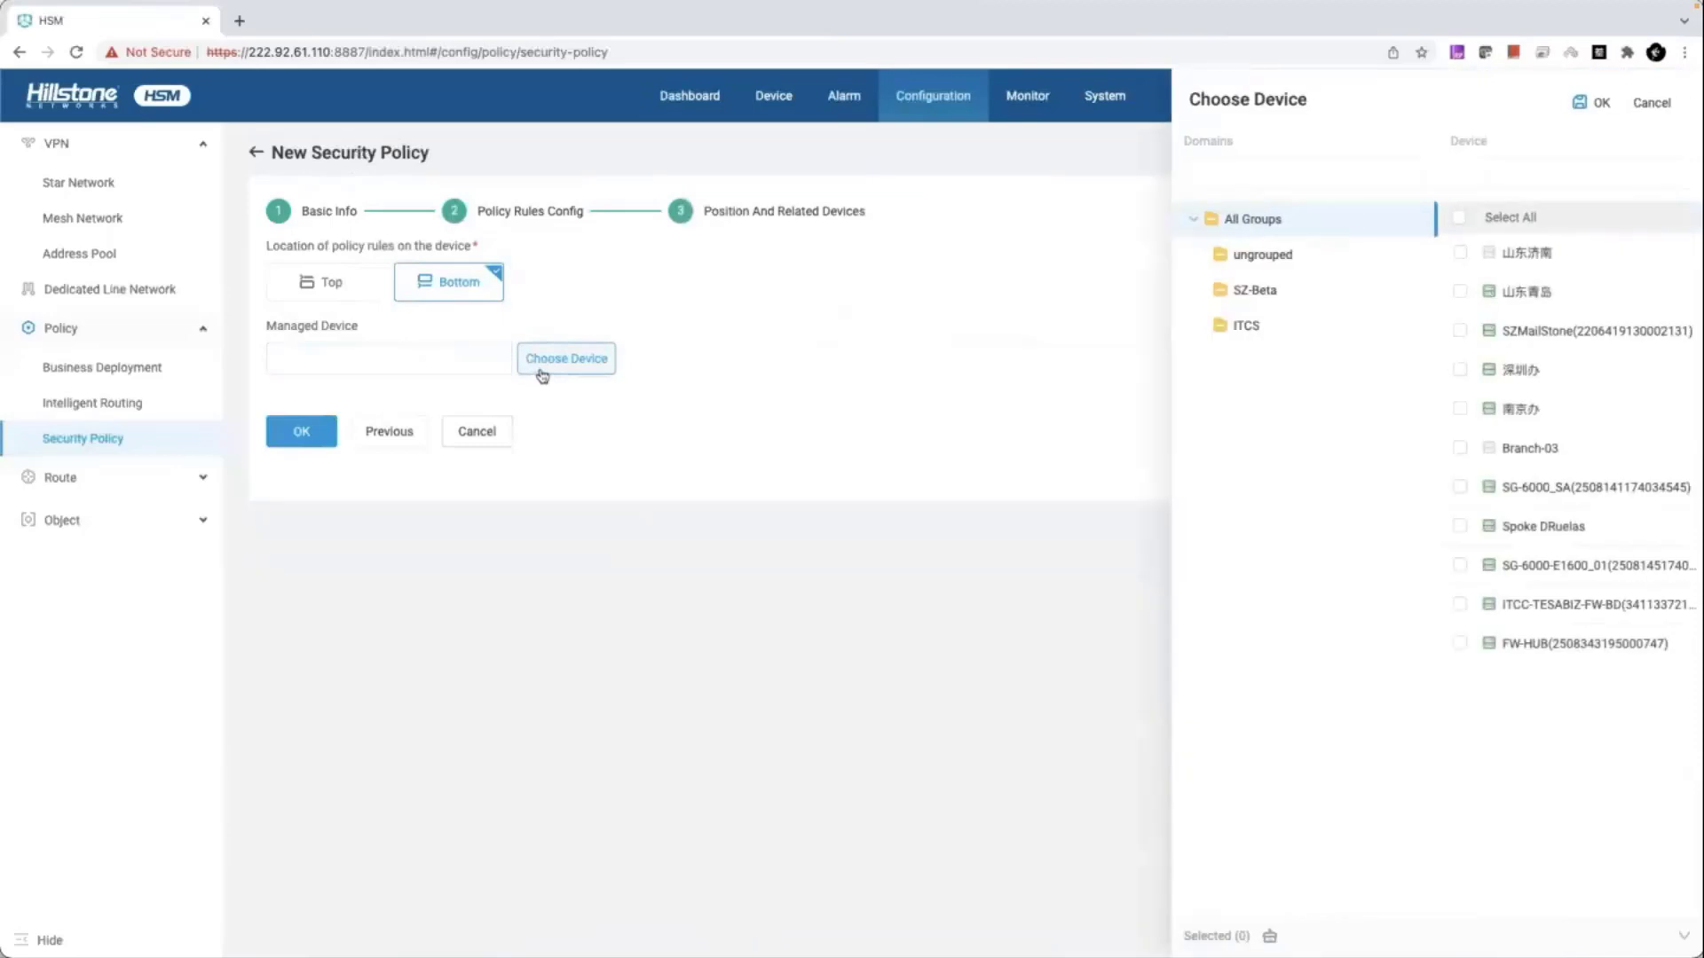
pyautogui.click(495, 439)
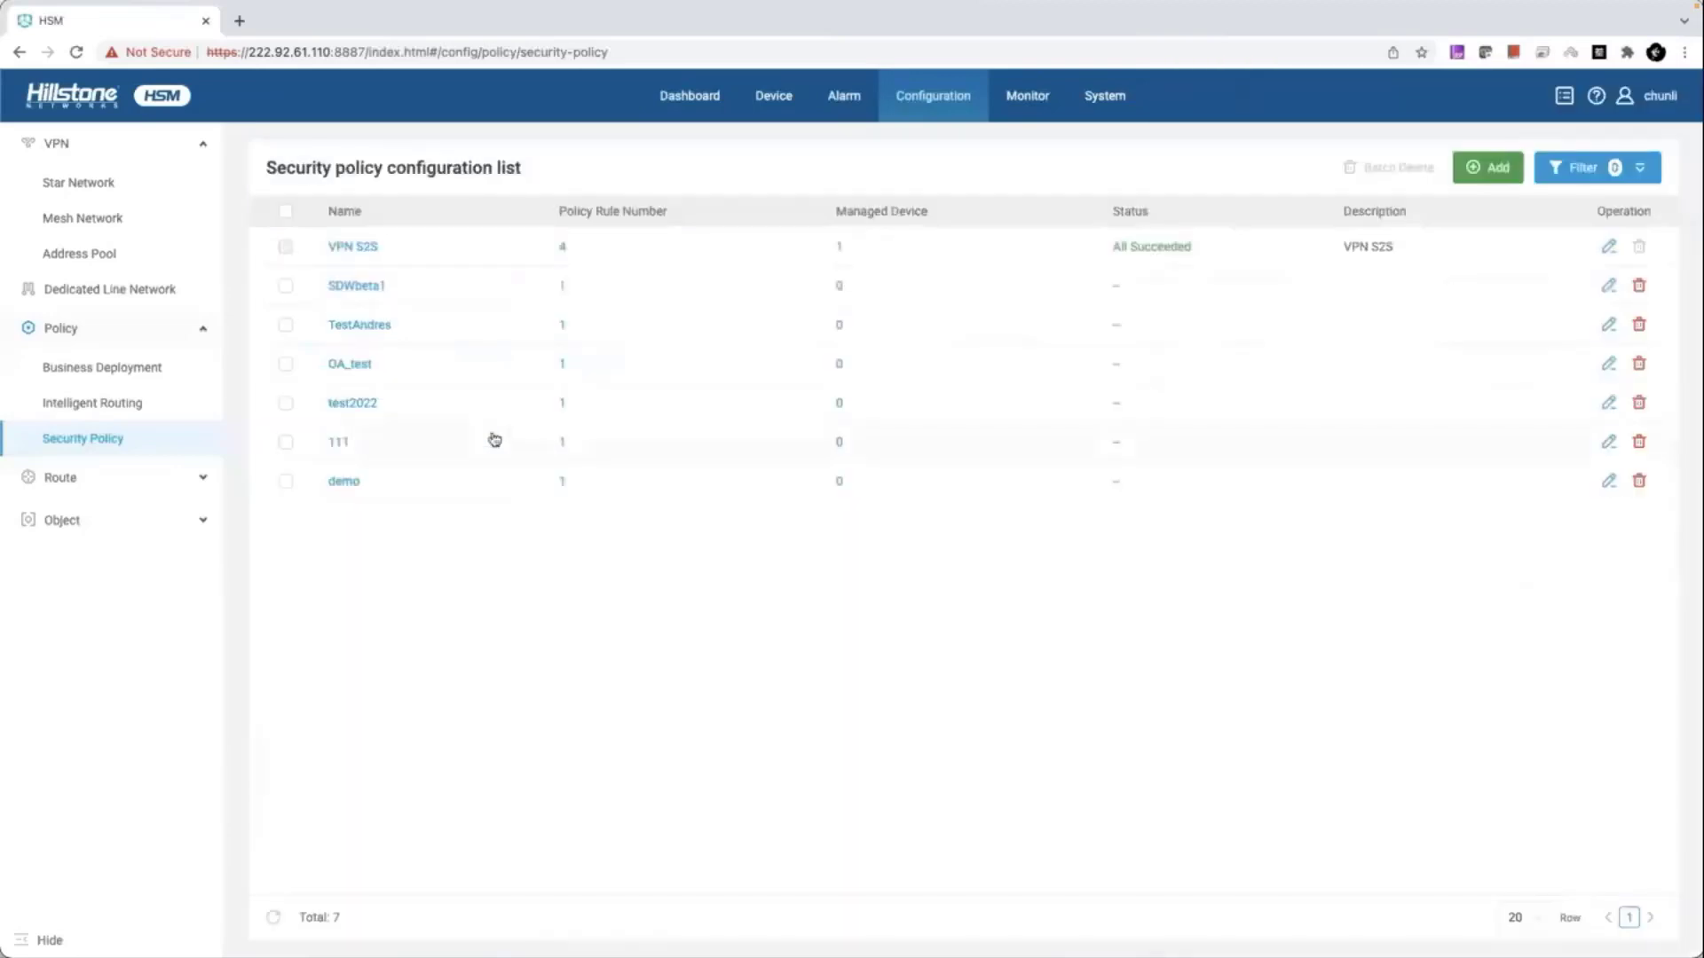
pyautogui.click(202, 482)
pyautogui.click(125, 517)
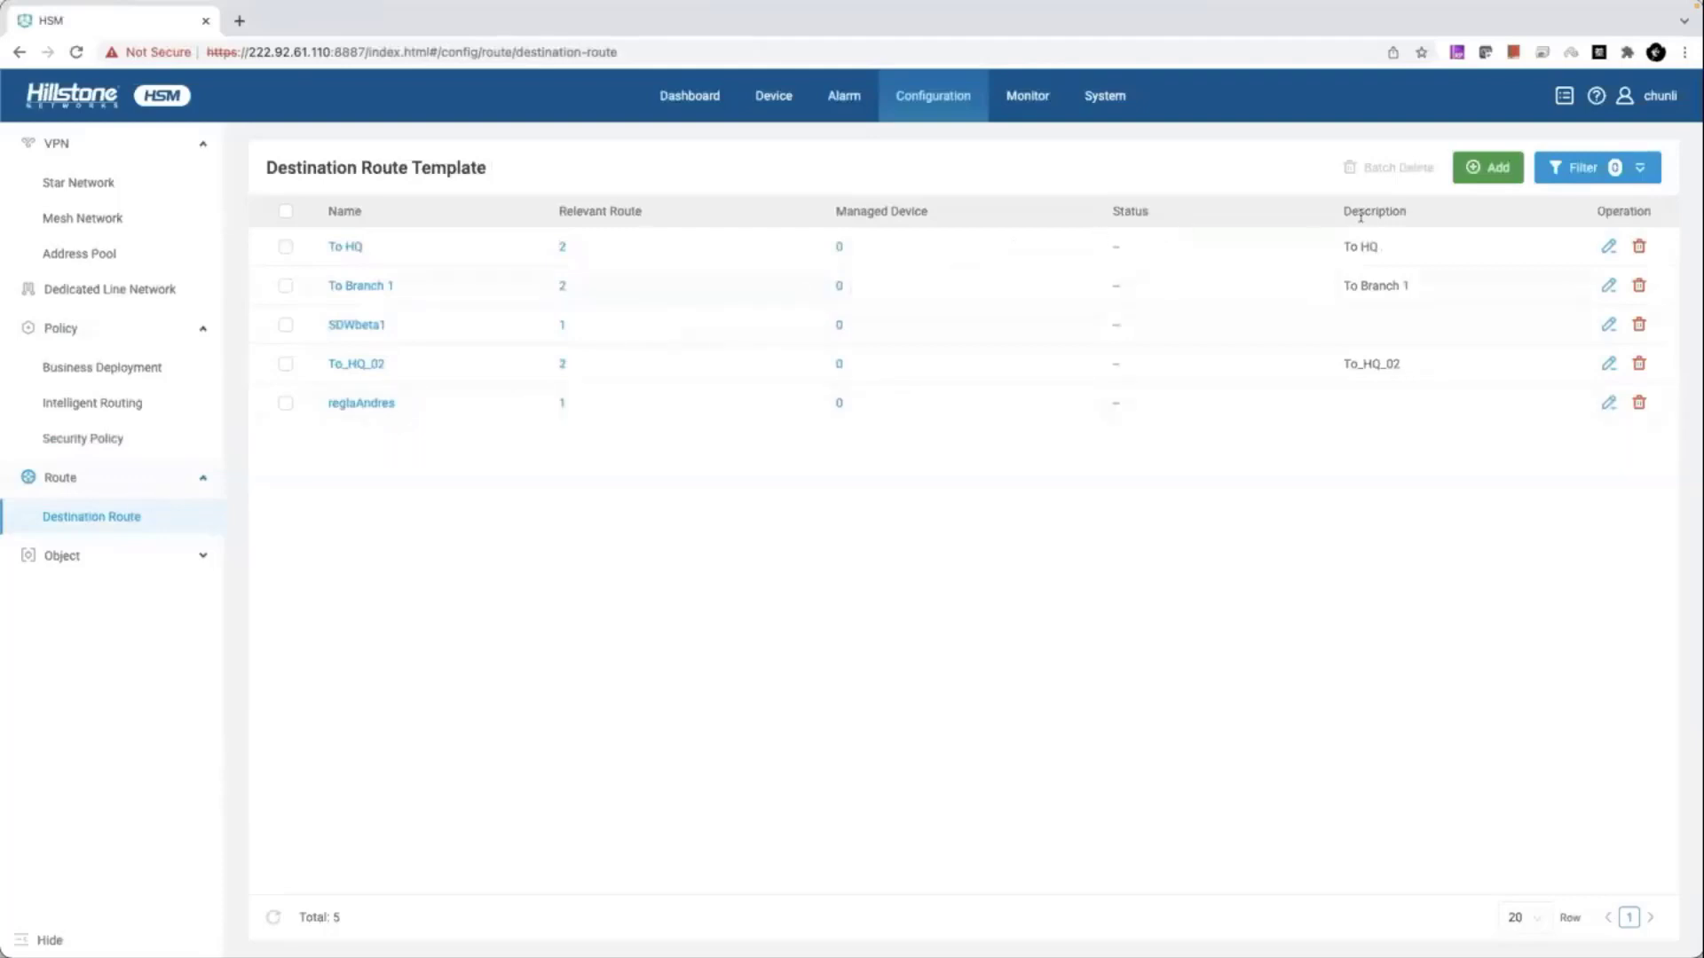
# - Create a destination route template named 'demo' and open a new route form on its routes step
pyautogui.click(1491, 170)
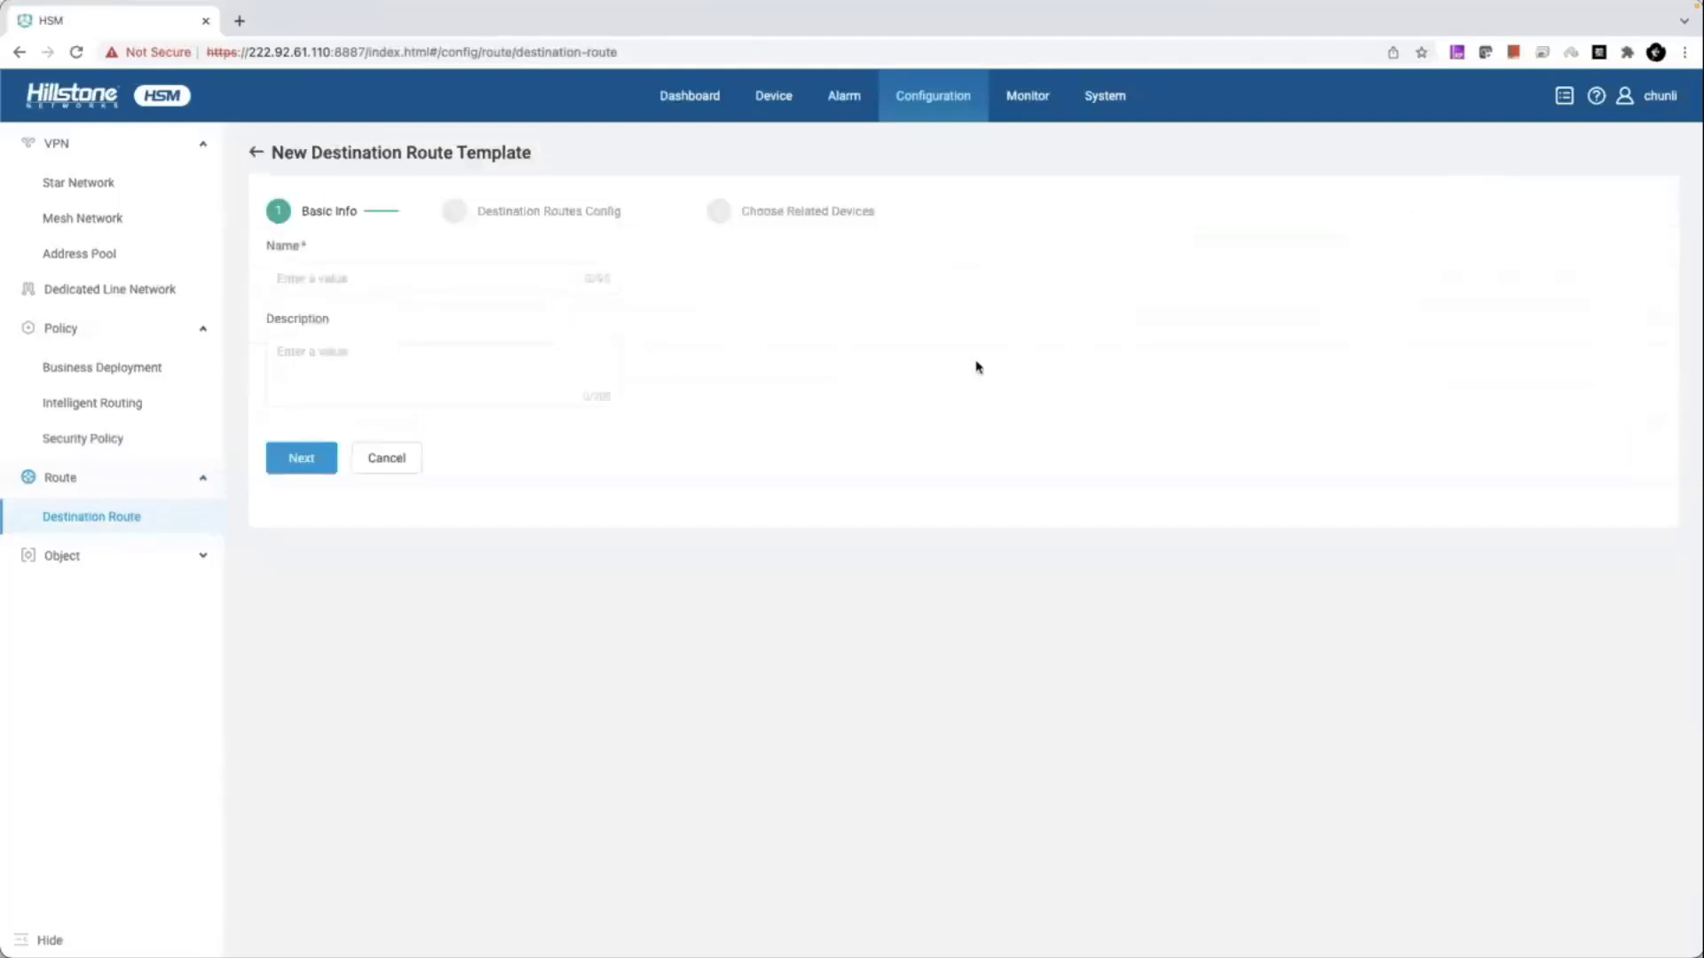
pyautogui.click(515, 282)
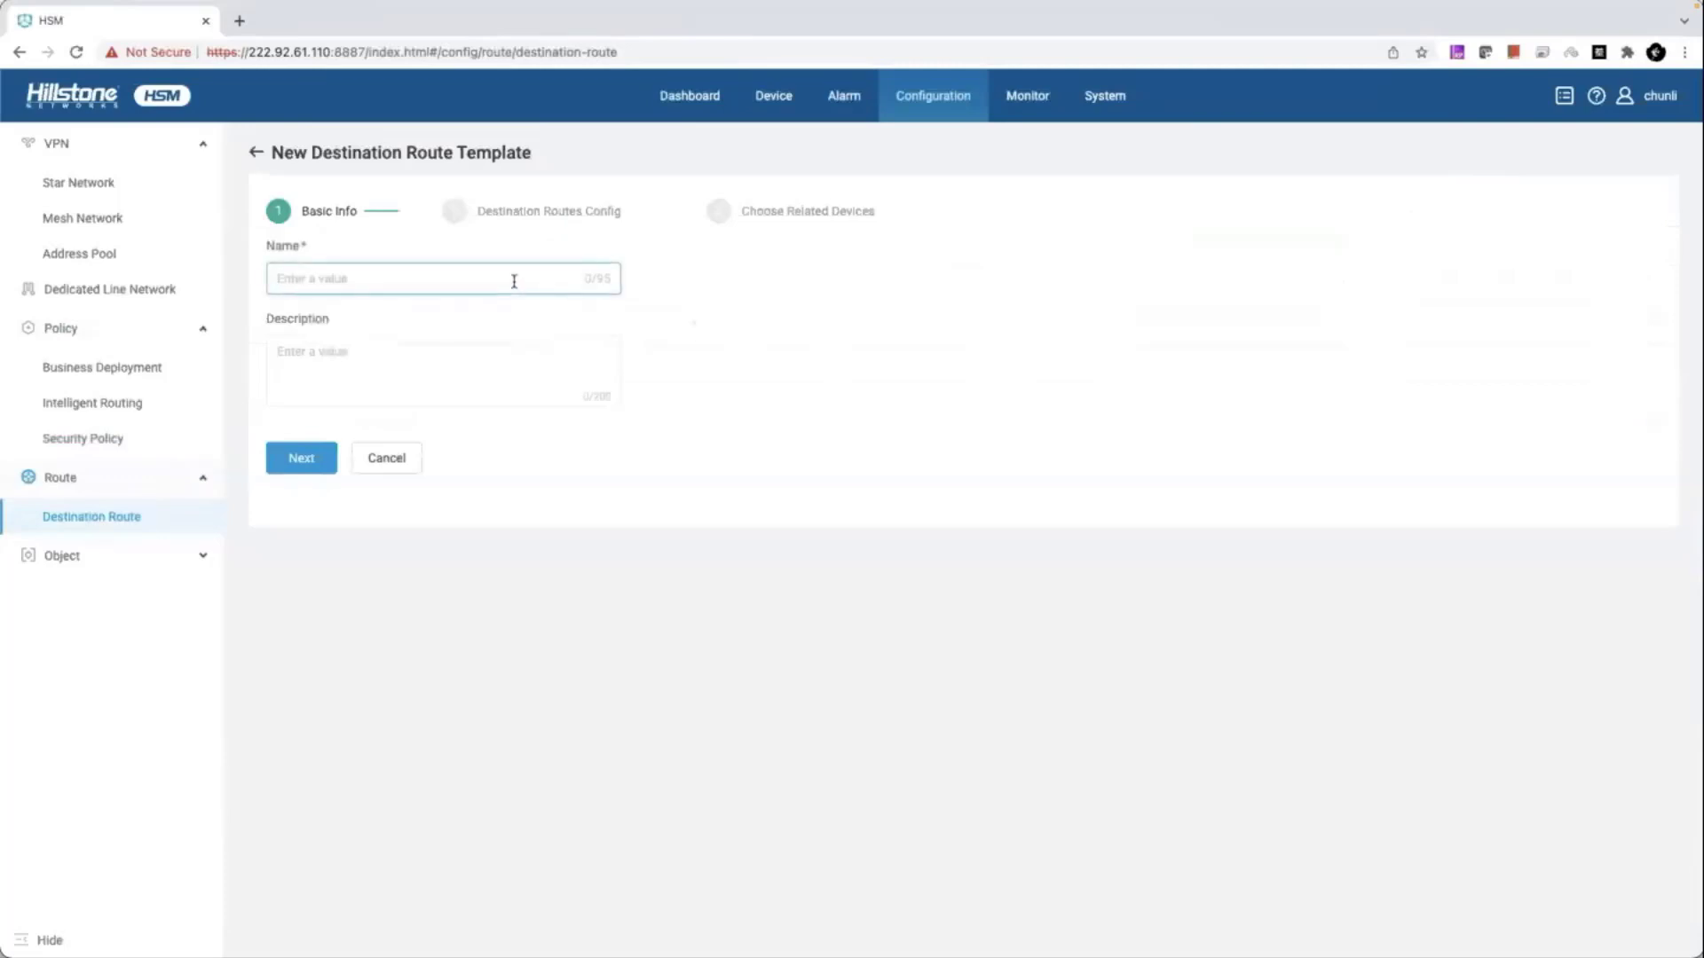
pyautogui.write('demo')
pyautogui.click(325, 466)
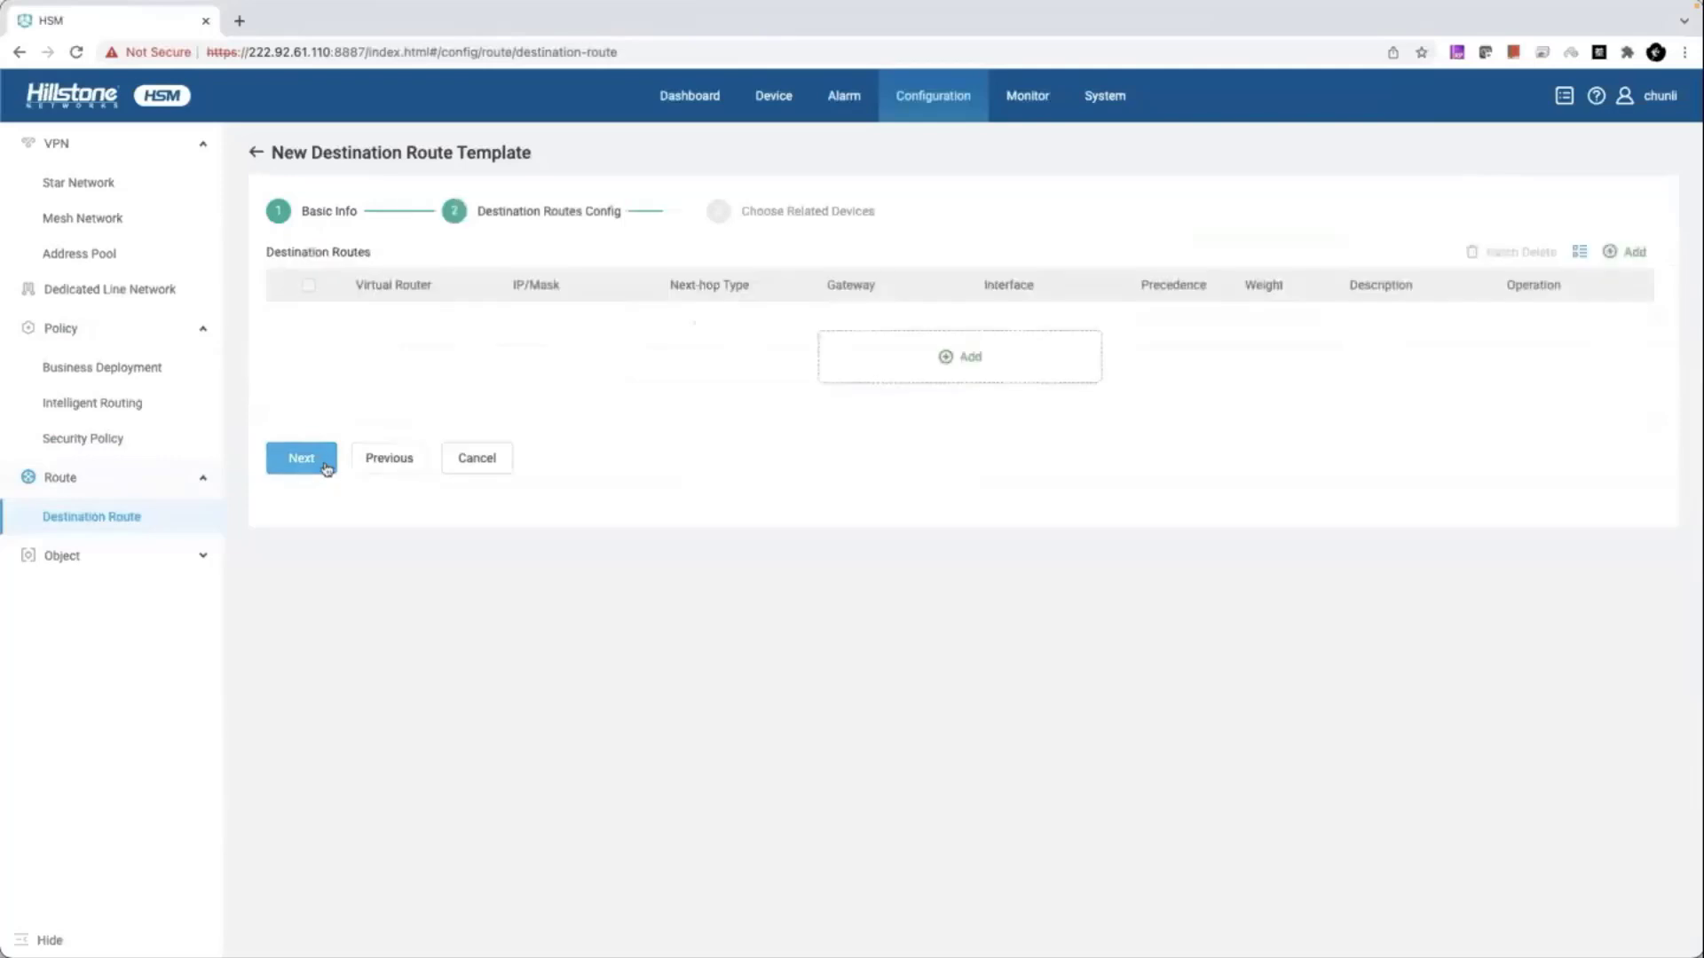
pyautogui.click(879, 376)
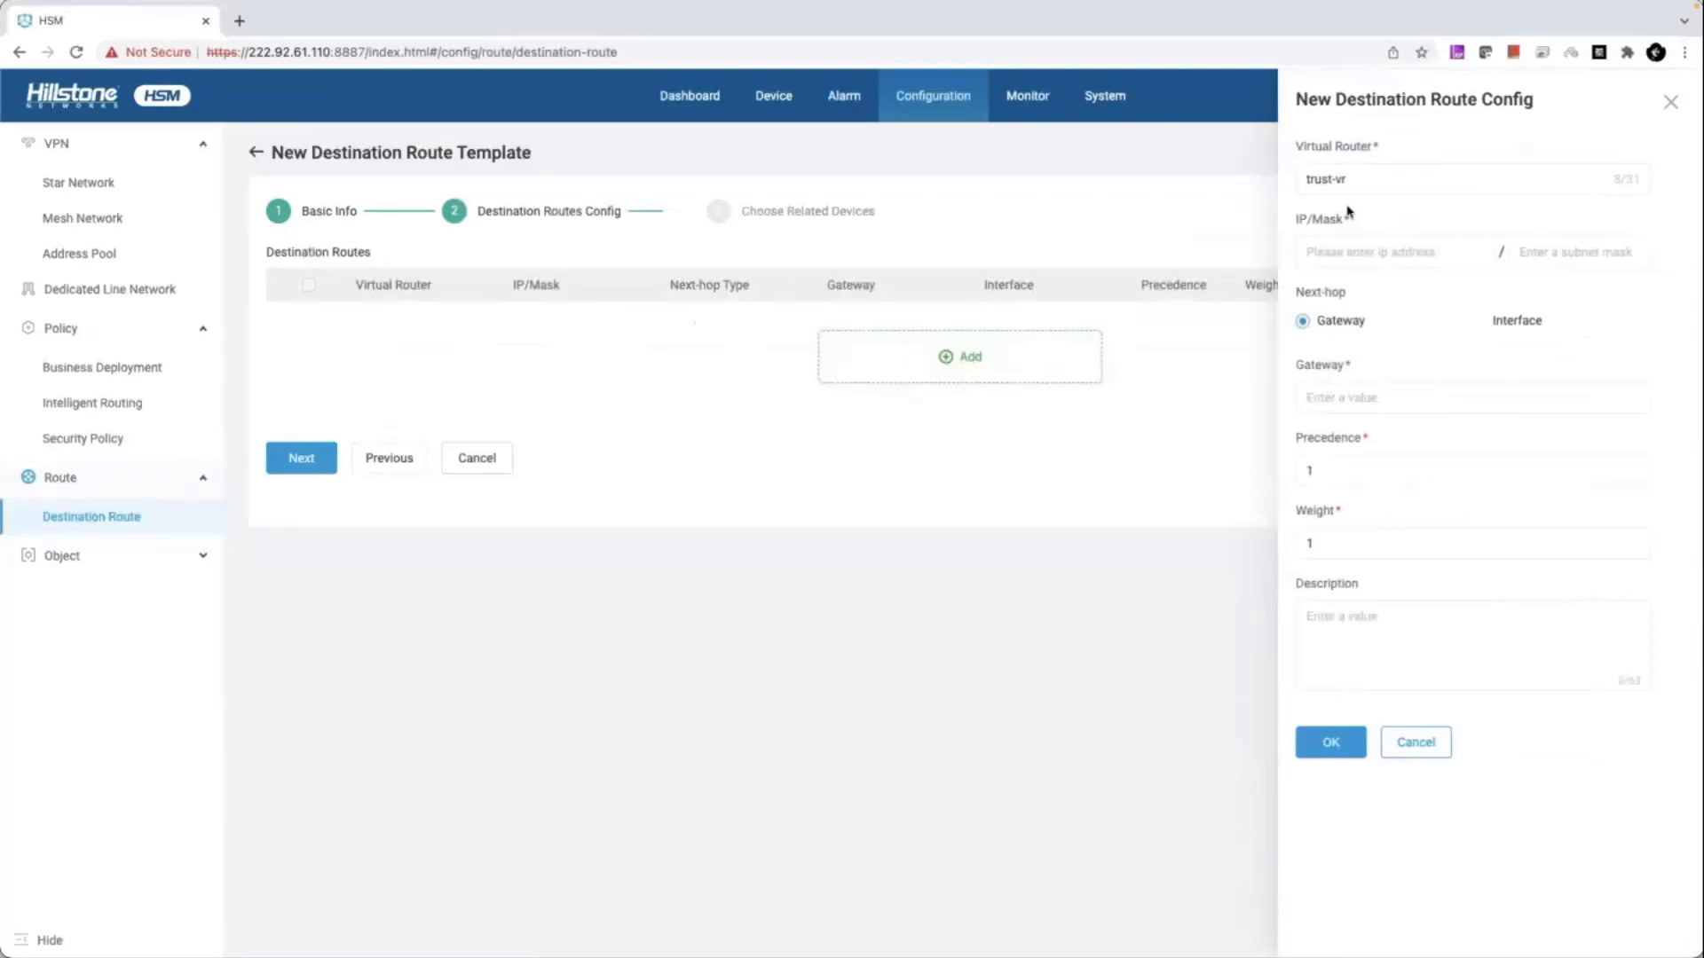
# - Enter 0.0.0.0 with mask 0 as the new route's destination
pyautogui.click(1356, 252)
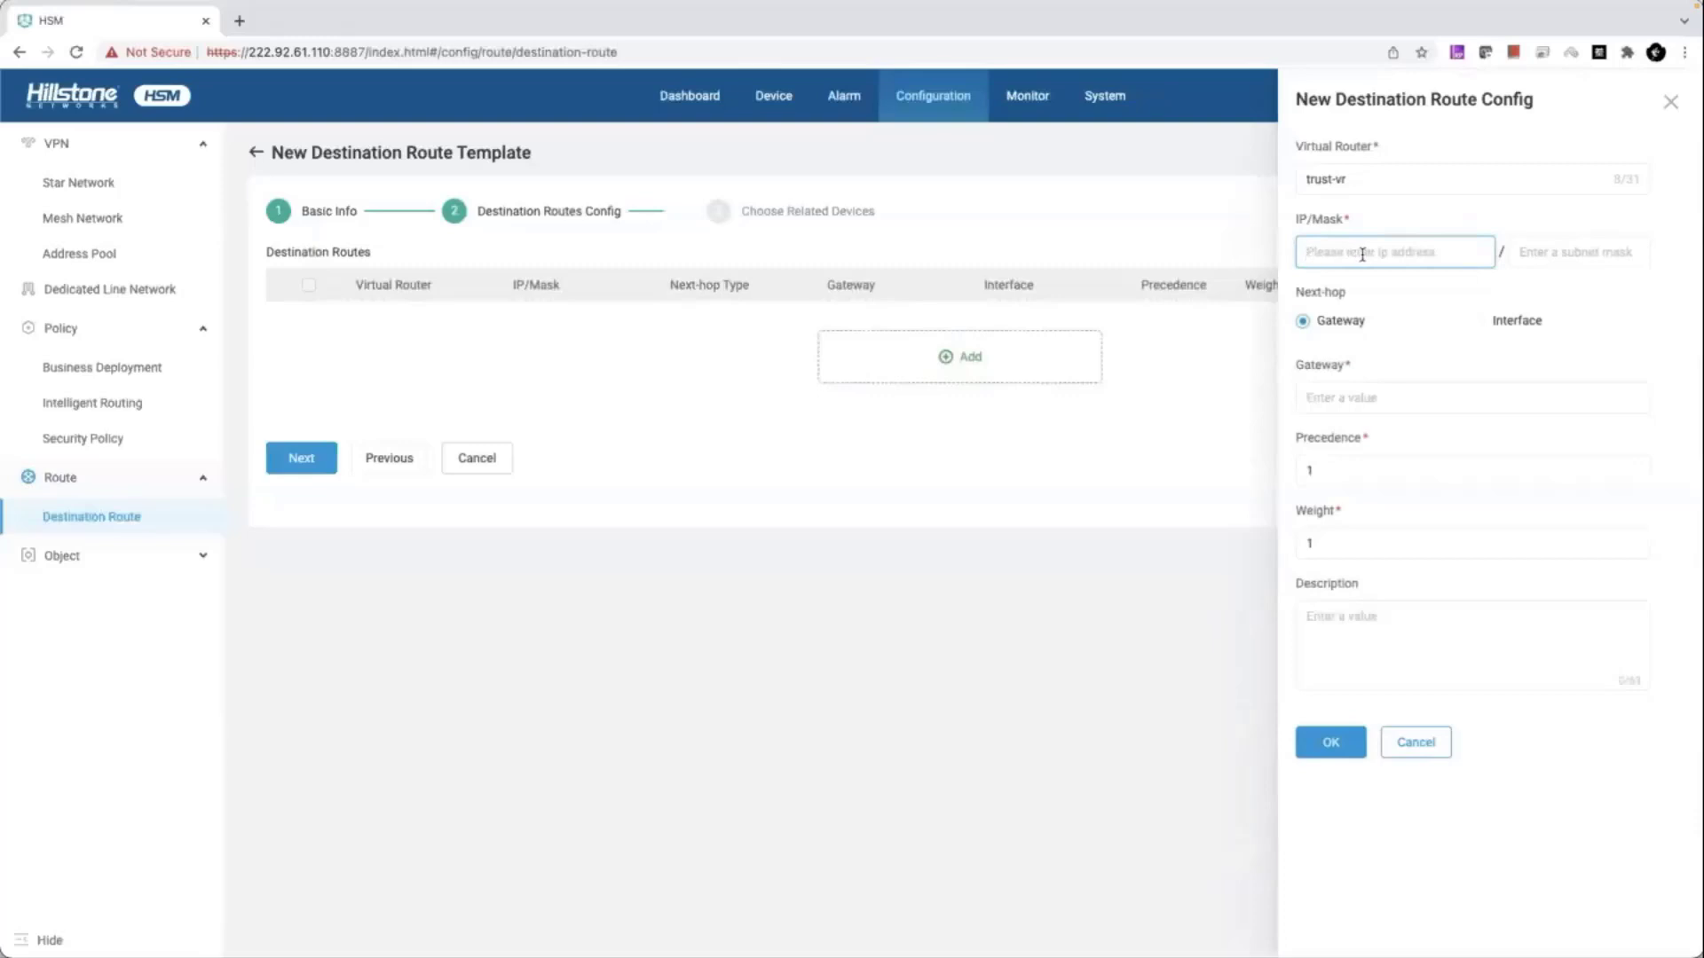
pyautogui.write('0.0.0')
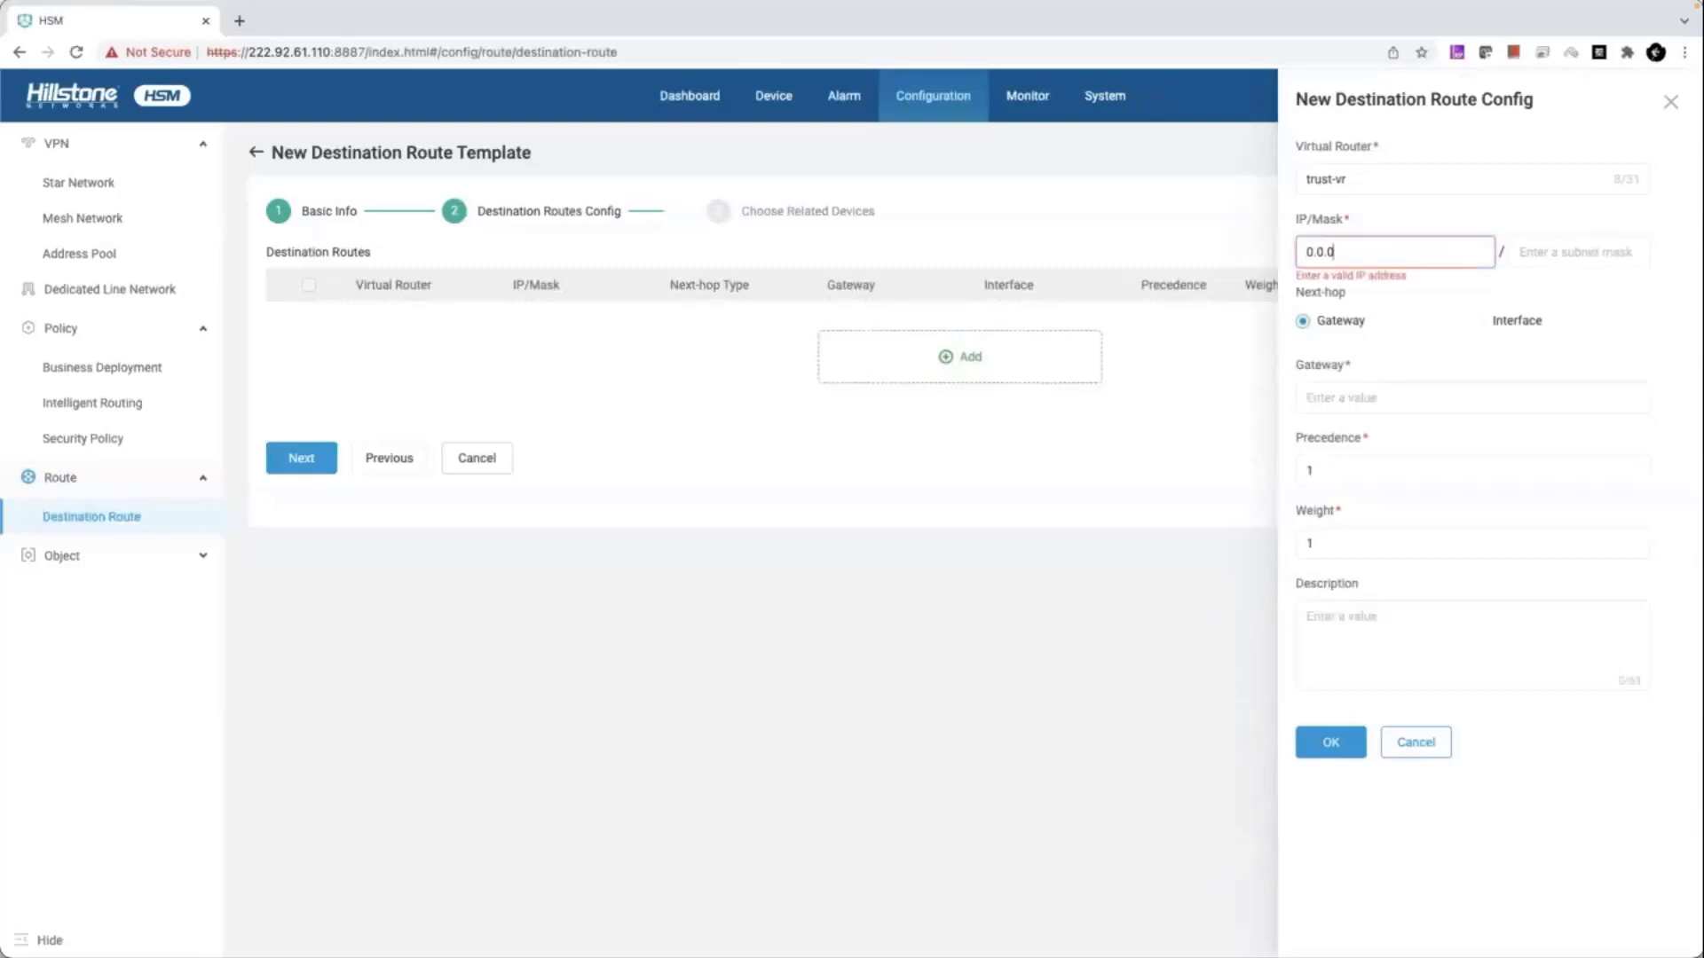
pyautogui.write('.0')
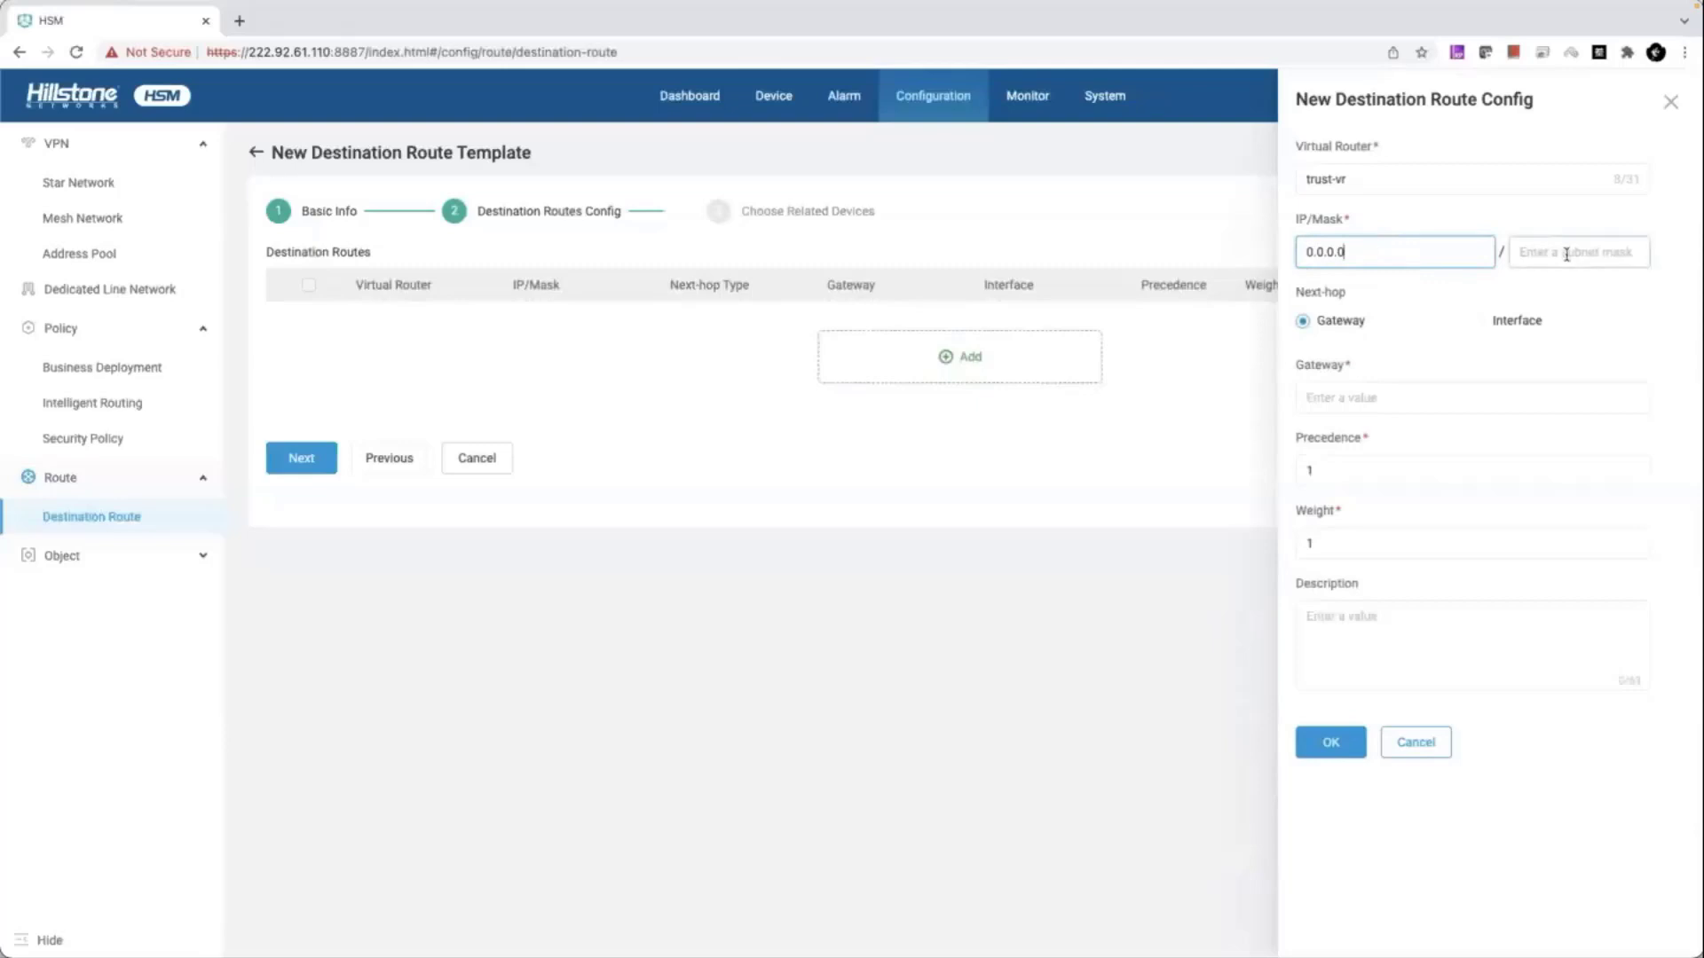
pyautogui.click(1541, 252)
pyautogui.write('0')
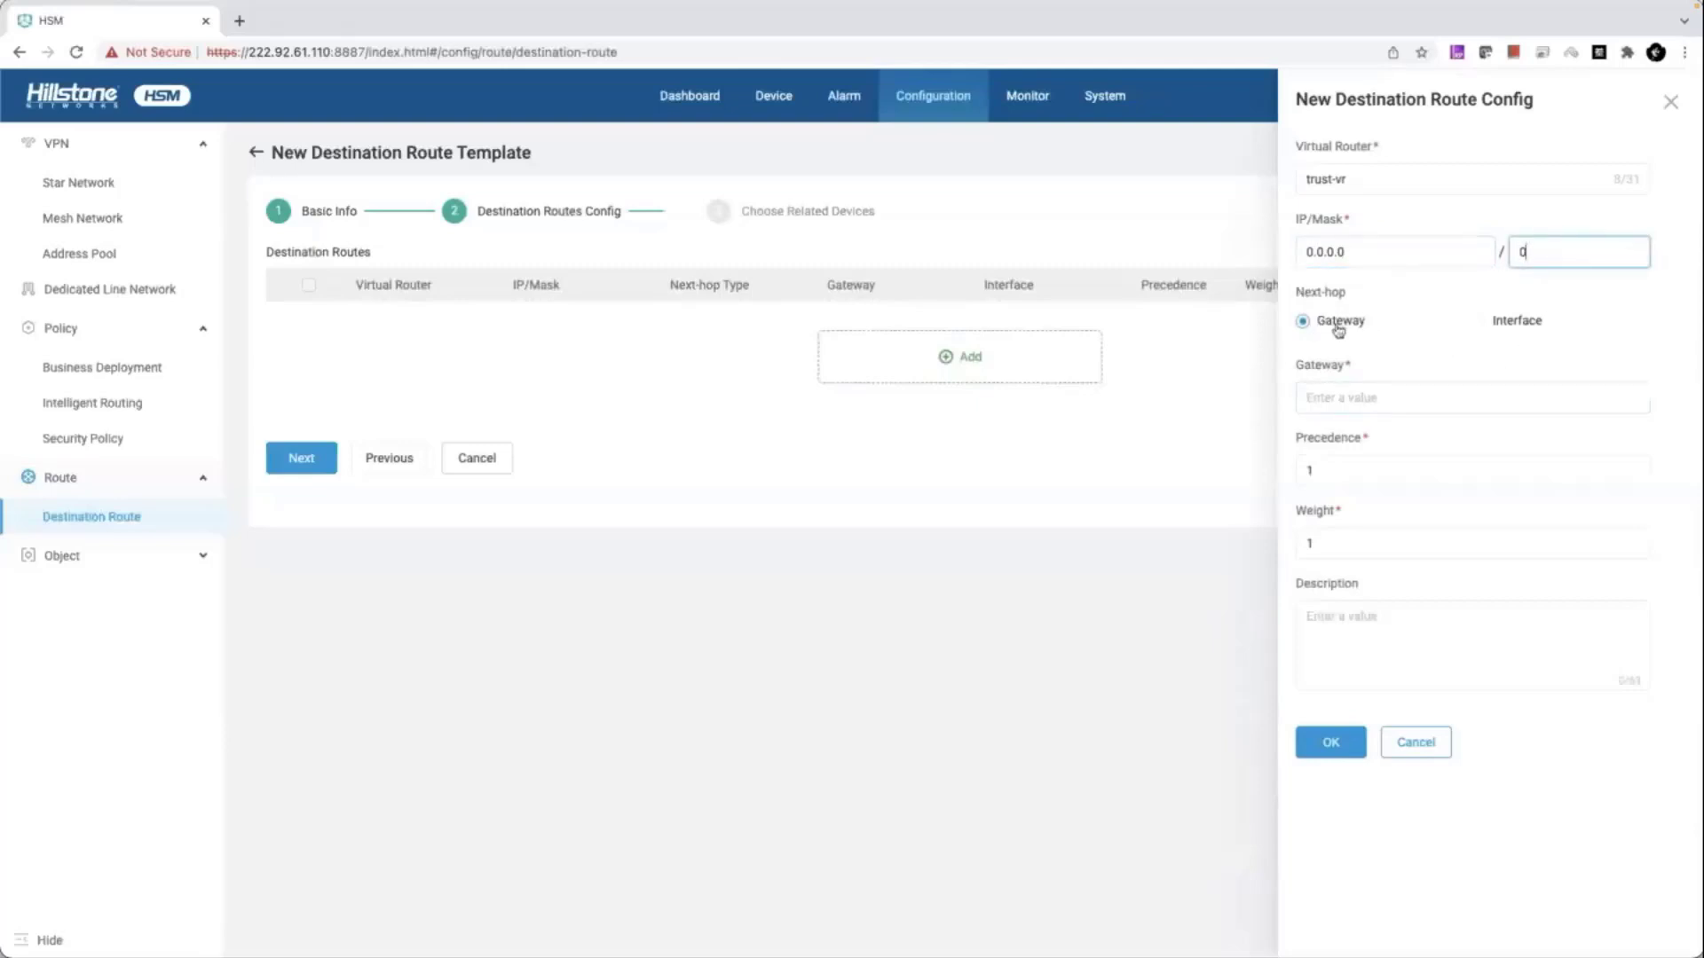
# - Compare the Interface and Gateway next-hop options, then discard the route unsaved
pyautogui.click(1480, 321)
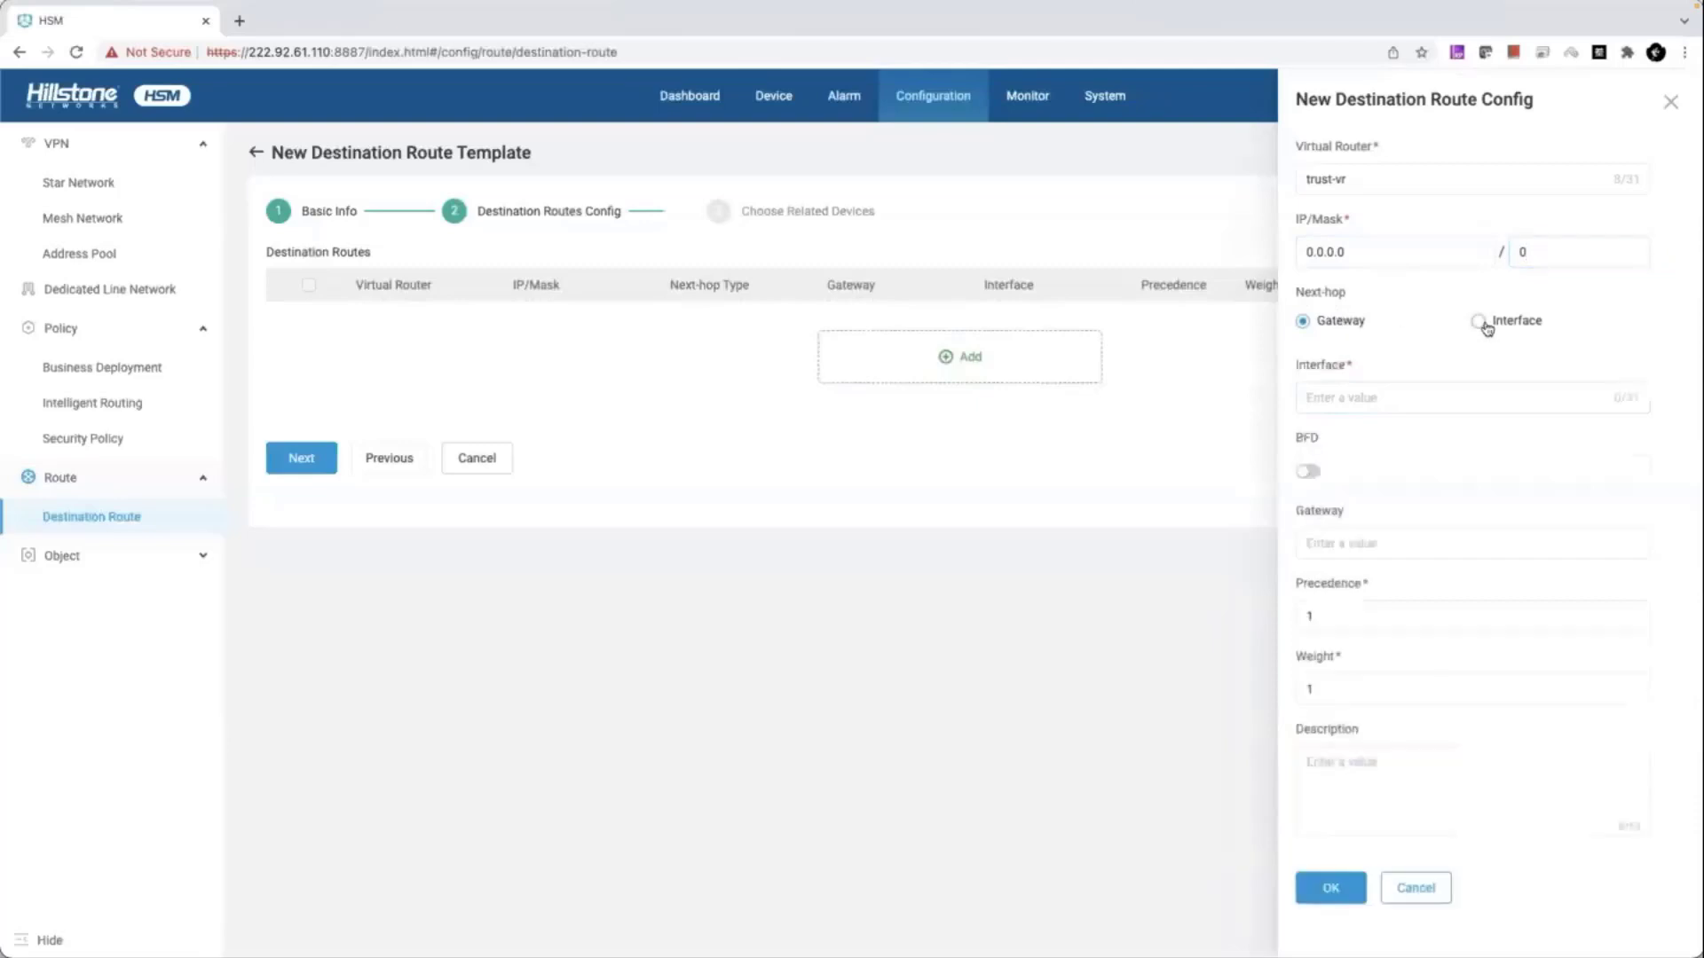
pyautogui.click(1386, 399)
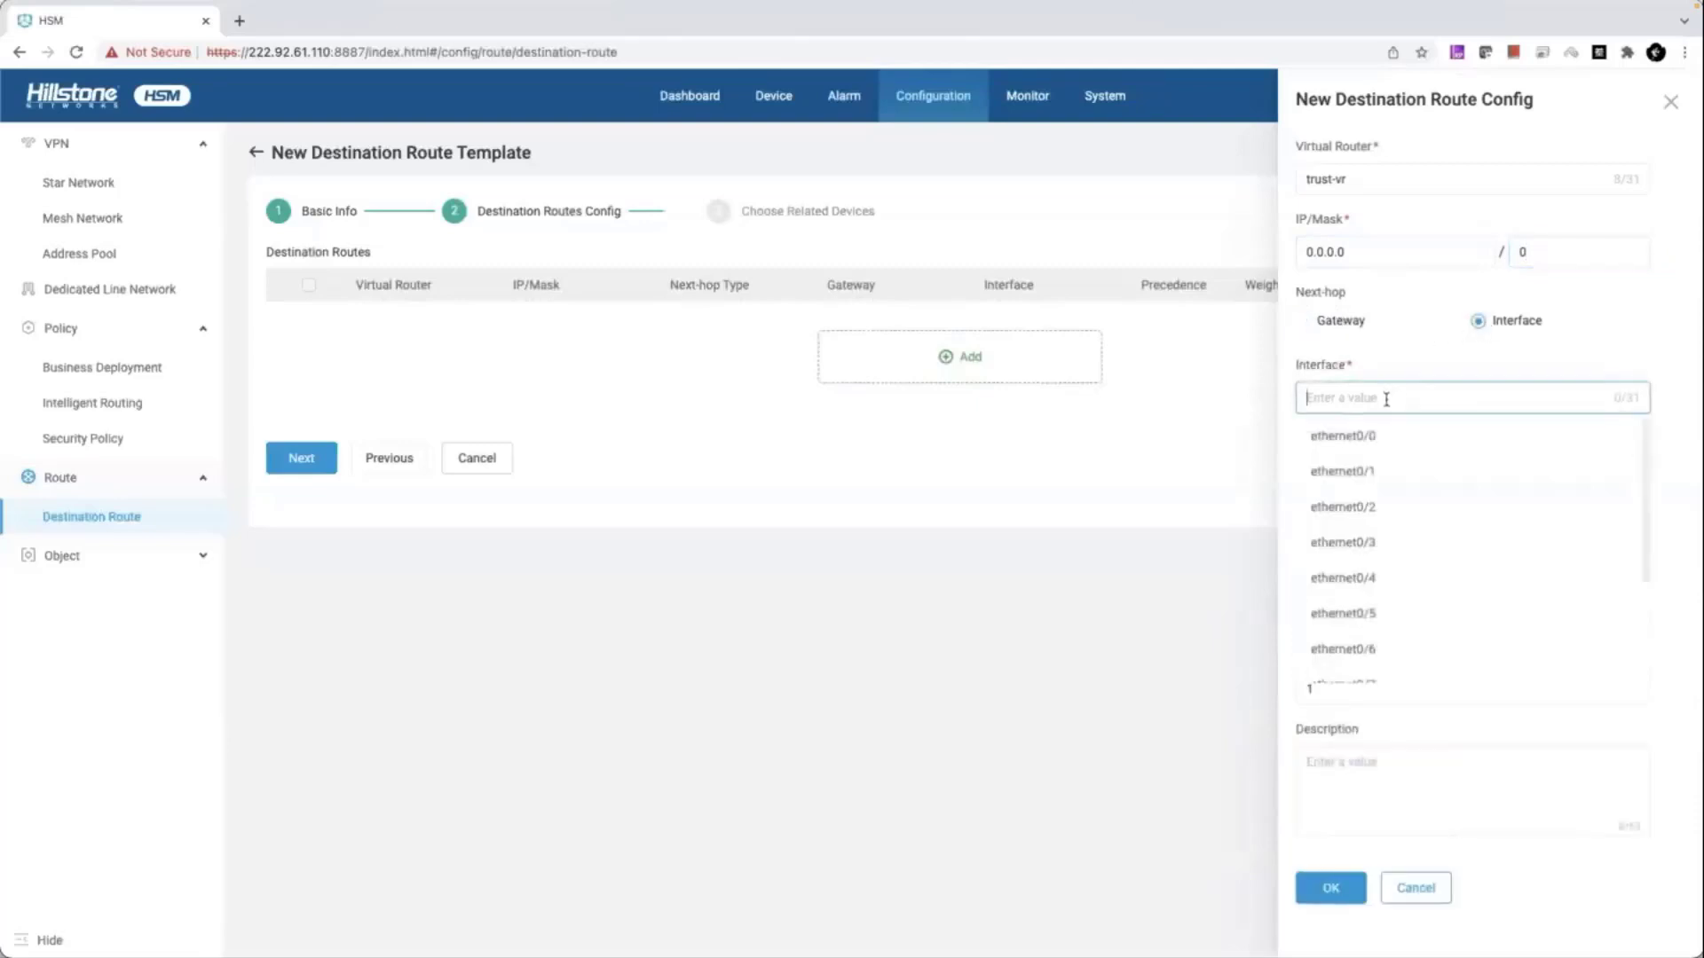
pyautogui.click(1324, 323)
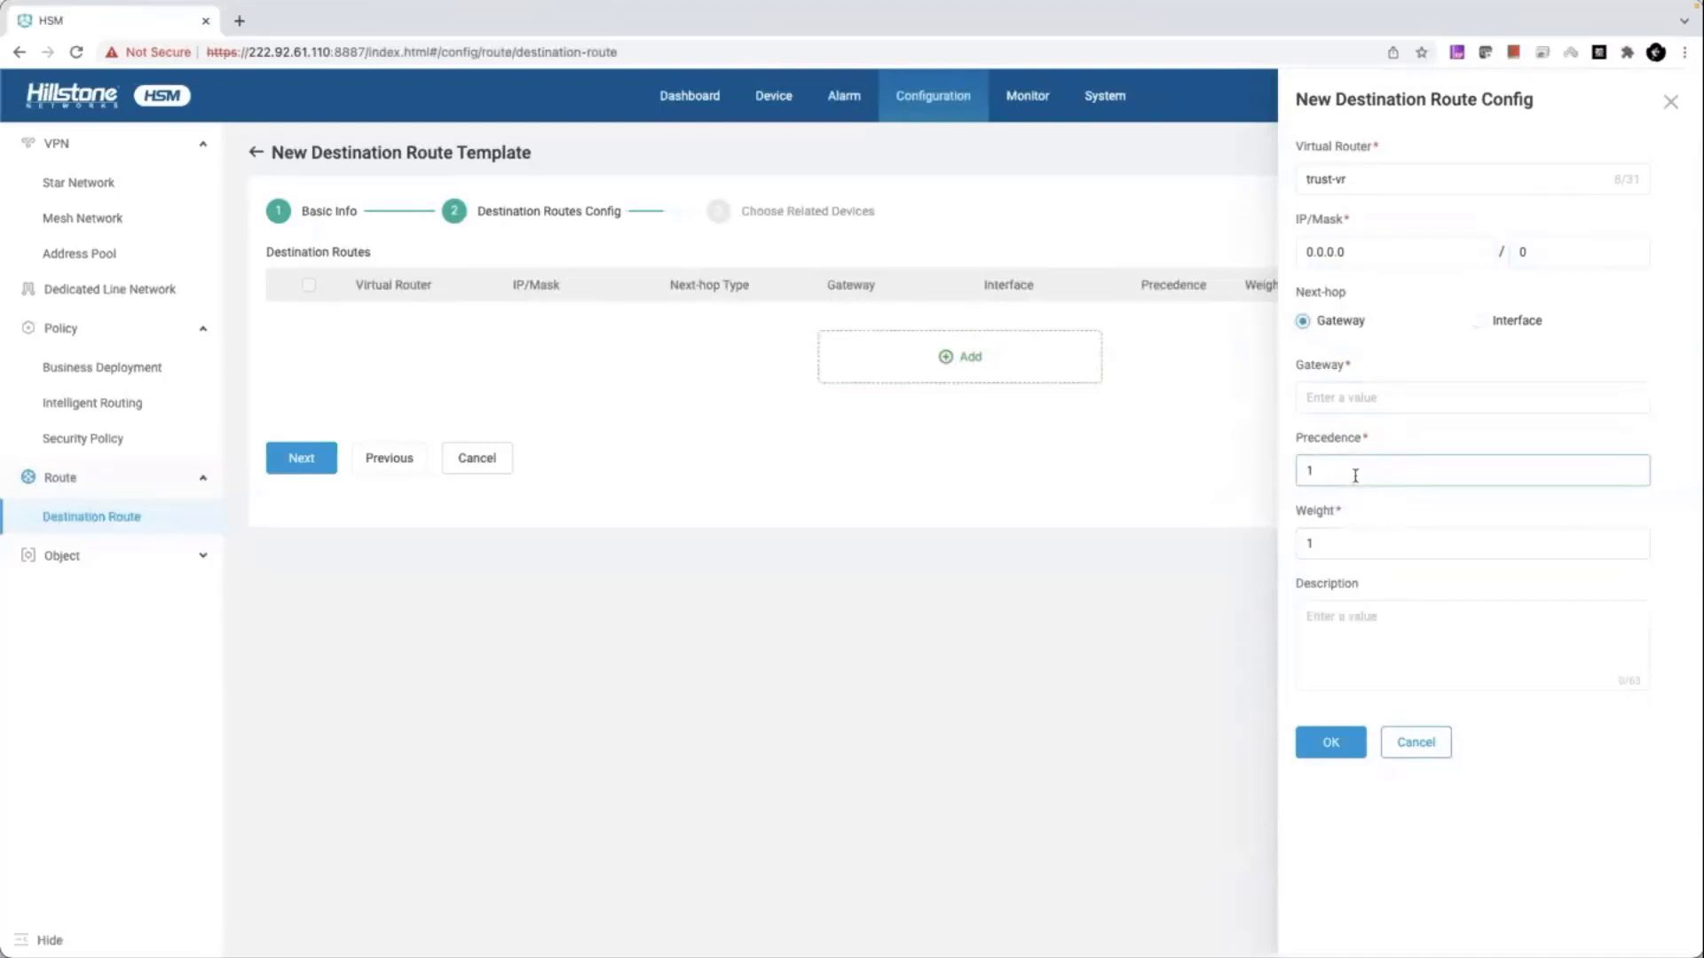
pyautogui.click(1415, 742)
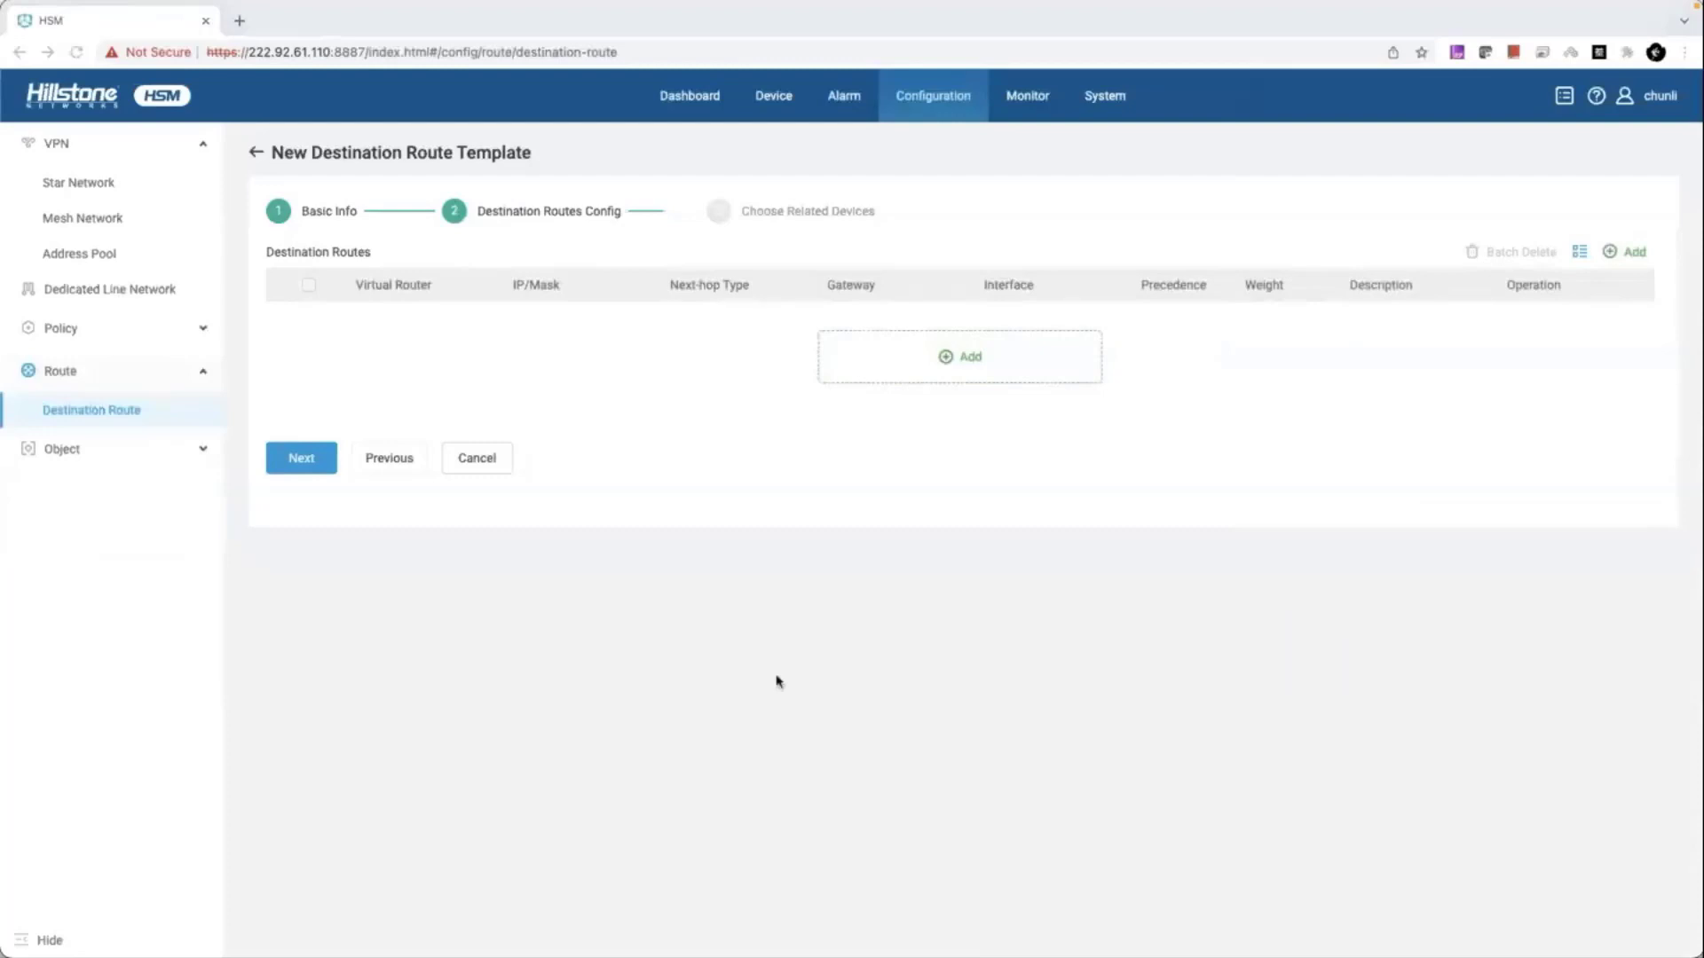
# - Go to Device > O&M Management > Configuration File to list the 168 saved configuration files
pyautogui.click(781, 104)
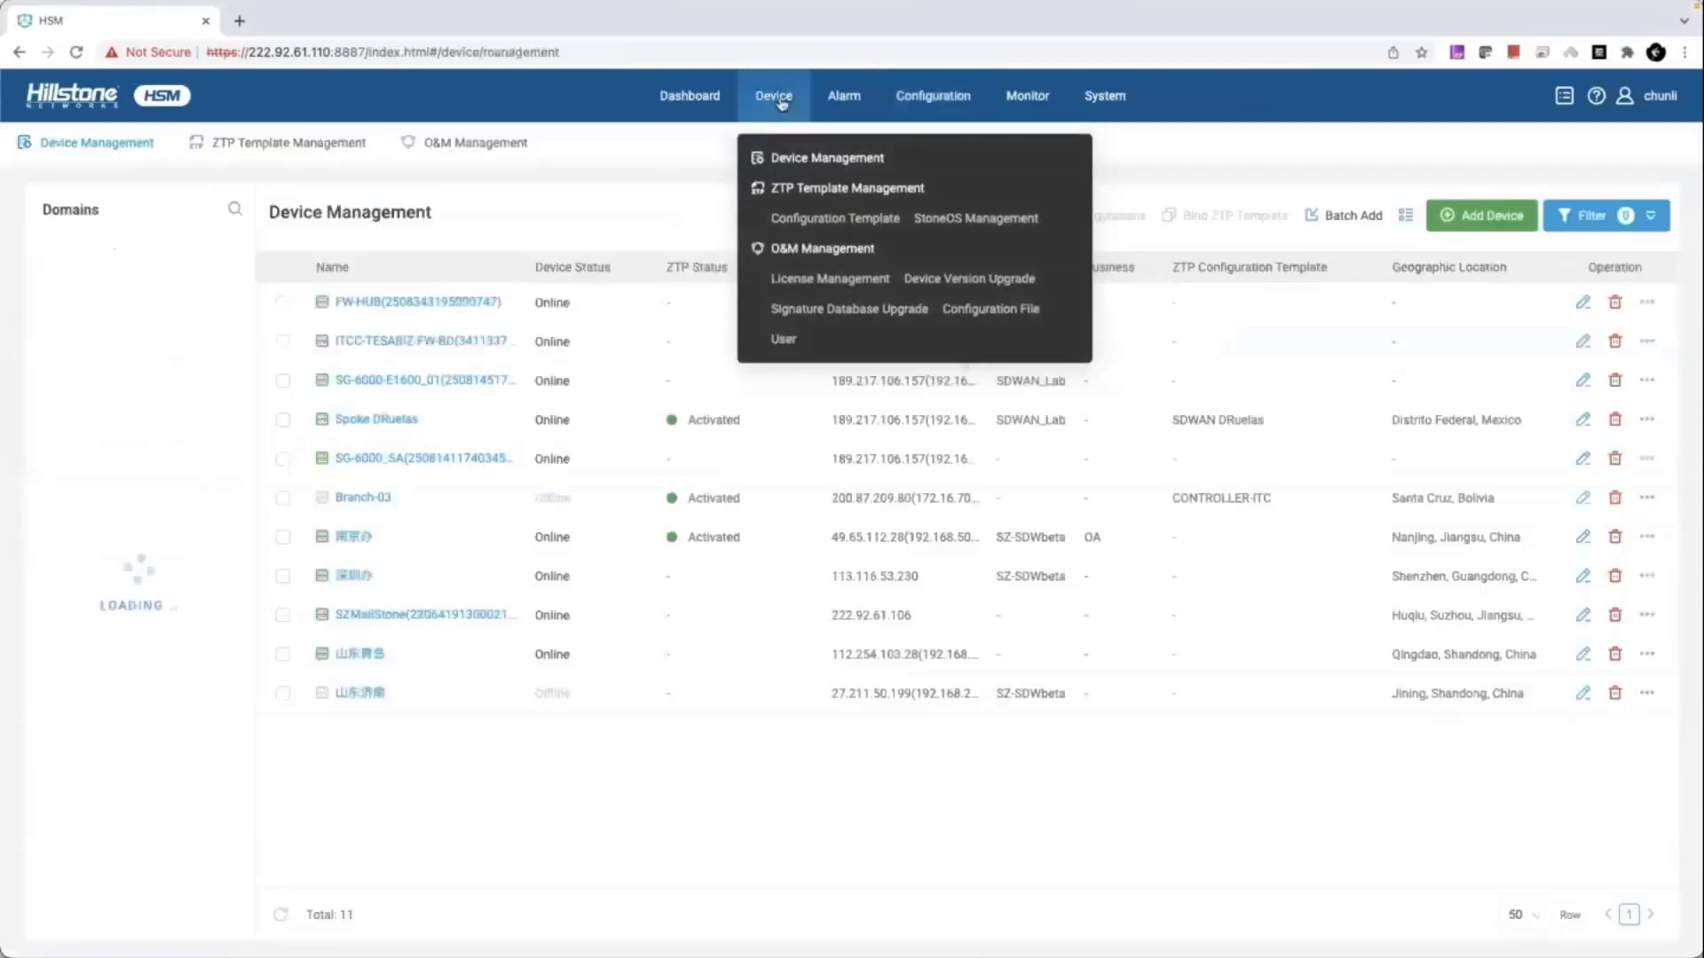
pyautogui.click(506, 156)
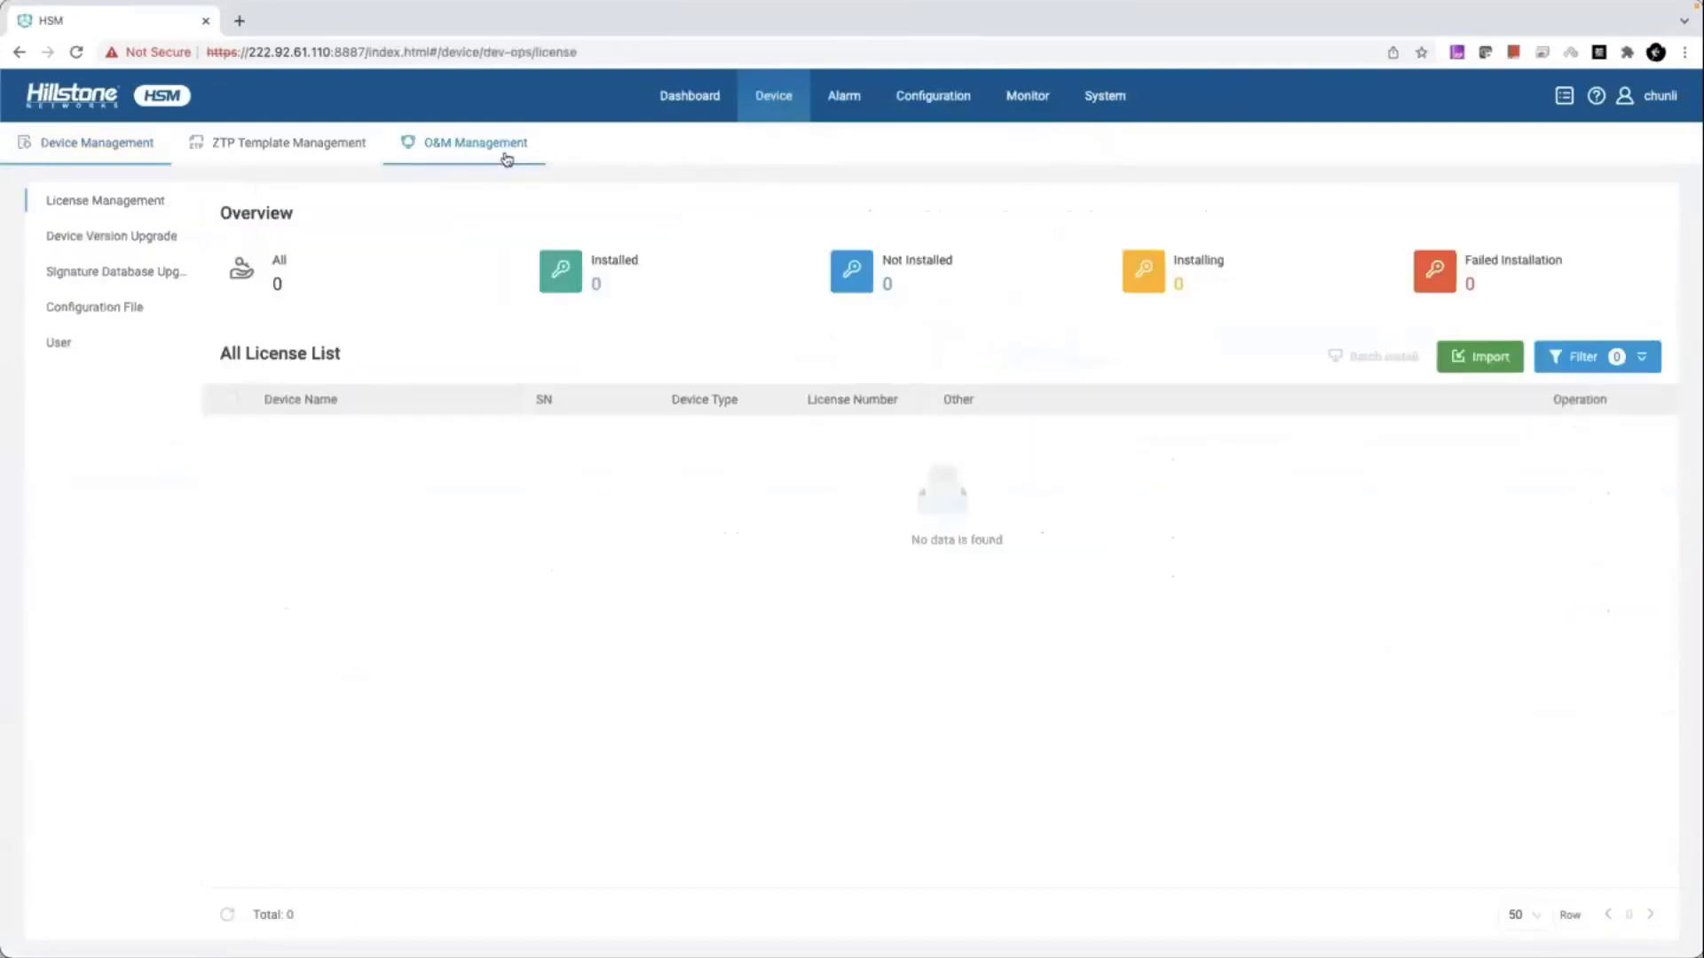
pyautogui.click(123, 310)
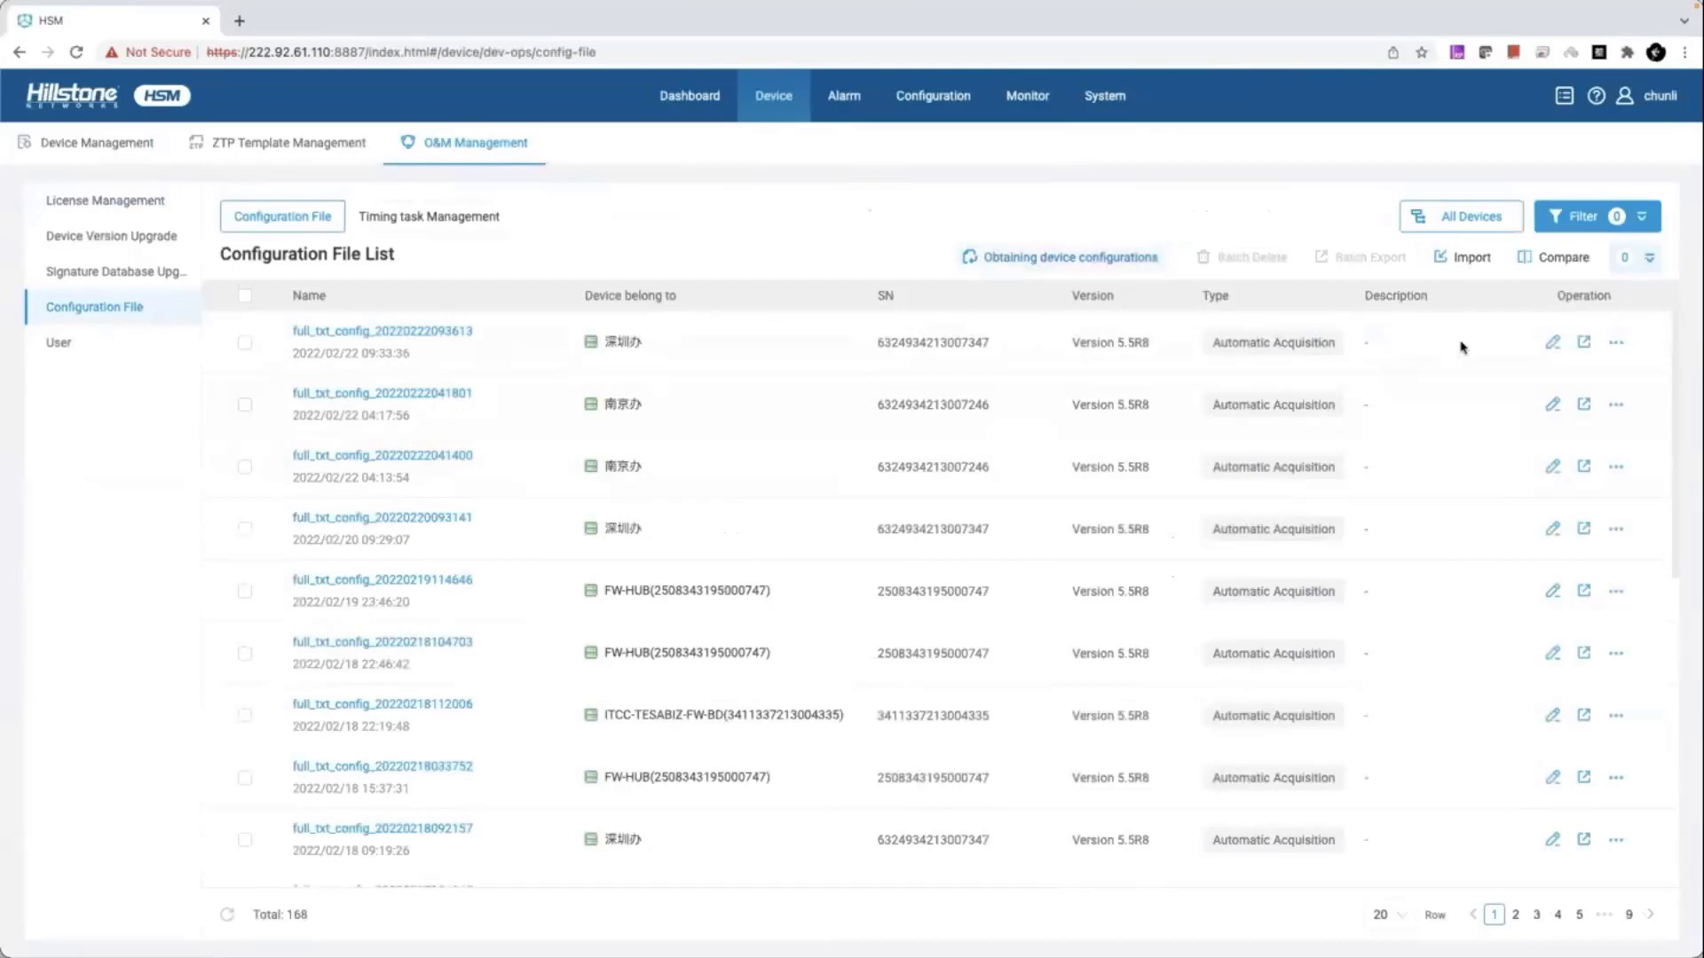
# - Preview the newest file's Edit, Export and more actions, then open Obtaining device configurations
pyautogui.click(1553, 344)
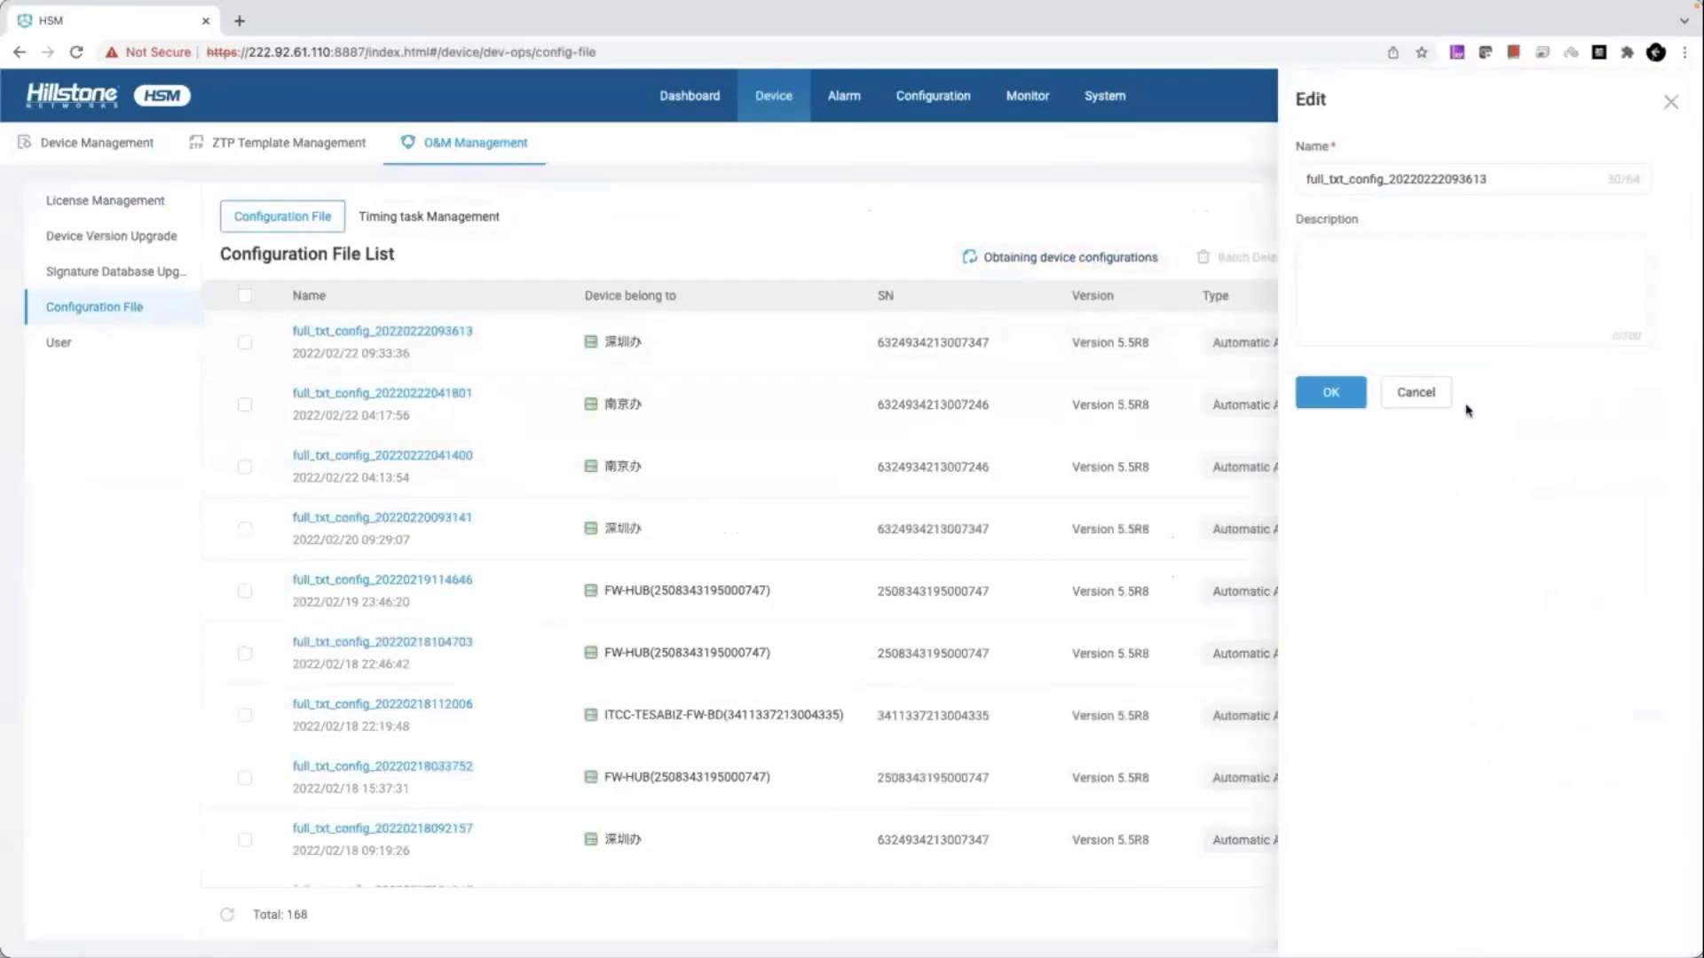
pyautogui.click(1417, 395)
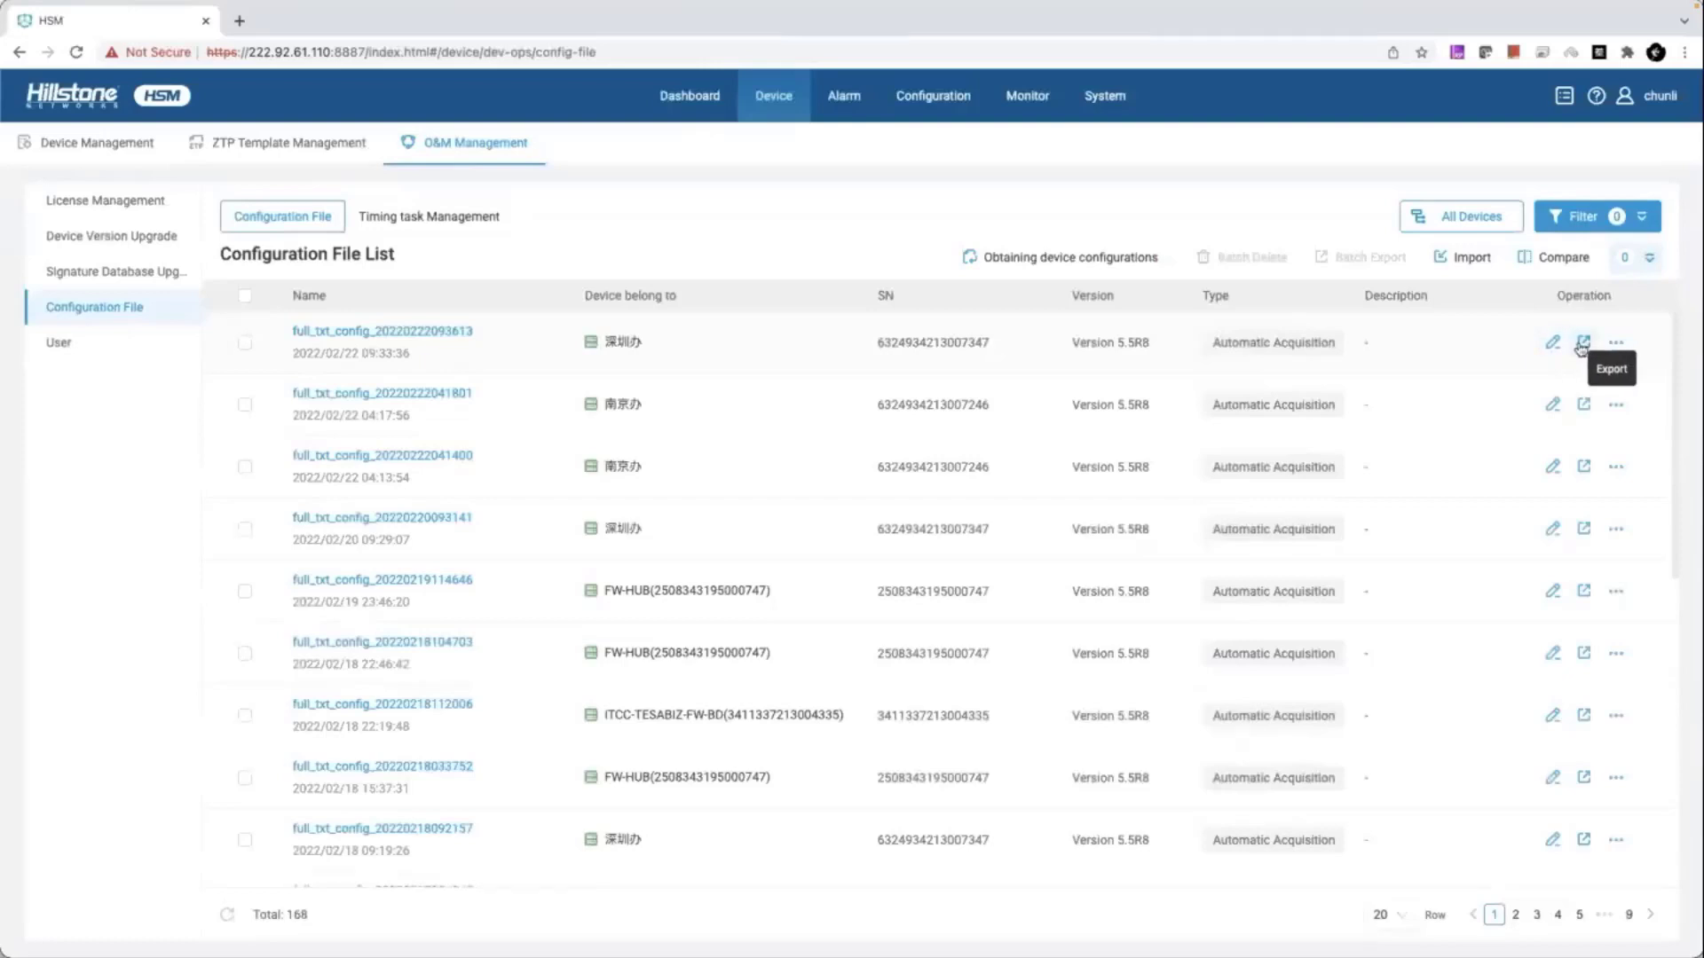
pyautogui.click(1582, 344)
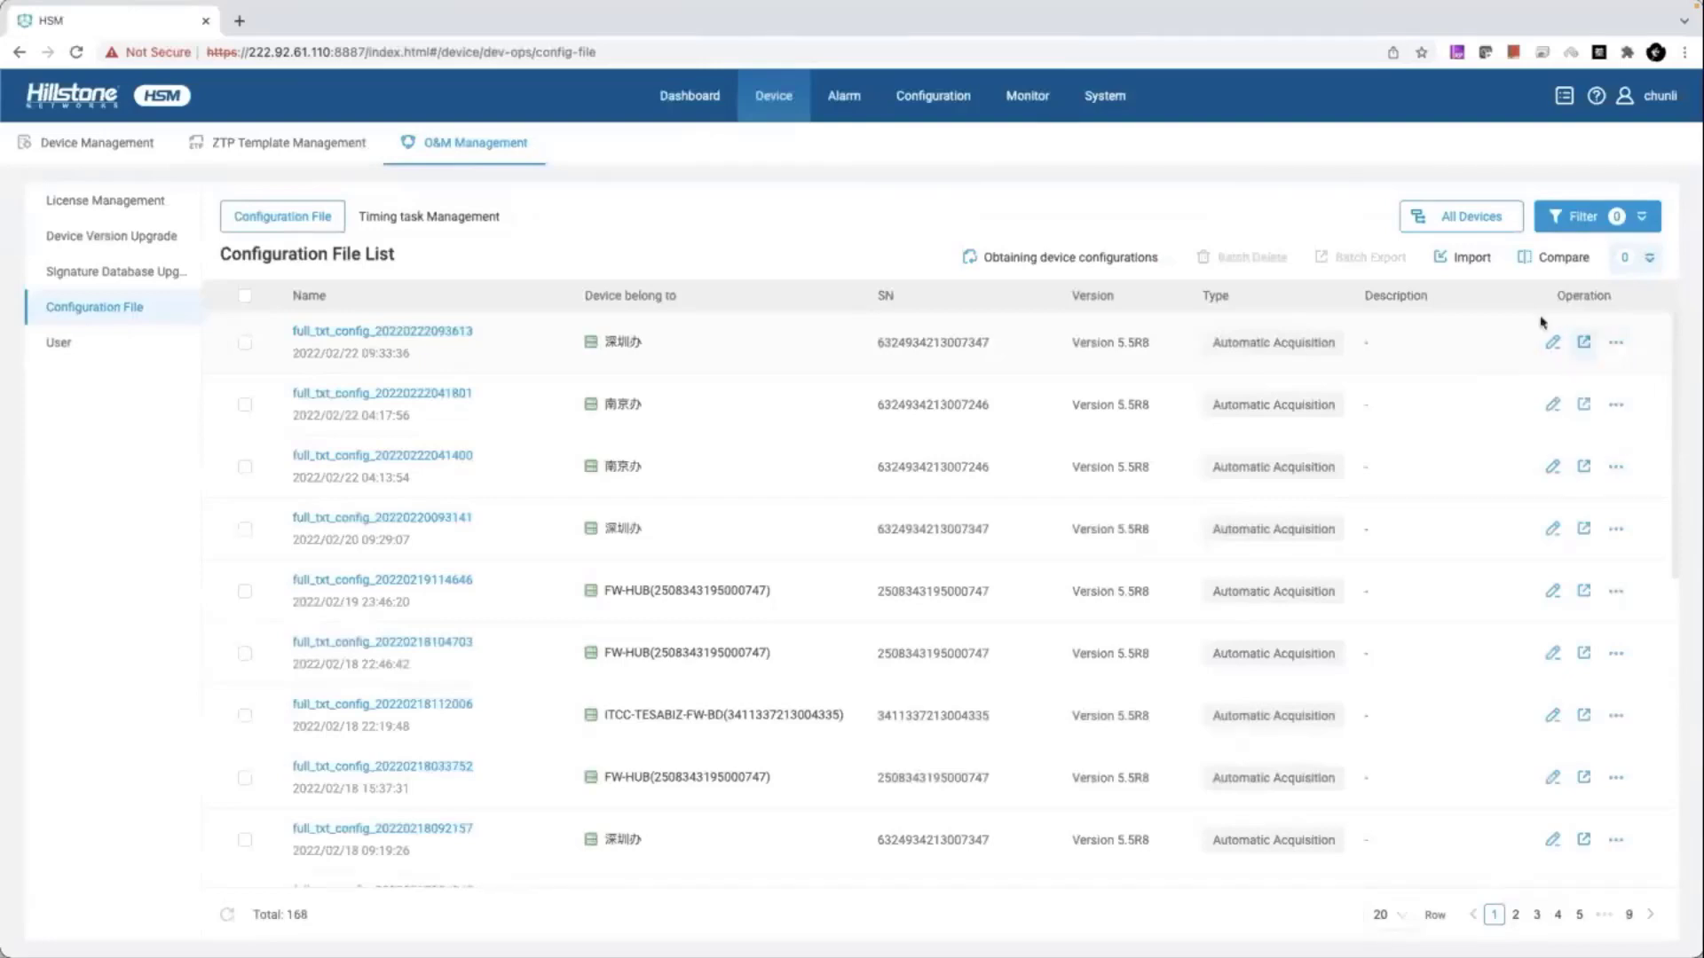
pyautogui.click(1616, 342)
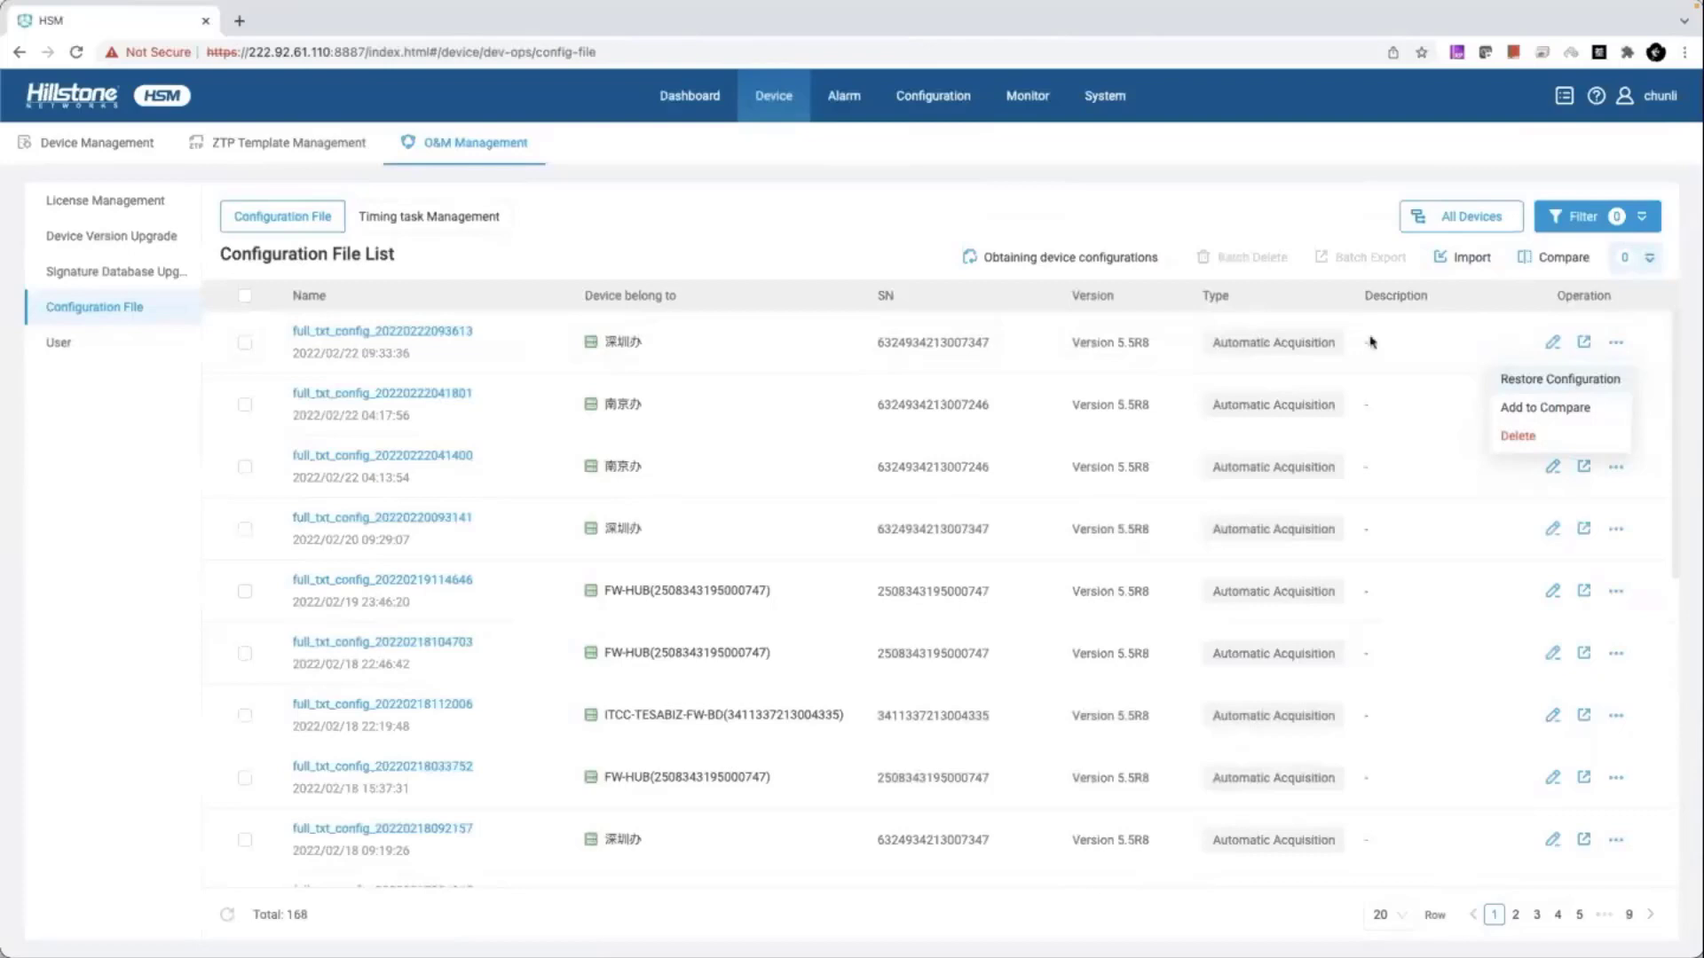
pyautogui.click(1116, 269)
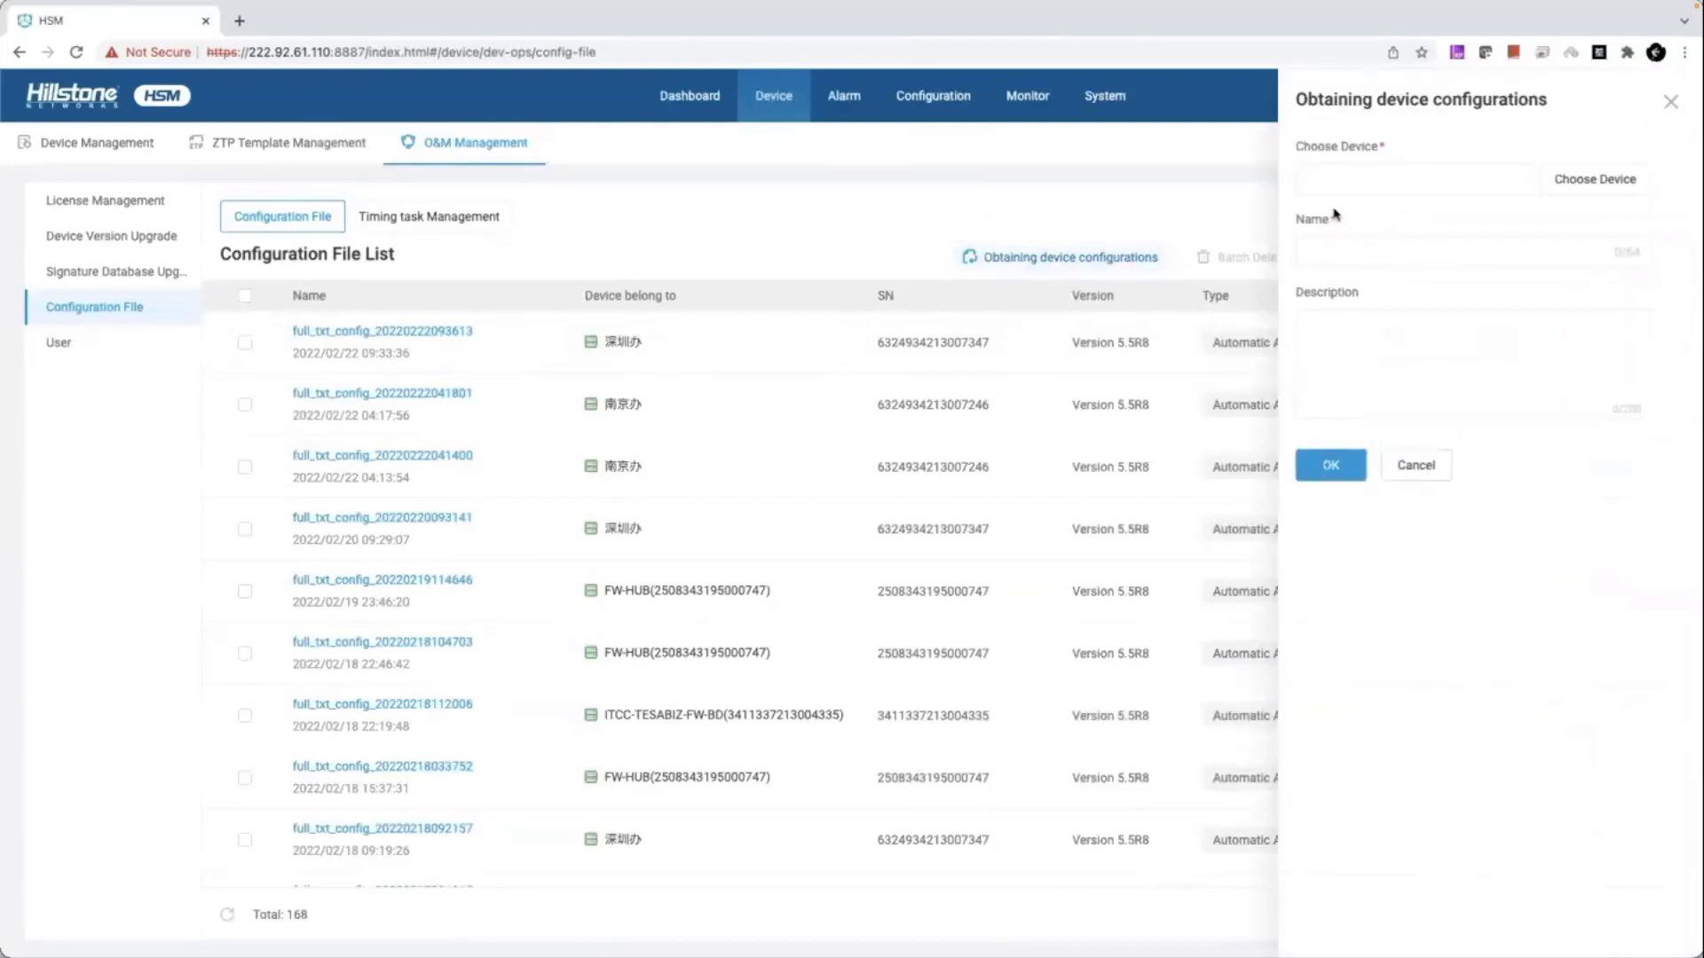
# - Pick SZMailStone as the source device, then cancel the fetch and close both panels
pyautogui.click(1387, 180)
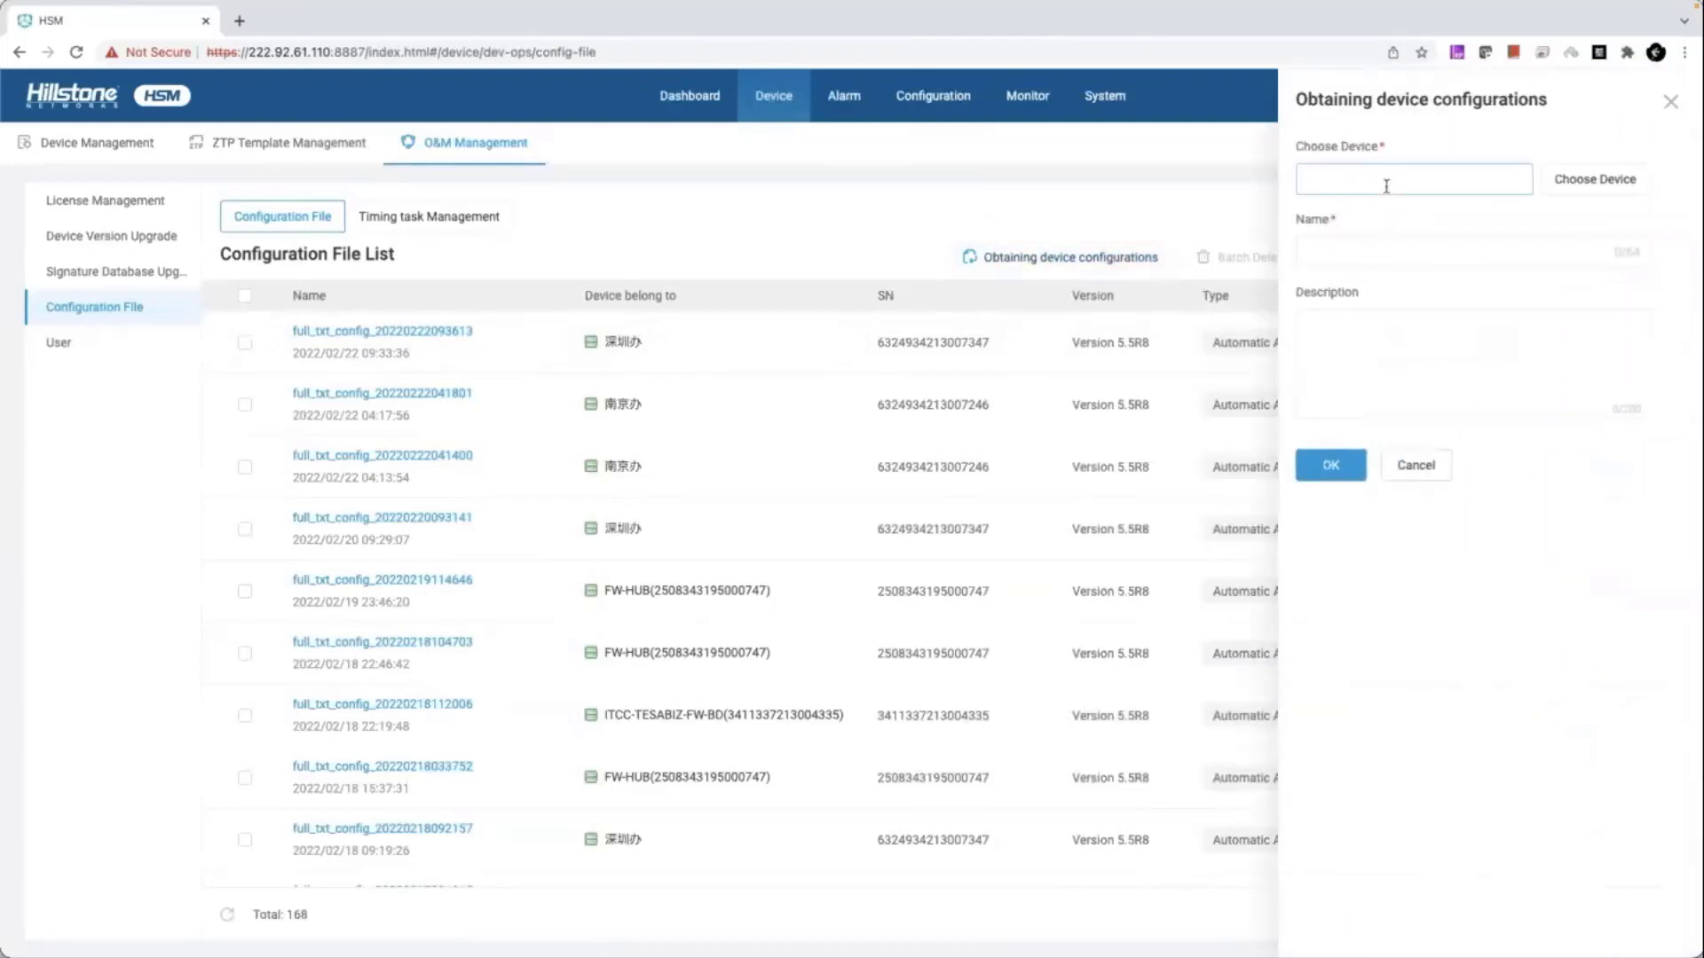
pyautogui.click(1576, 181)
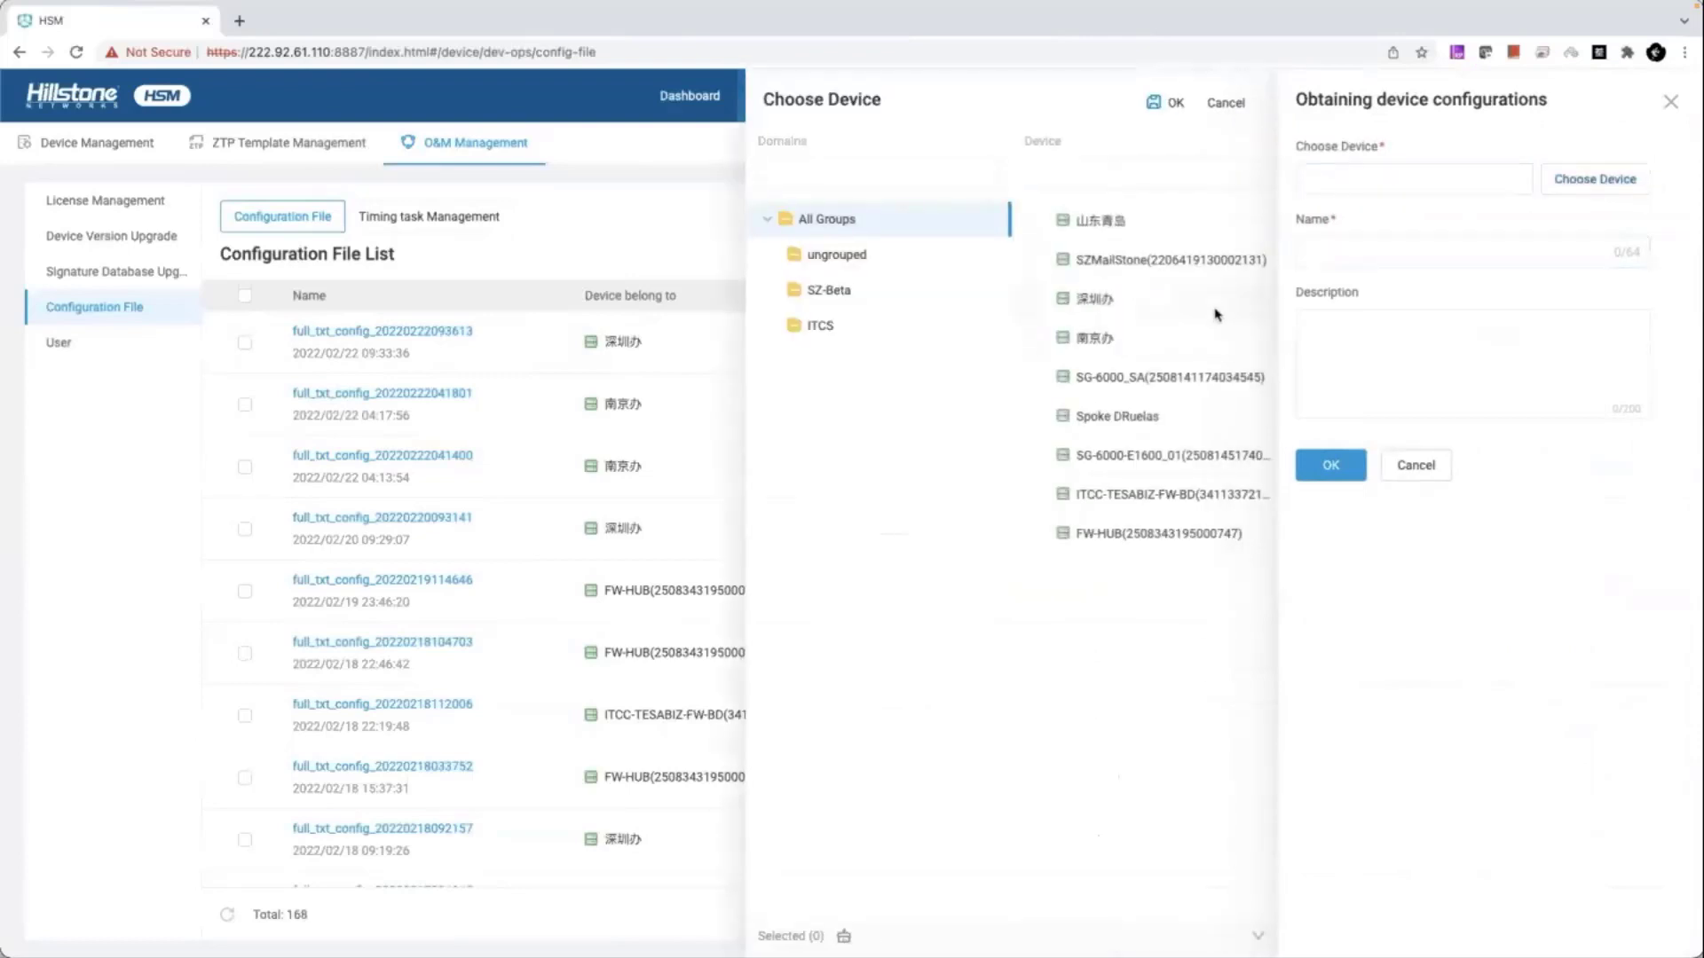
pyautogui.click(1034, 259)
pyautogui.click(1305, 400)
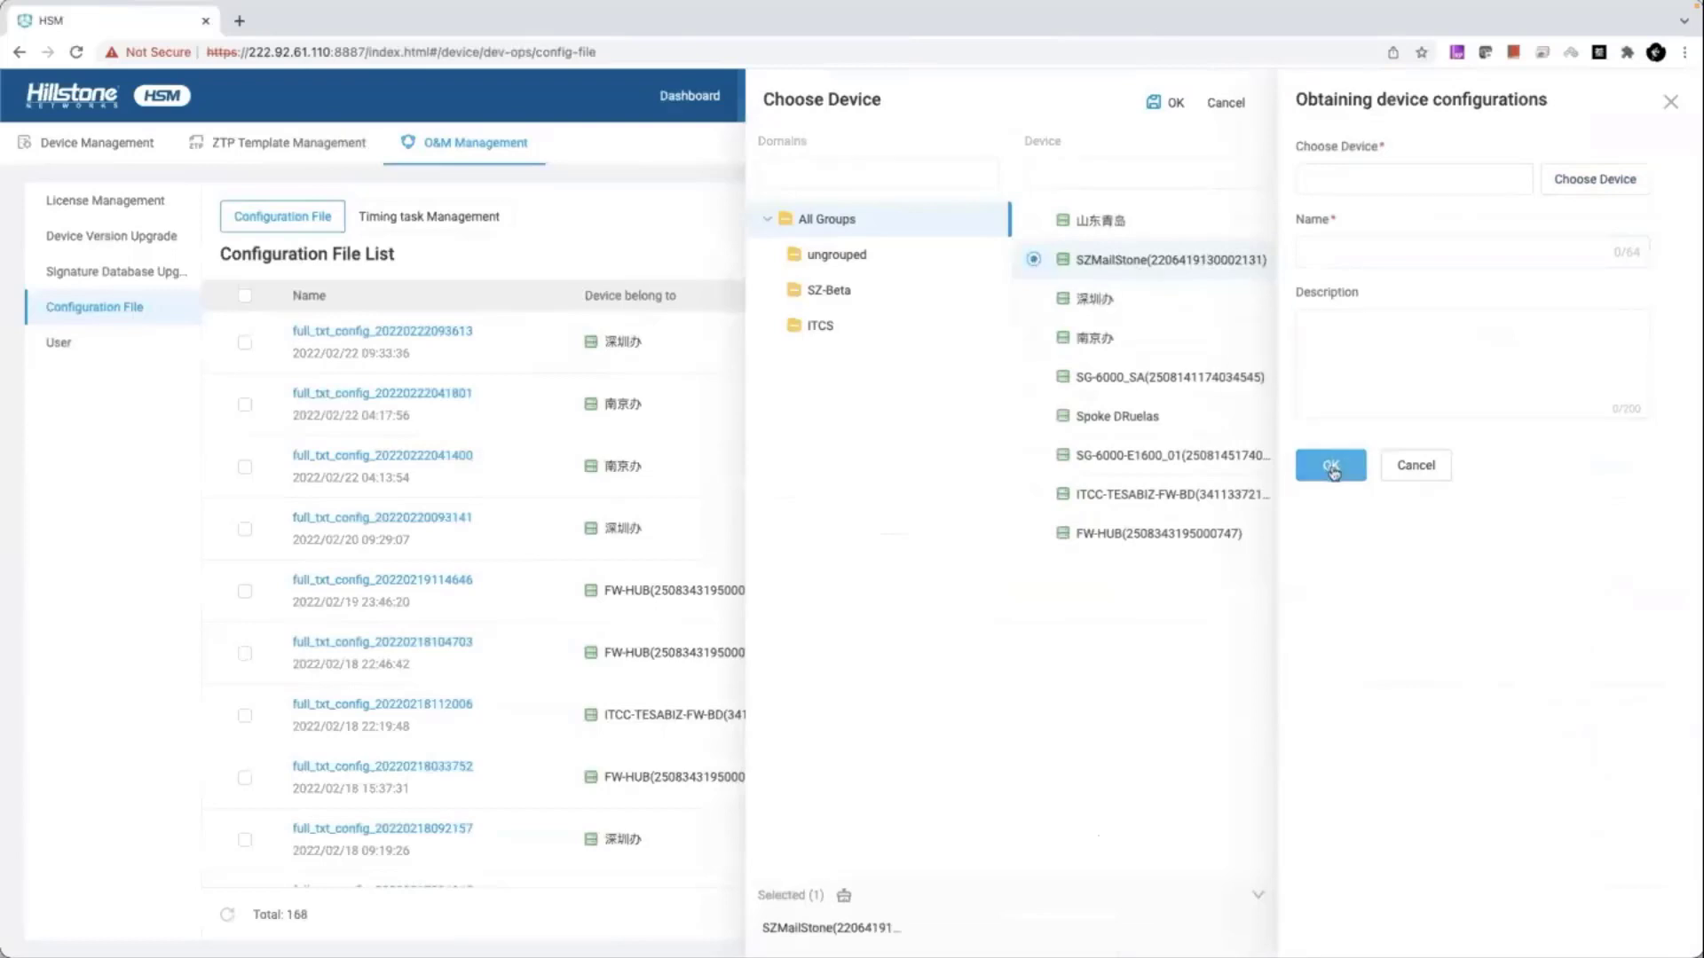
pyautogui.click(1385, 171)
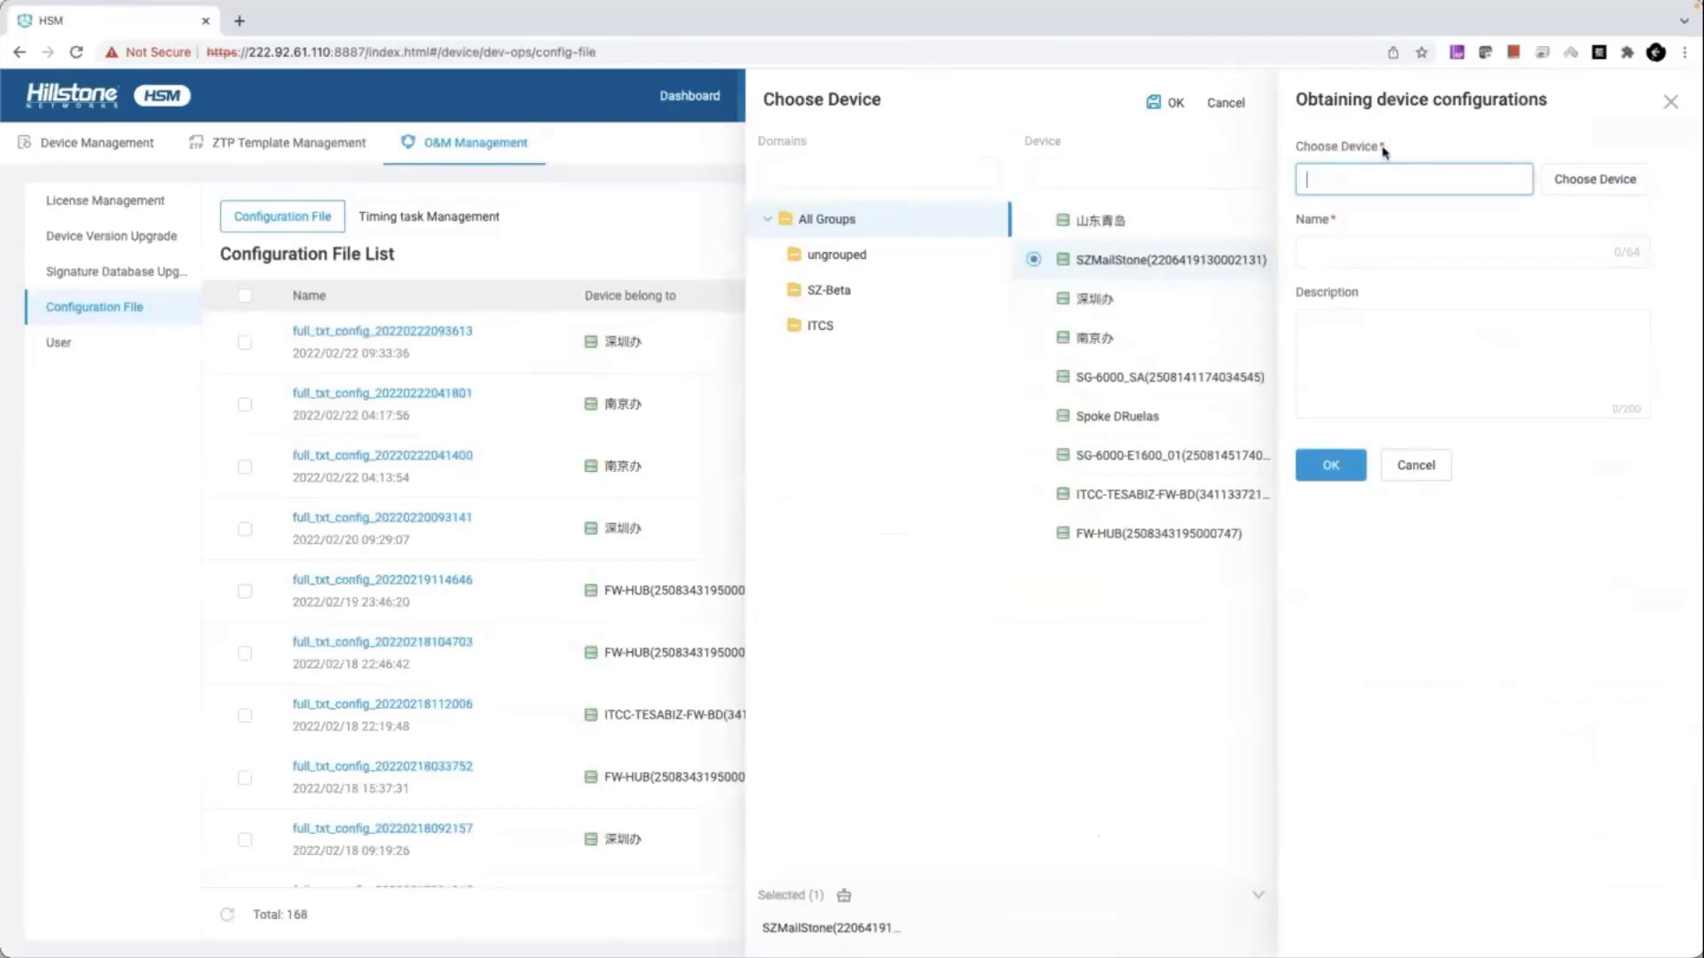
pyautogui.click(1564, 195)
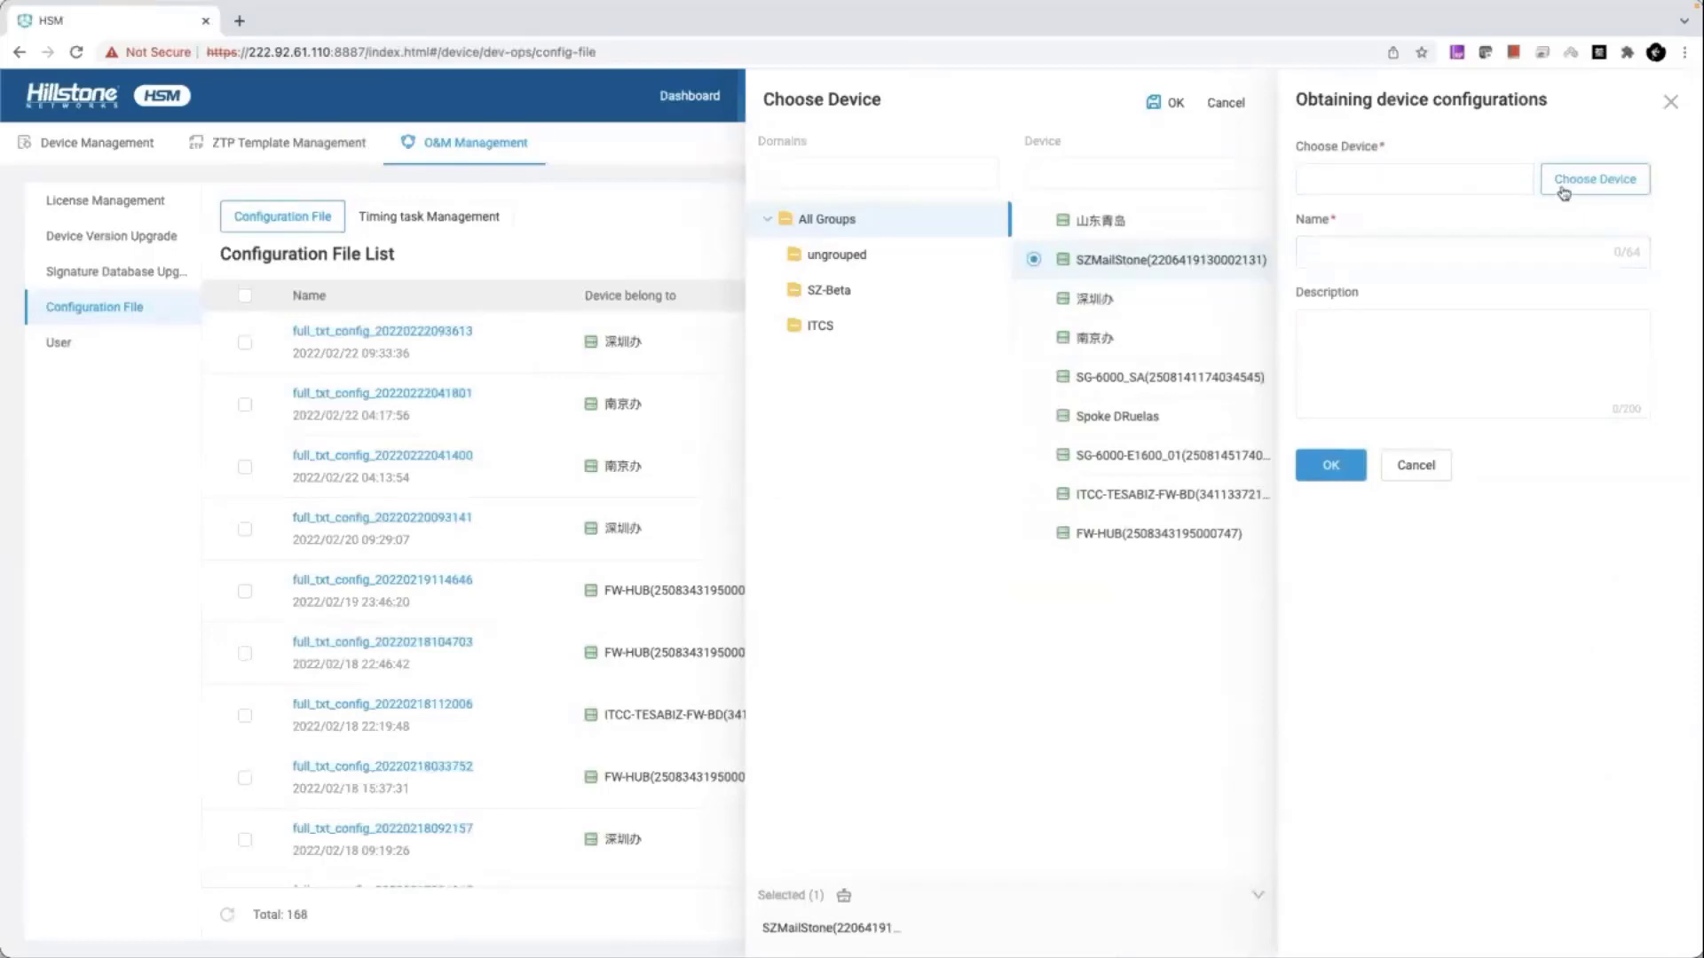
pyautogui.click(1438, 479)
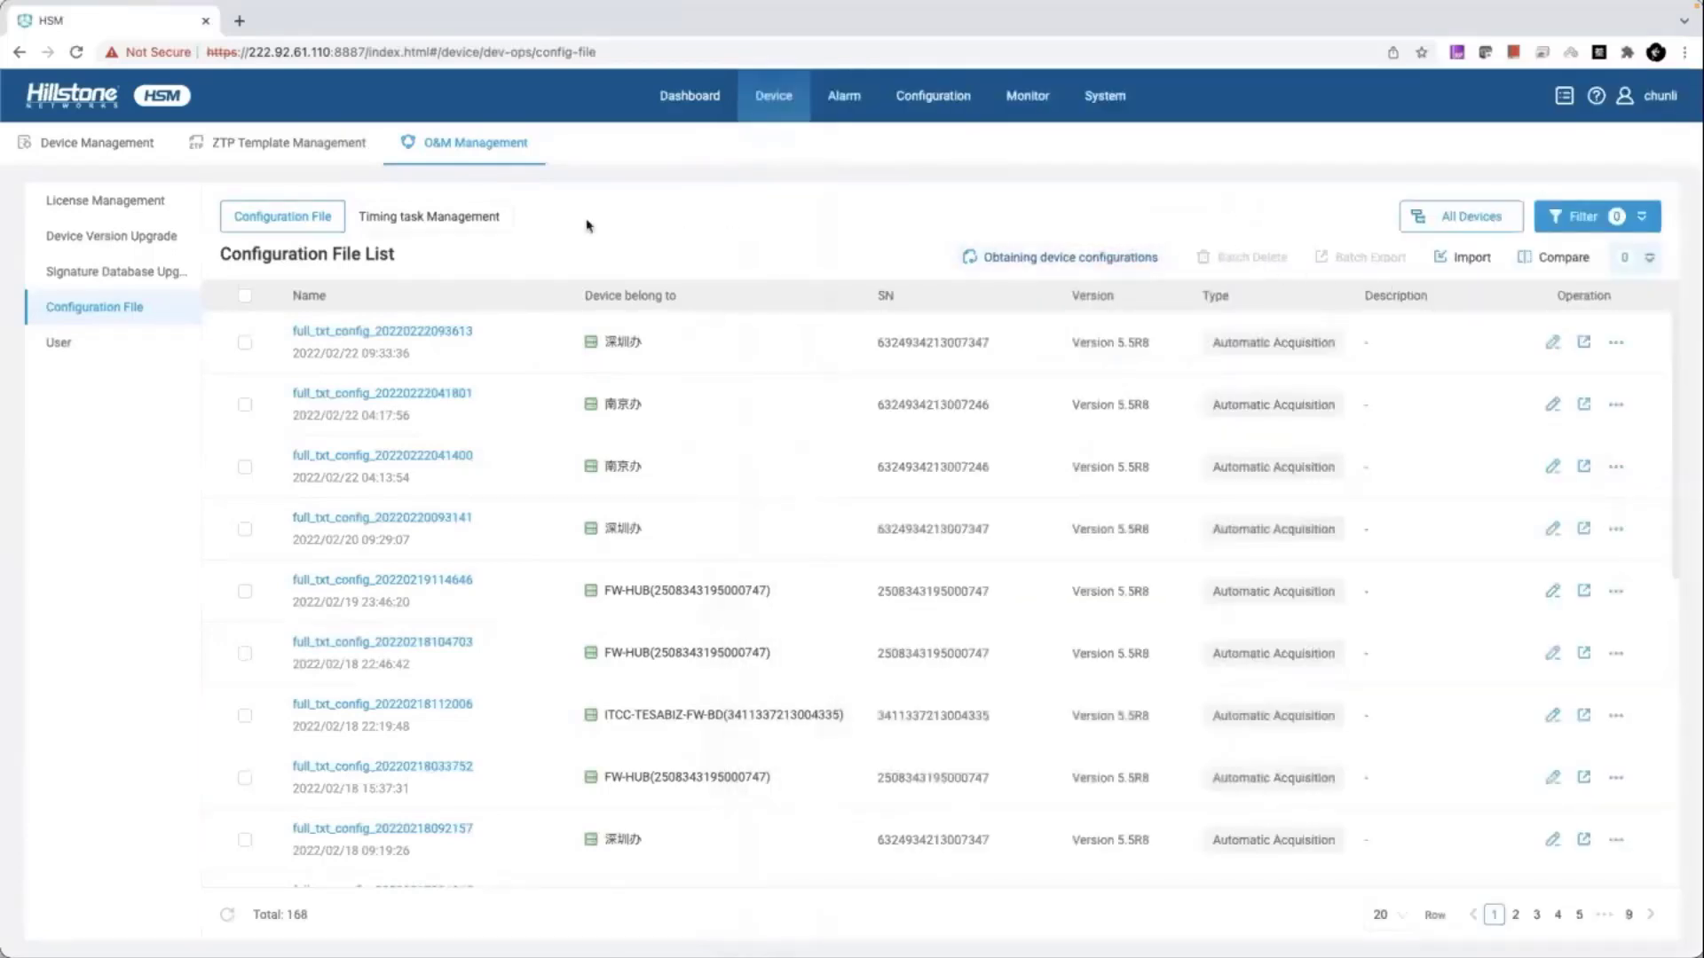
# - Open Timing task Management, start an Add Timing task form, and open its Everyday schedule dropdown
pyautogui.click(489, 223)
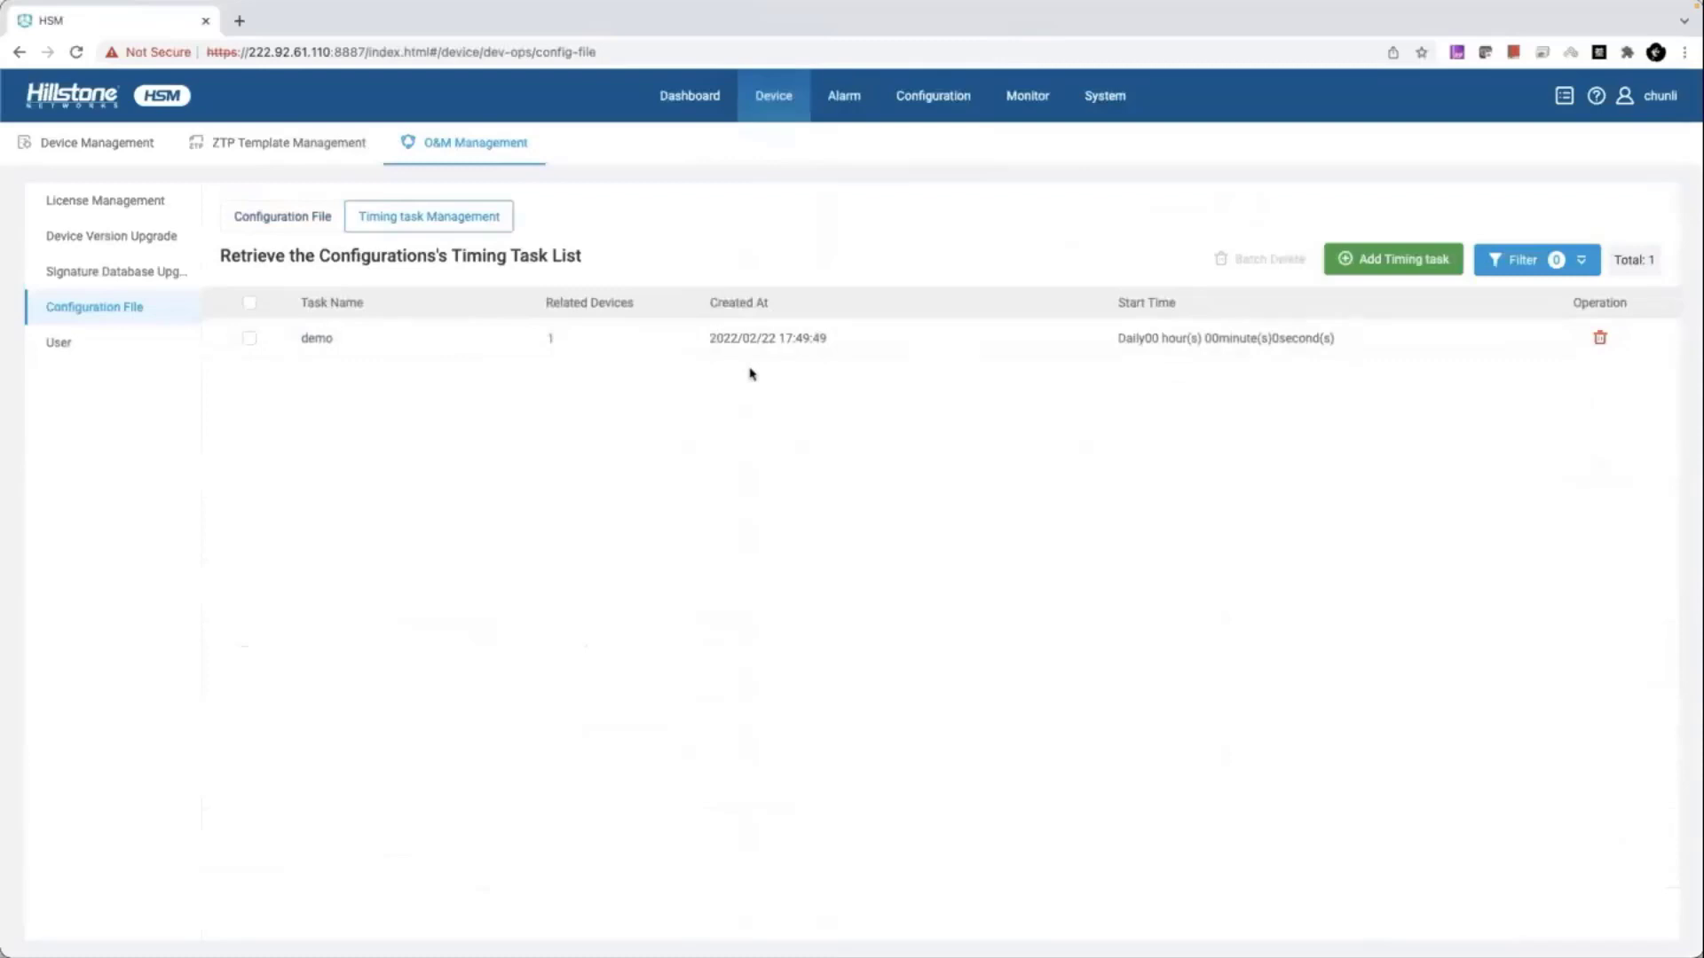
pyautogui.click(1375, 266)
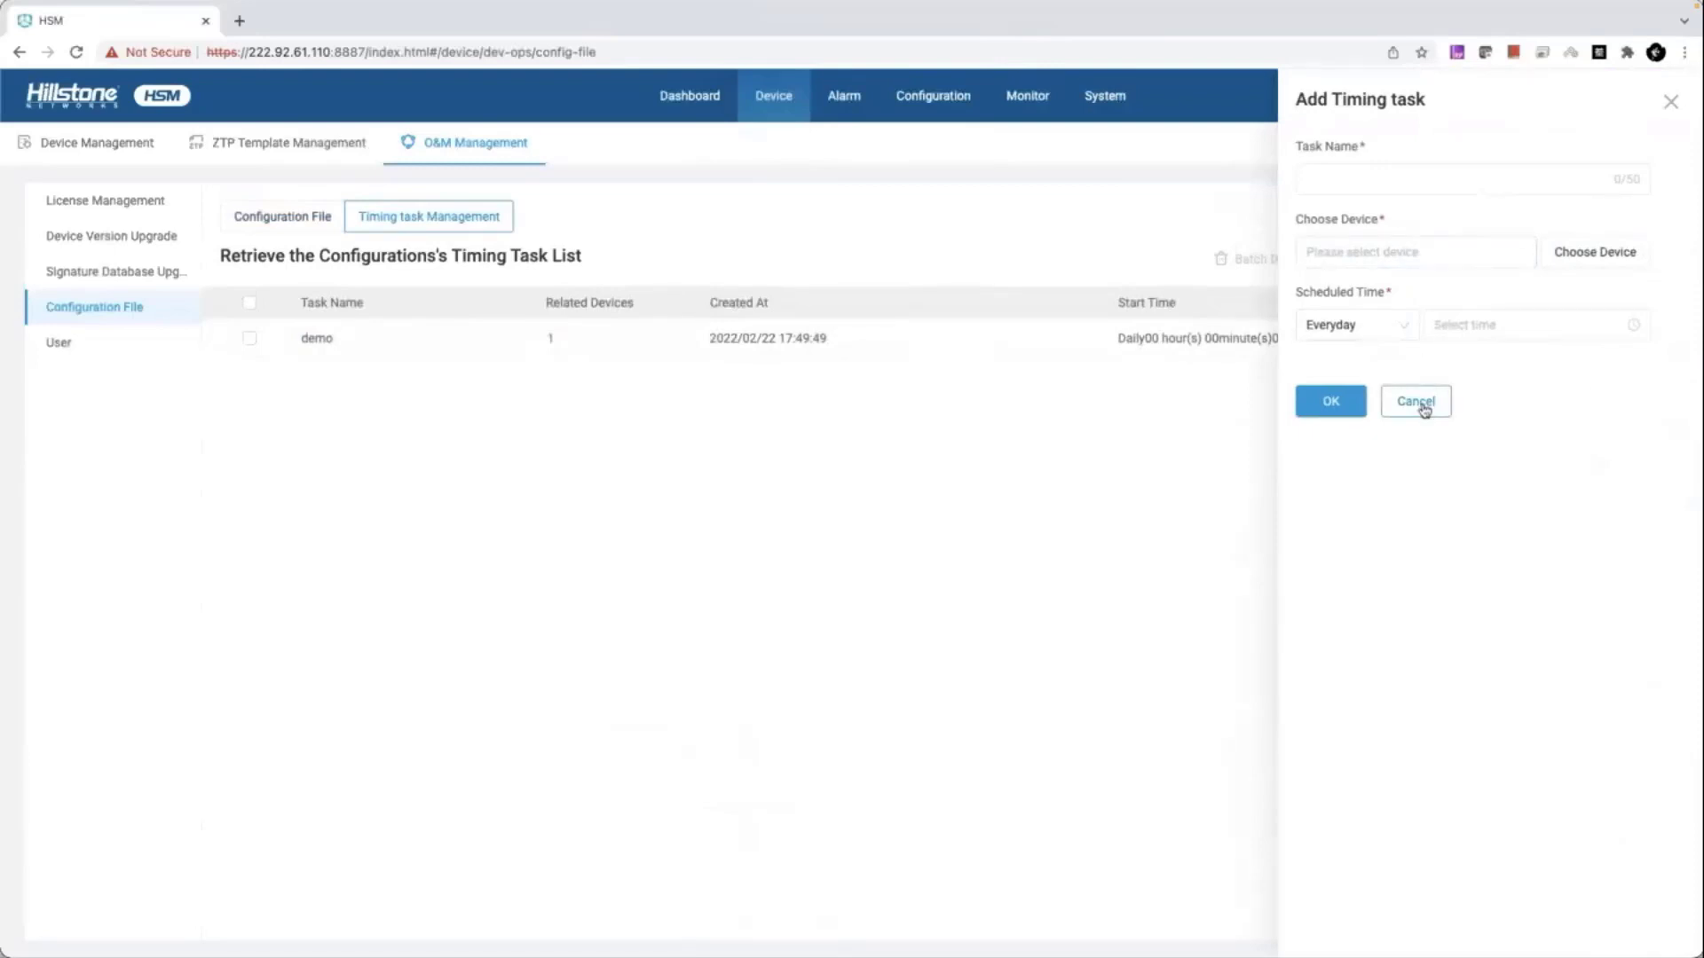
pyautogui.click(1399, 343)
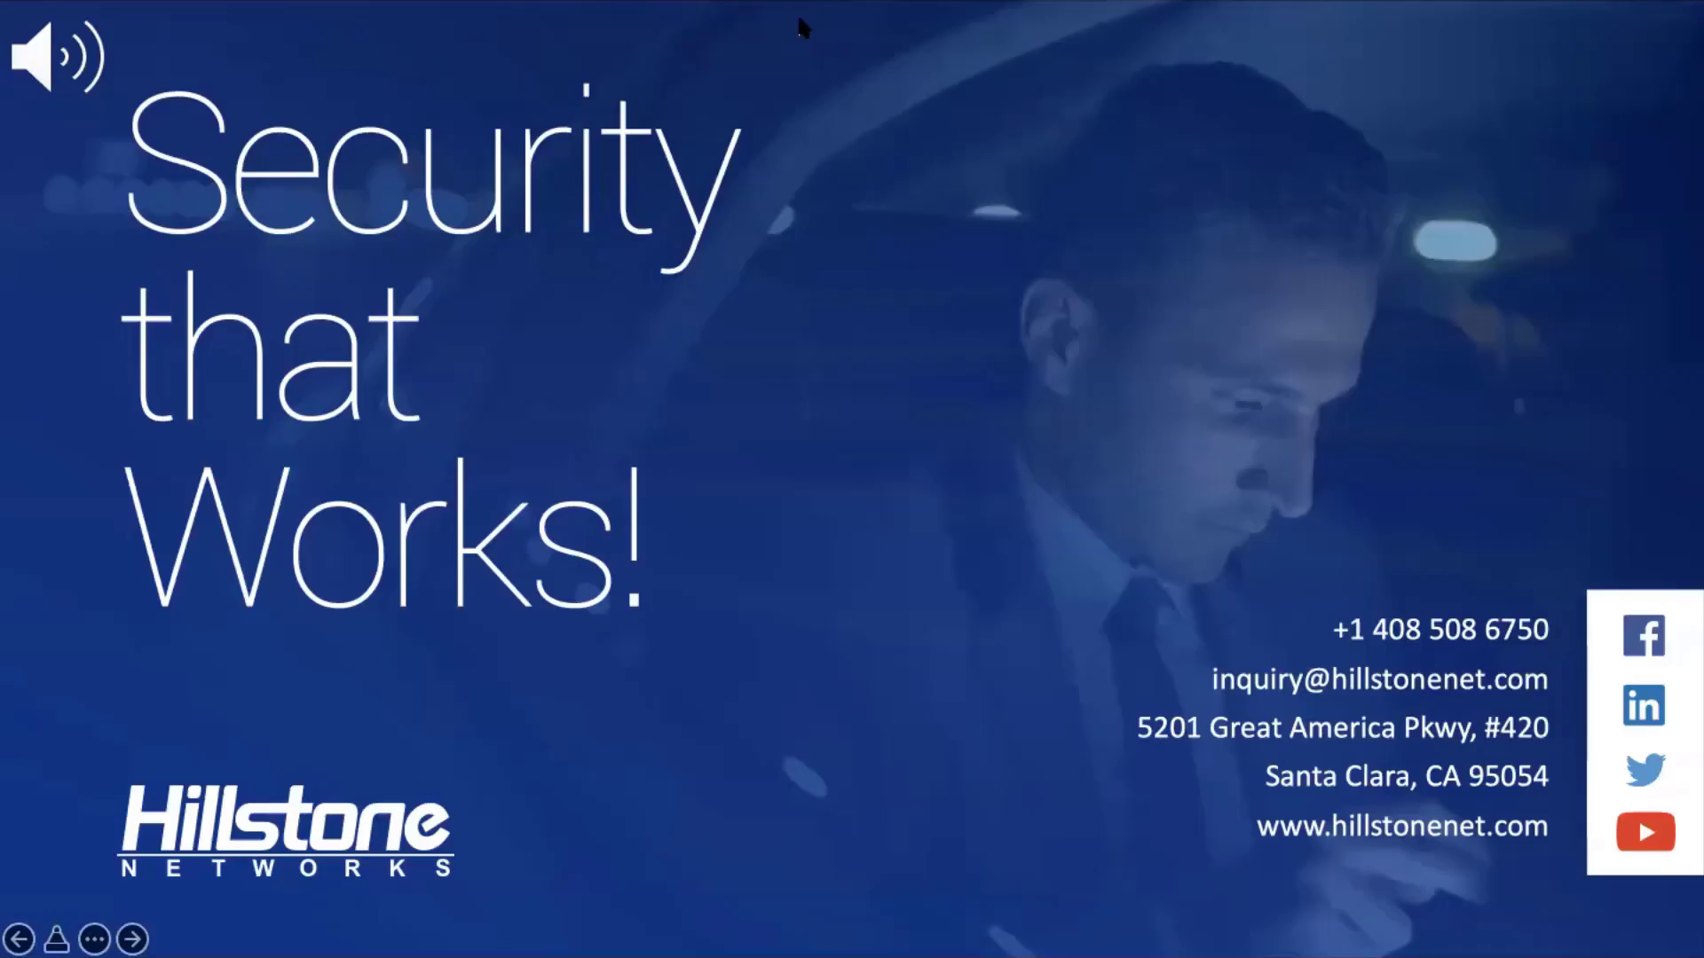